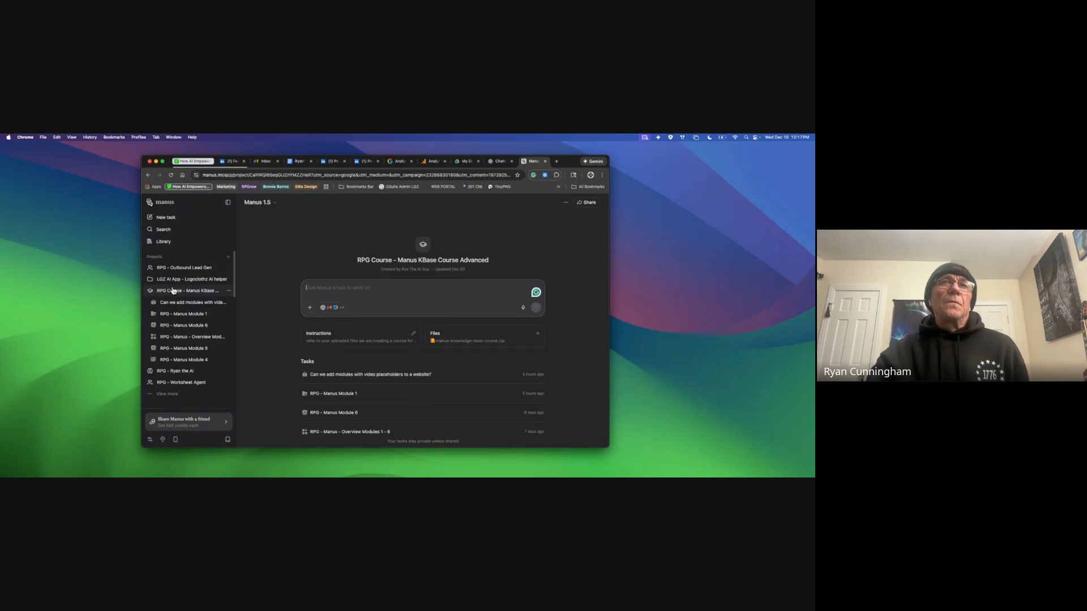
Step: Open the video-placeholder modules task, maximise the window, and launch its published course site in a new tab
left_click(440, 378)
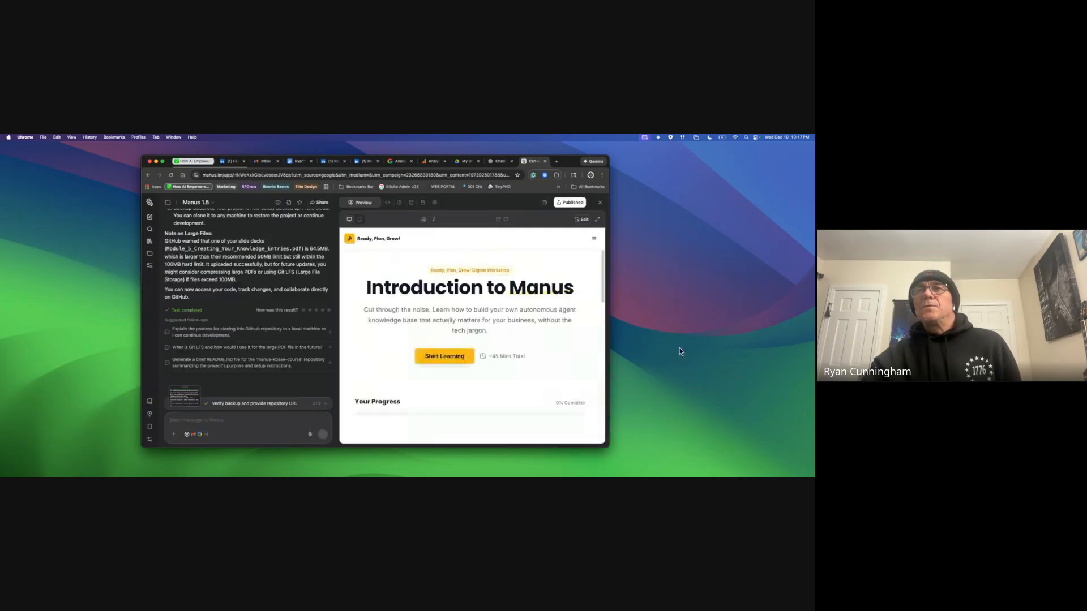
left_click_drag(570, 161, 571, 159)
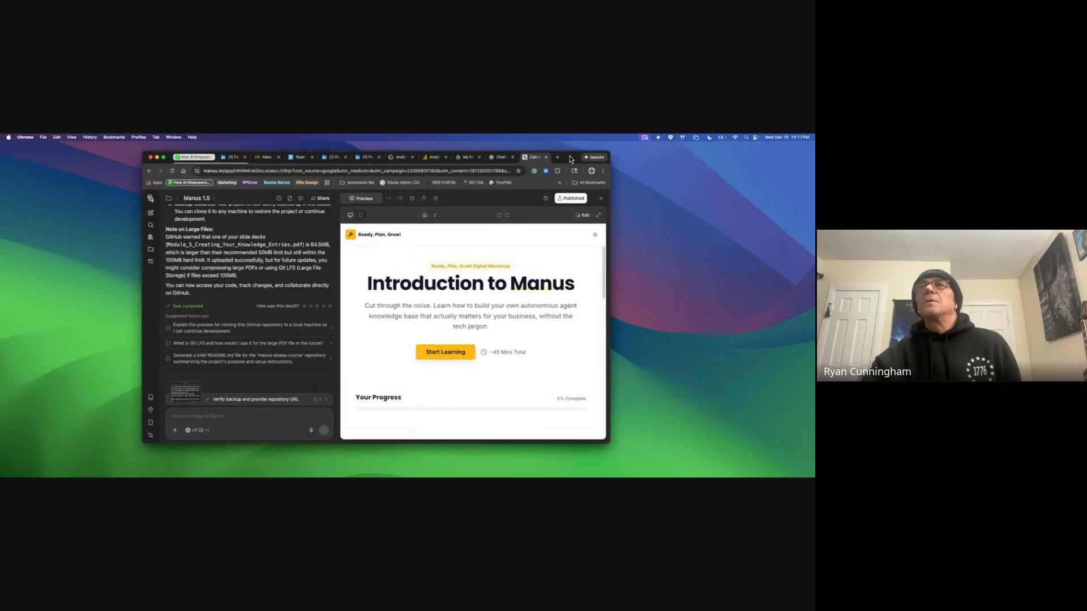
double_click(570, 158)
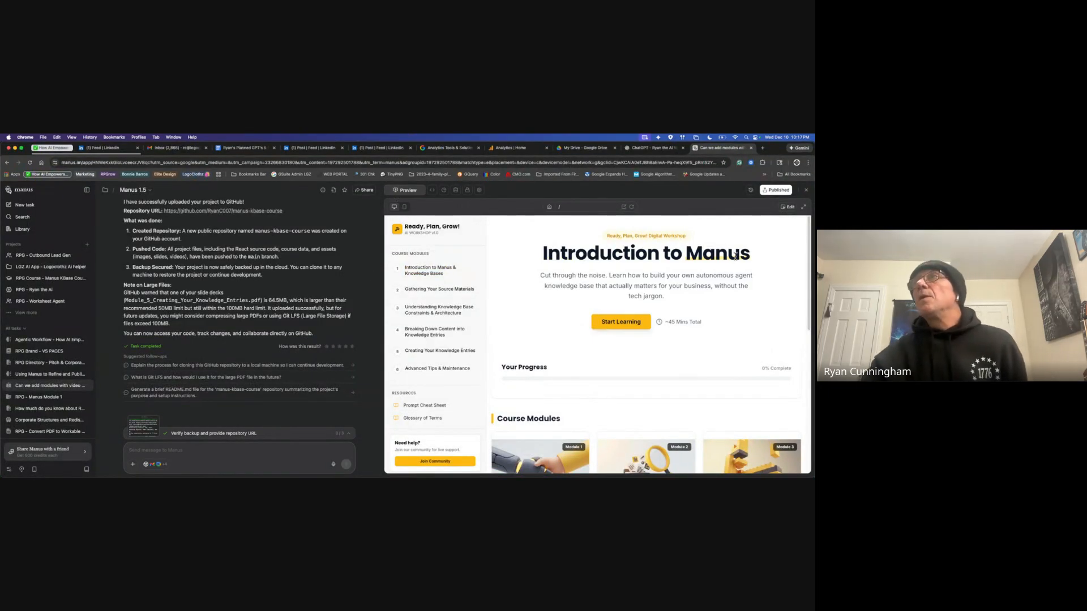
left_click(783, 195)
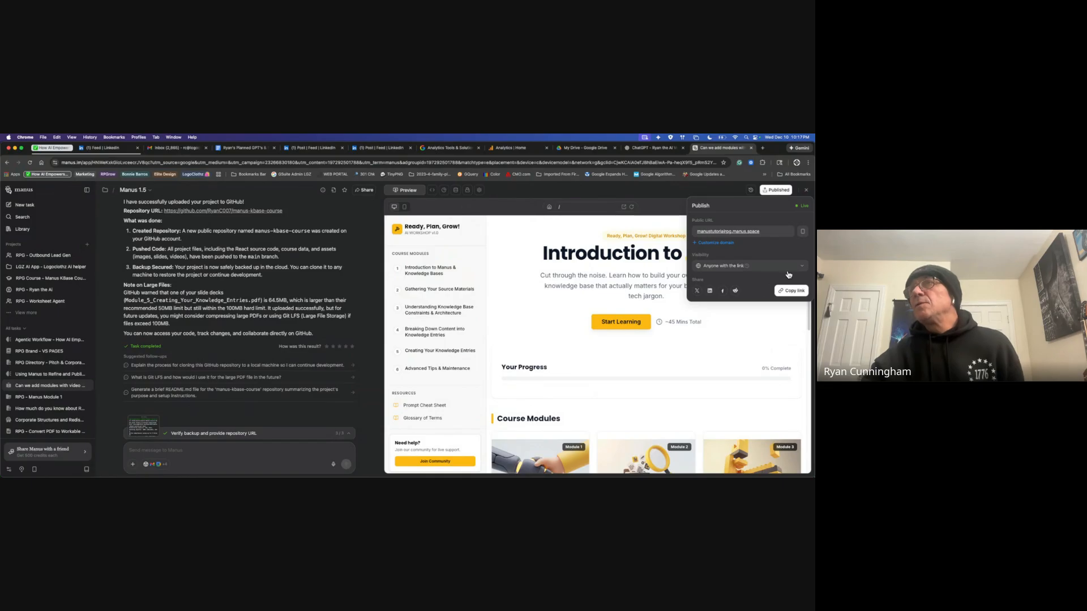
left_click(741, 232)
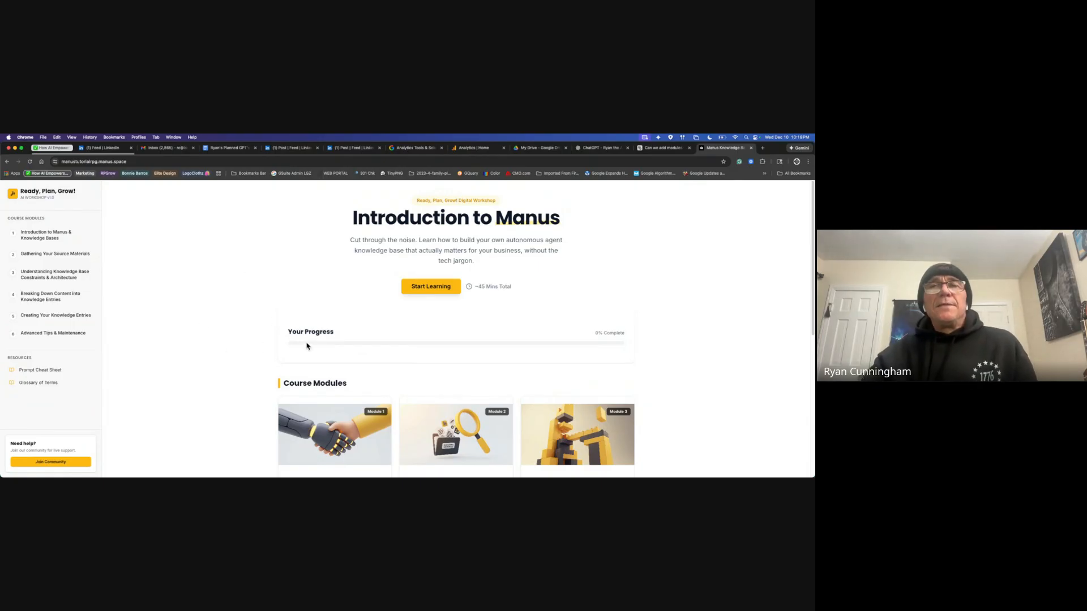
Step: Scroll through the six Introduction to Manus module cards, from Knowledge Bases to Advanced Tips & Maintenance
scroll(214, 379, "down", 3)
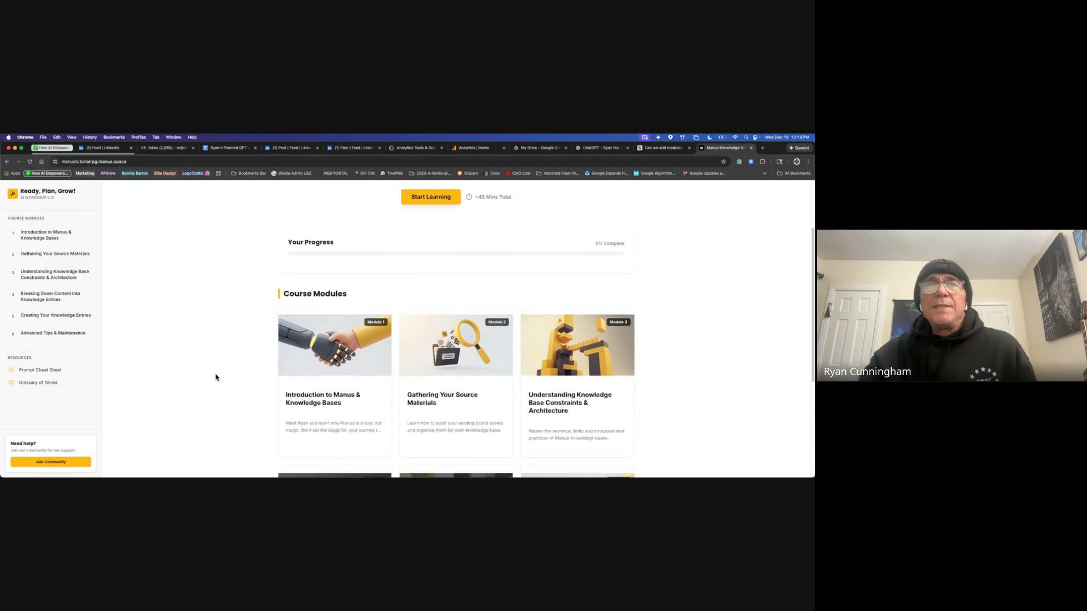
scroll(215, 379, "up", 3)
scroll(215, 381, "down", 8)
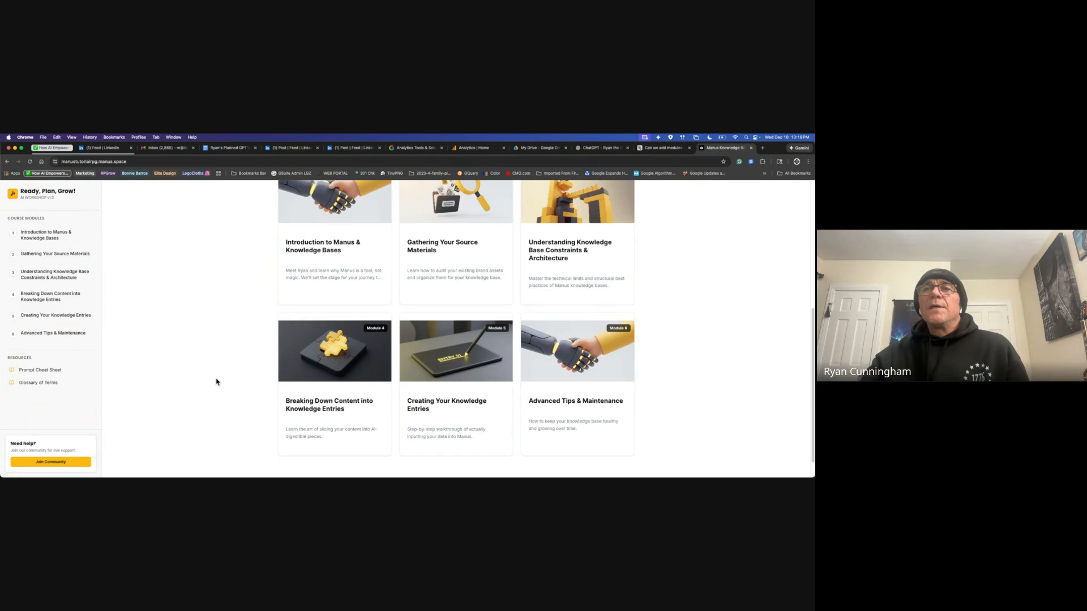
scroll(216, 382, "down", 1)
scroll(216, 381, "up", 10)
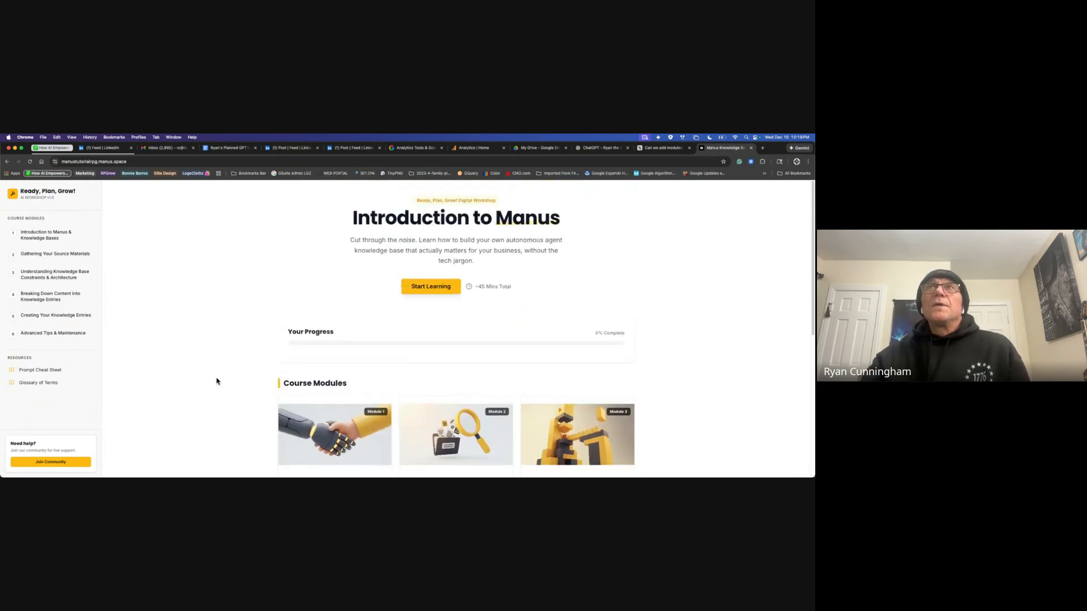
scroll(212, 370, "down", 1)
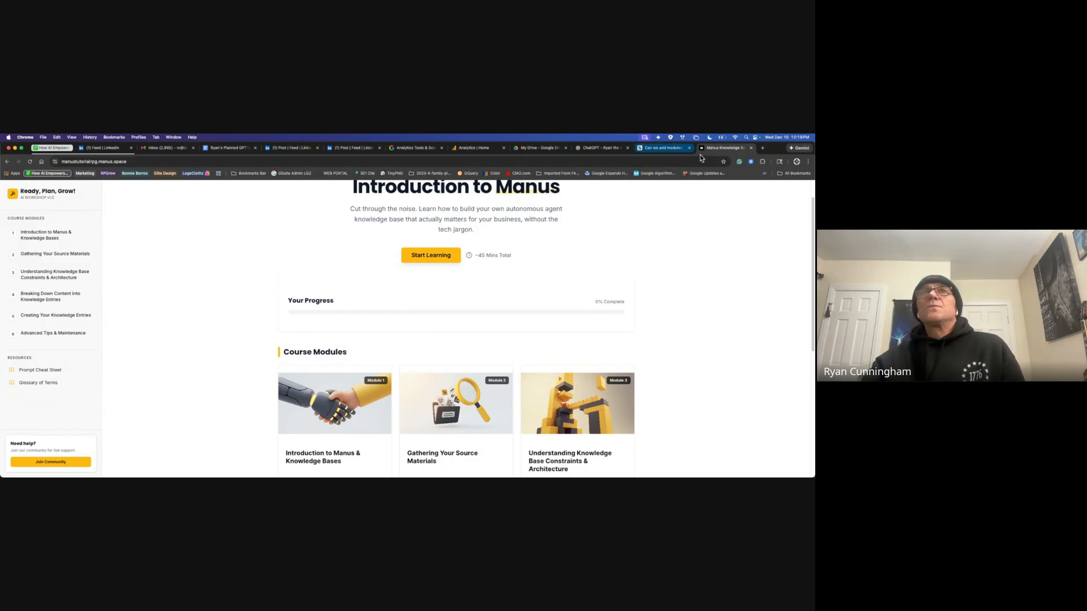
Step: In a new tab, open the planned GPTs and image prompts doc and scroll to COURSES
left_click(762, 148)
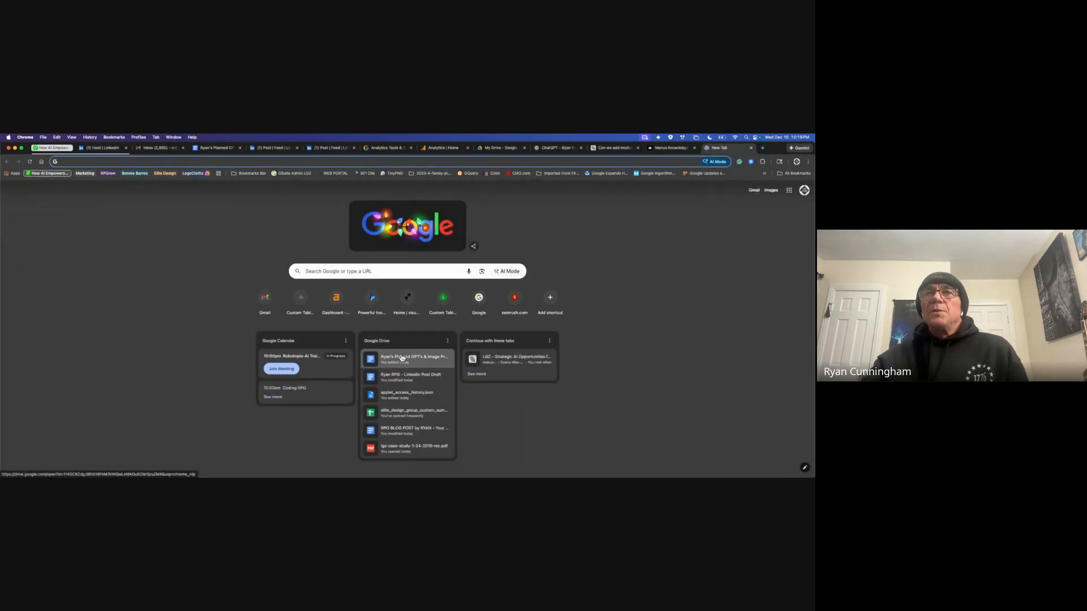
left_click(430, 363)
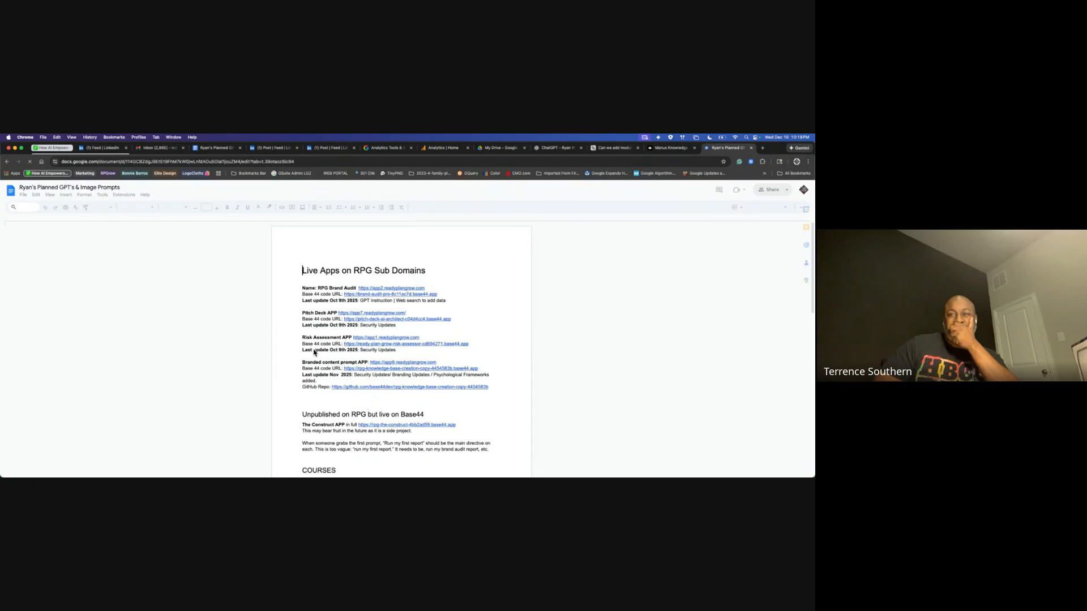
scroll(505, 395, "down", 3)
scroll(505, 396, "down", 3)
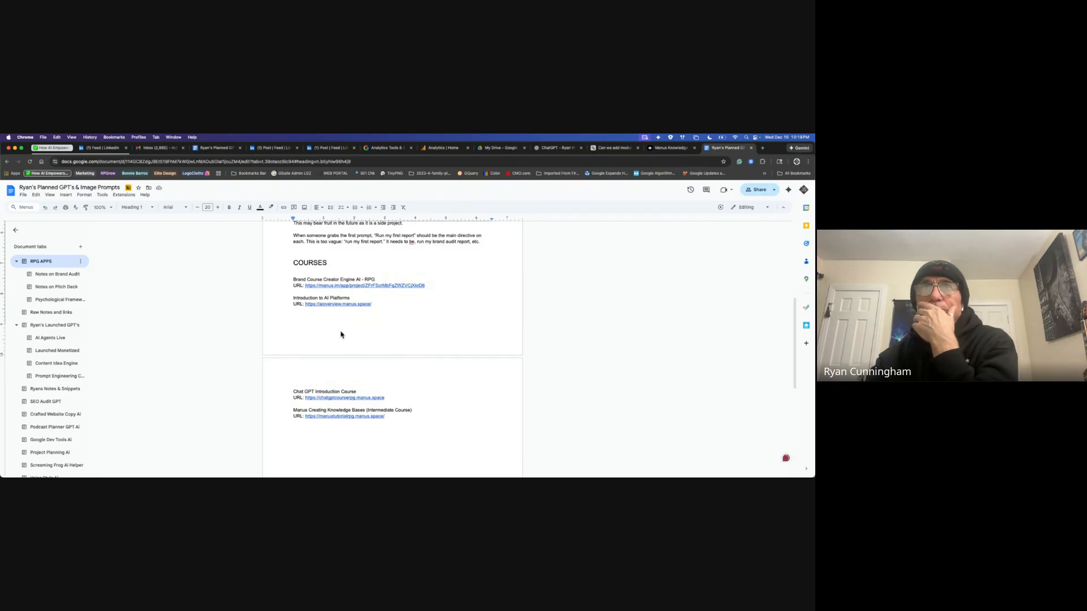
Step: Open the Introduction to AI Platforms course link in a new tab
right_click(360, 306)
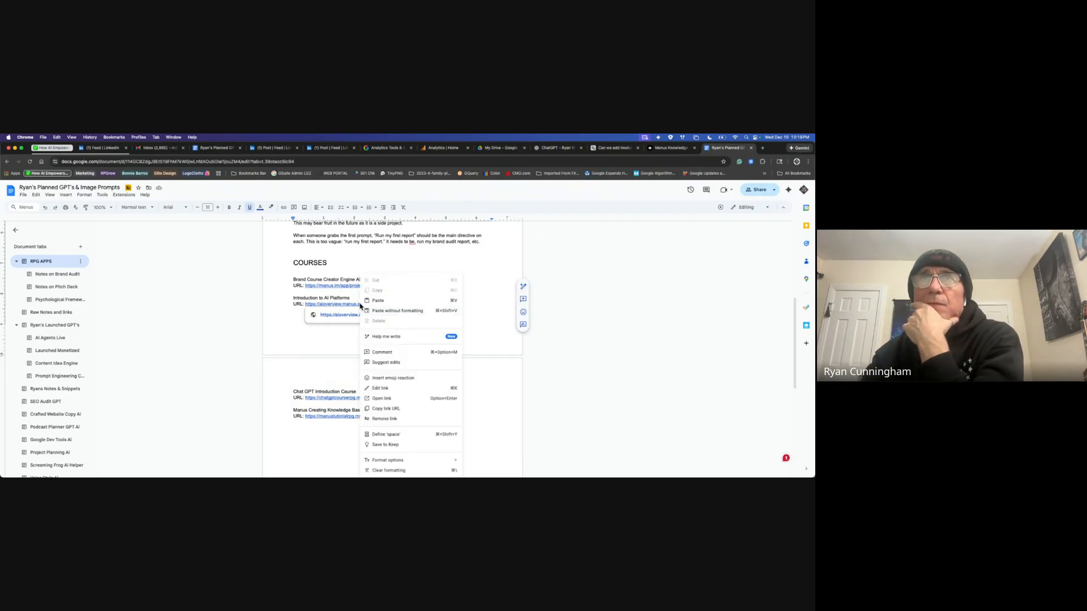
left_click(343, 346)
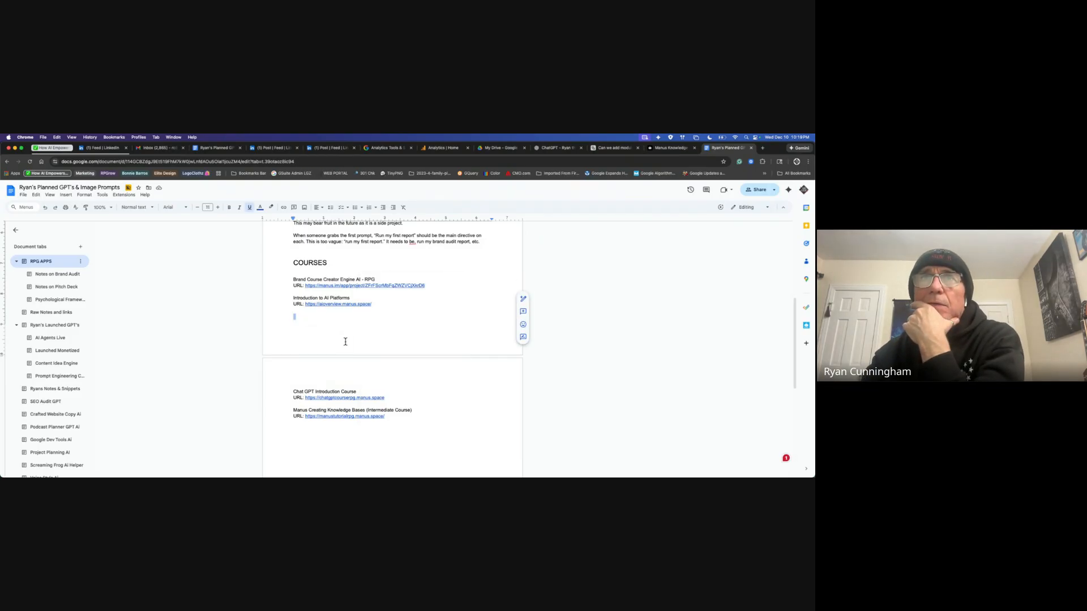
left_click(358, 307)
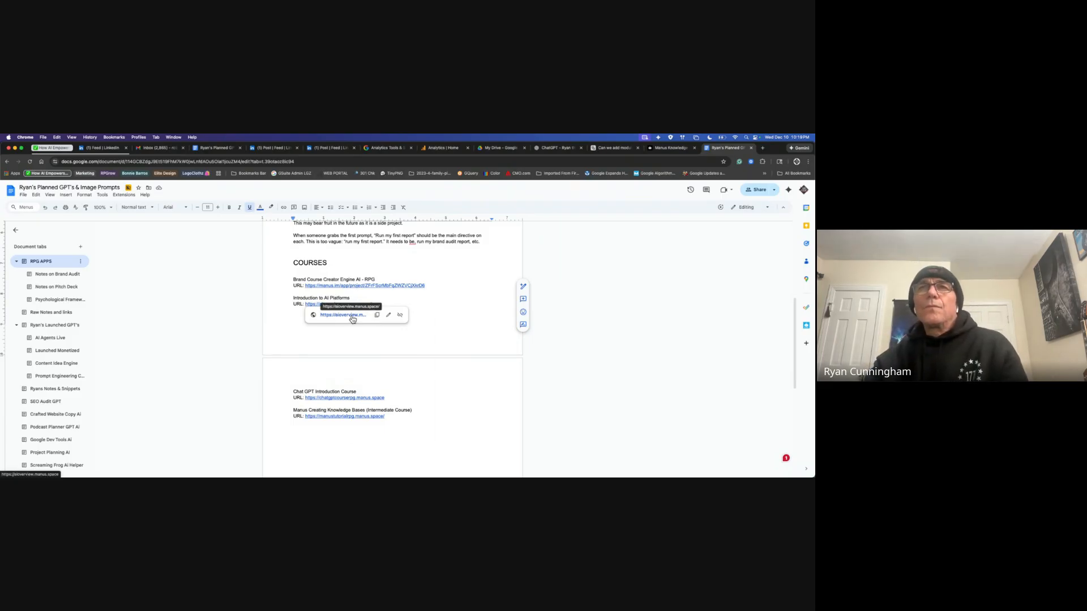
right_click(353, 318)
mouse_move(397, 347)
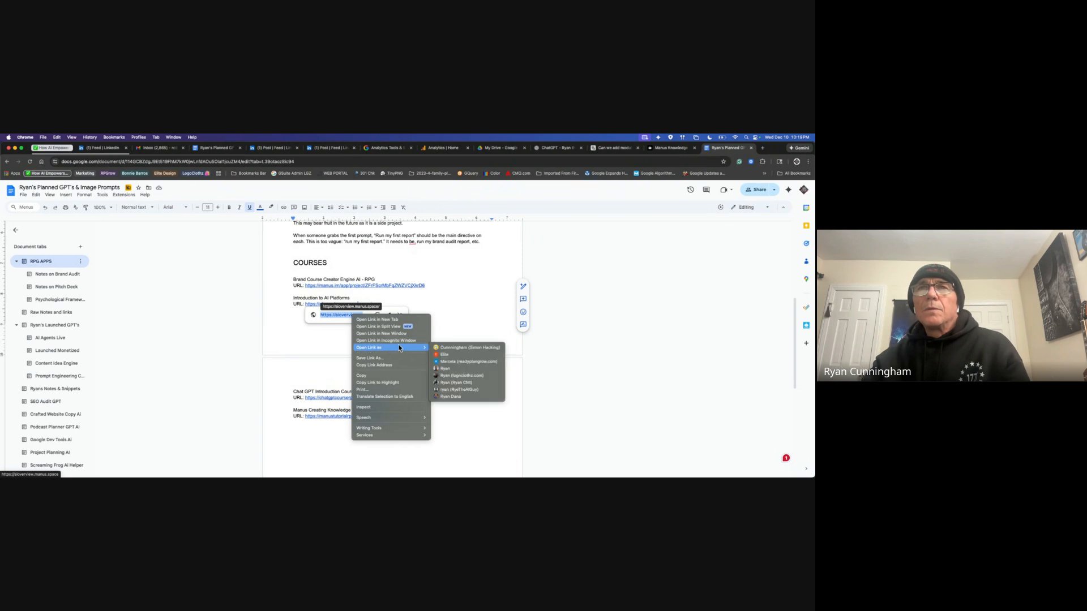
left_click(401, 320)
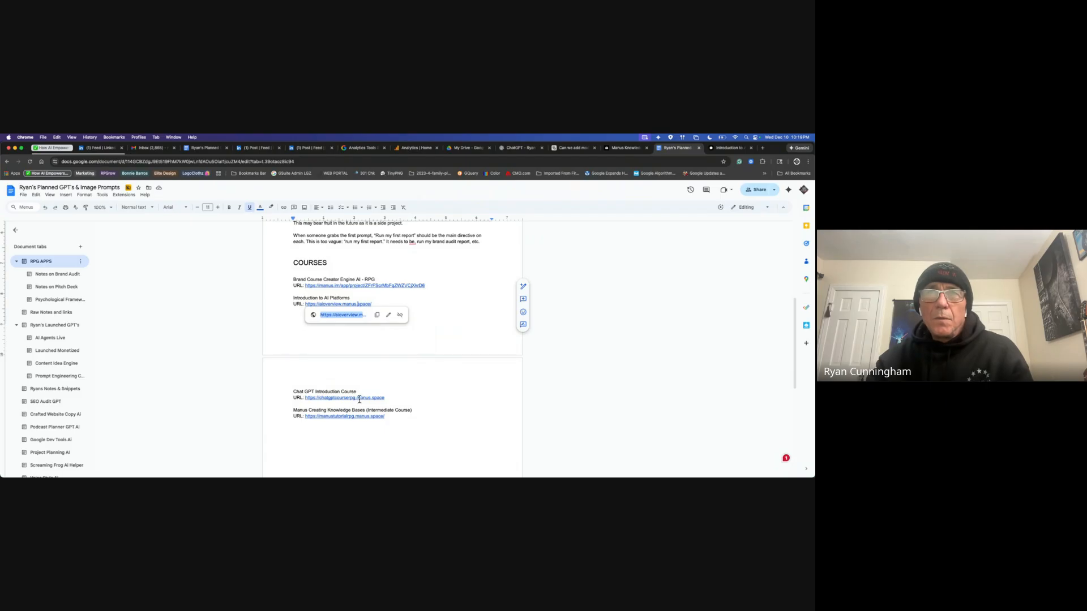
Step: Open the Chat GPT Introduction Course link in a new tab
left_click(359, 399)
right_click(360, 399)
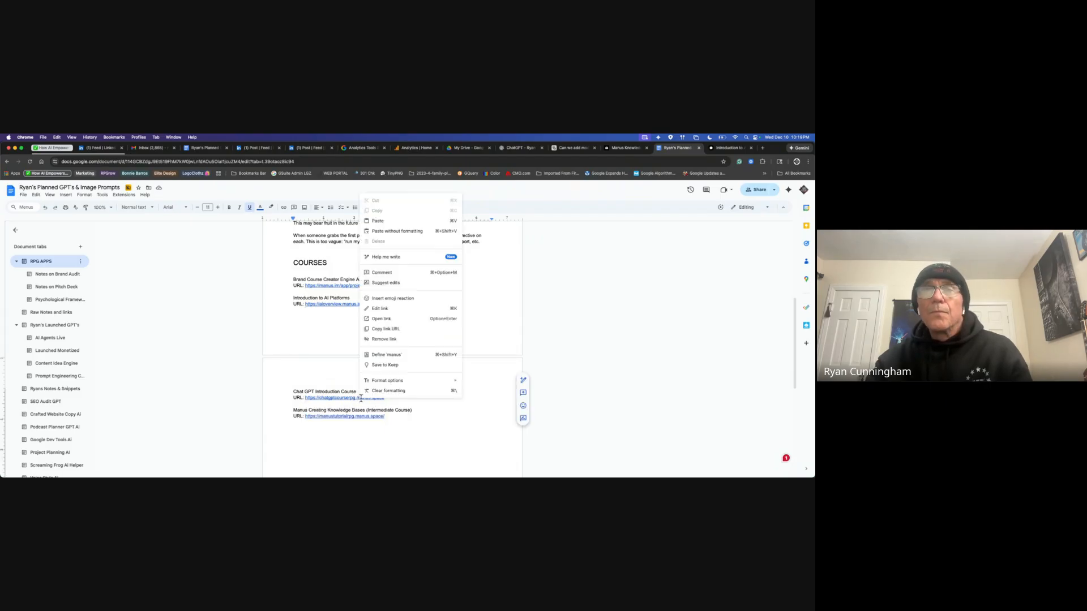
left_click(353, 399)
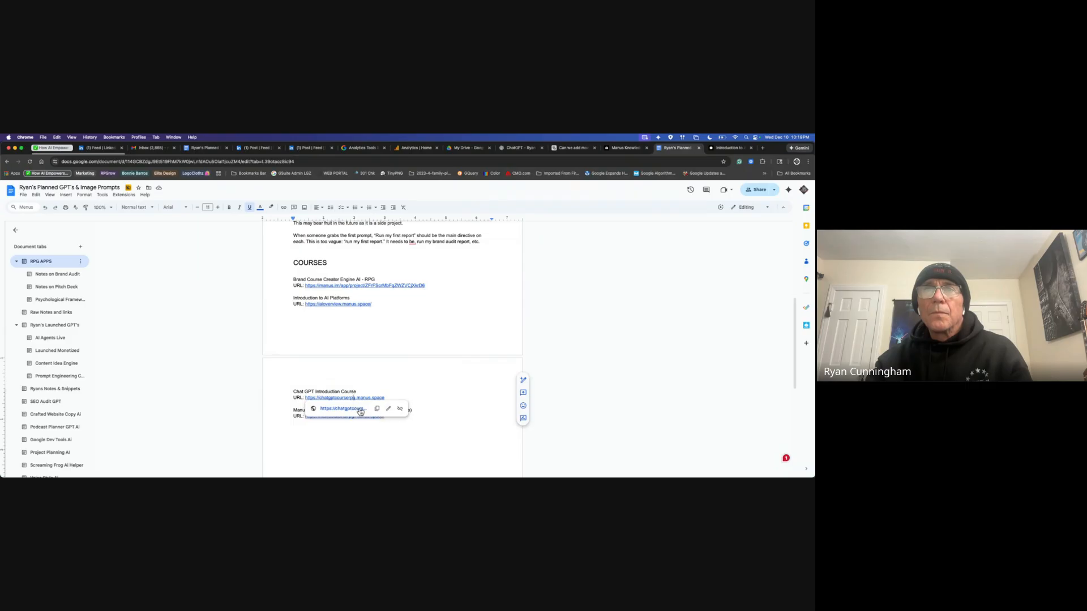
right_click(359, 409)
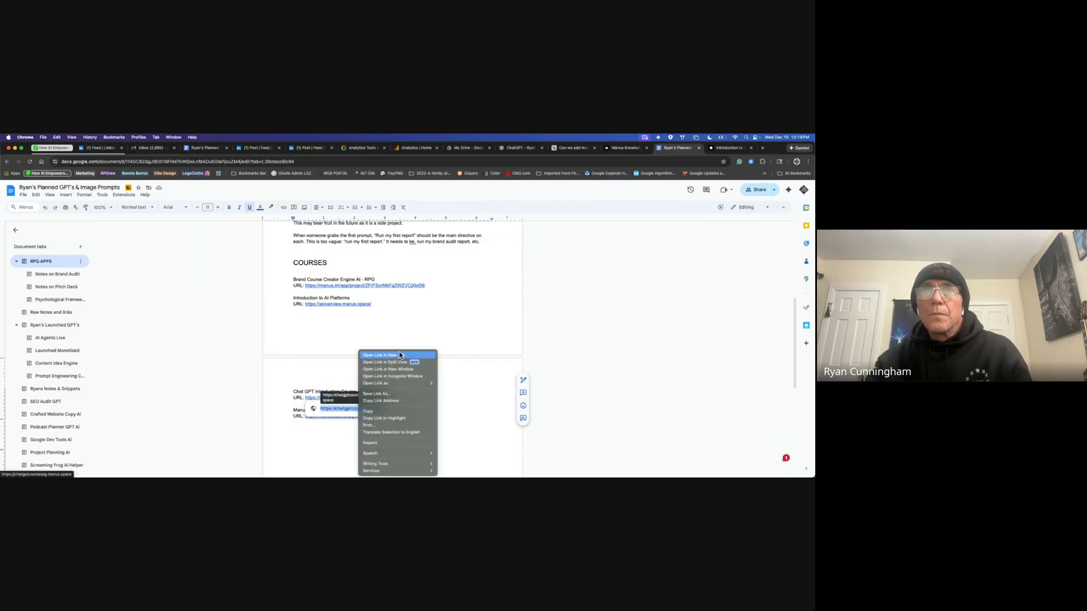
left_click(384, 355)
left_click(466, 397)
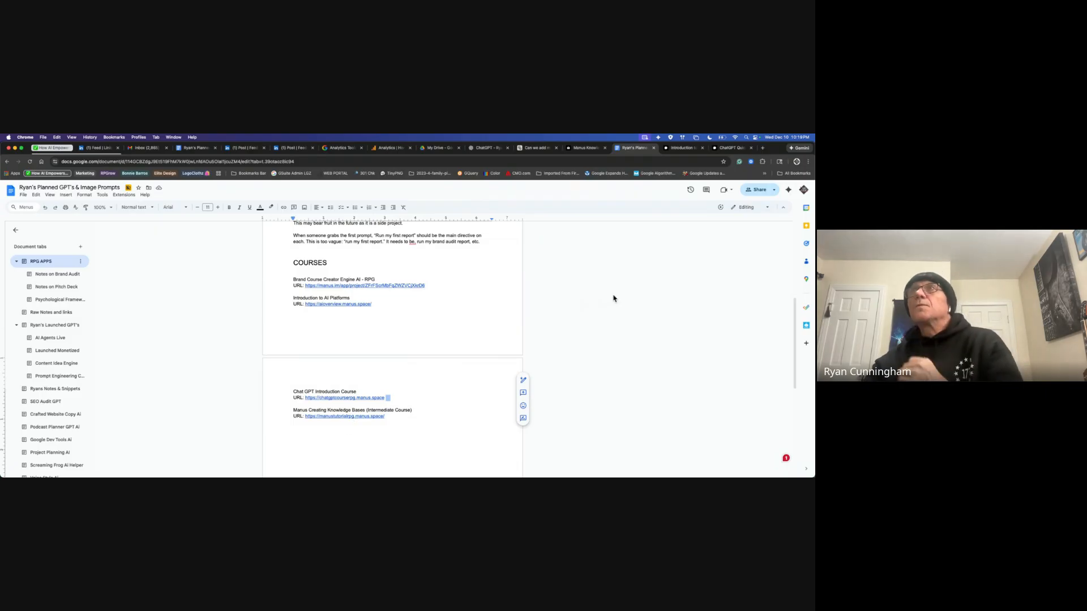
Step: On the AI Platforms course, open the ChatGPT module lesson and read through it
left_click(687, 148)
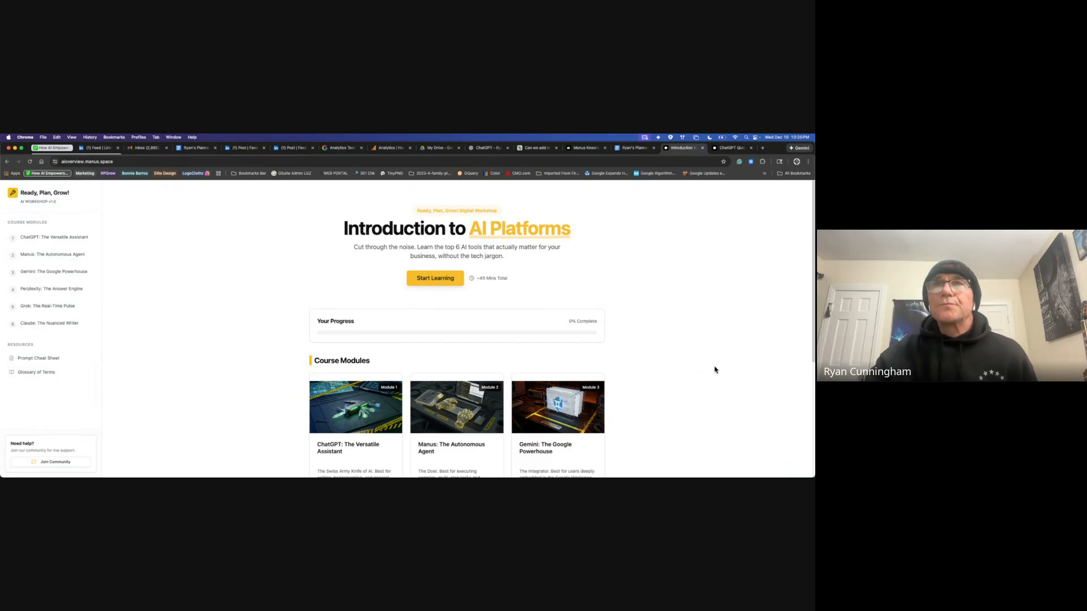
scroll(713, 369, "down", 5)
left_click(362, 263)
scroll(616, 363, "up", 5)
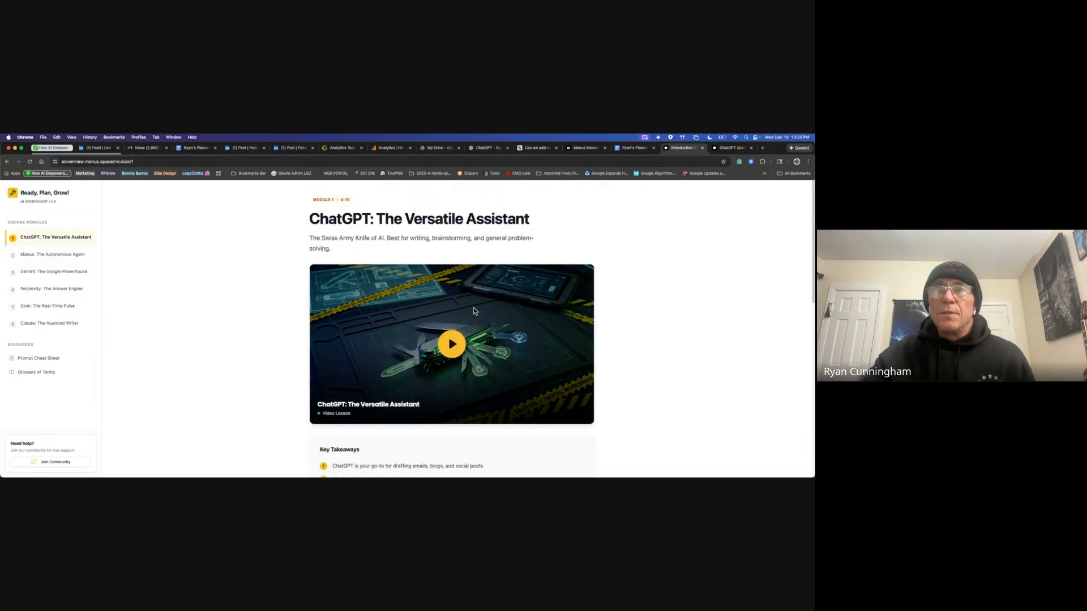
scroll(657, 378, "down", 1)
scroll(661, 380, "down", 3)
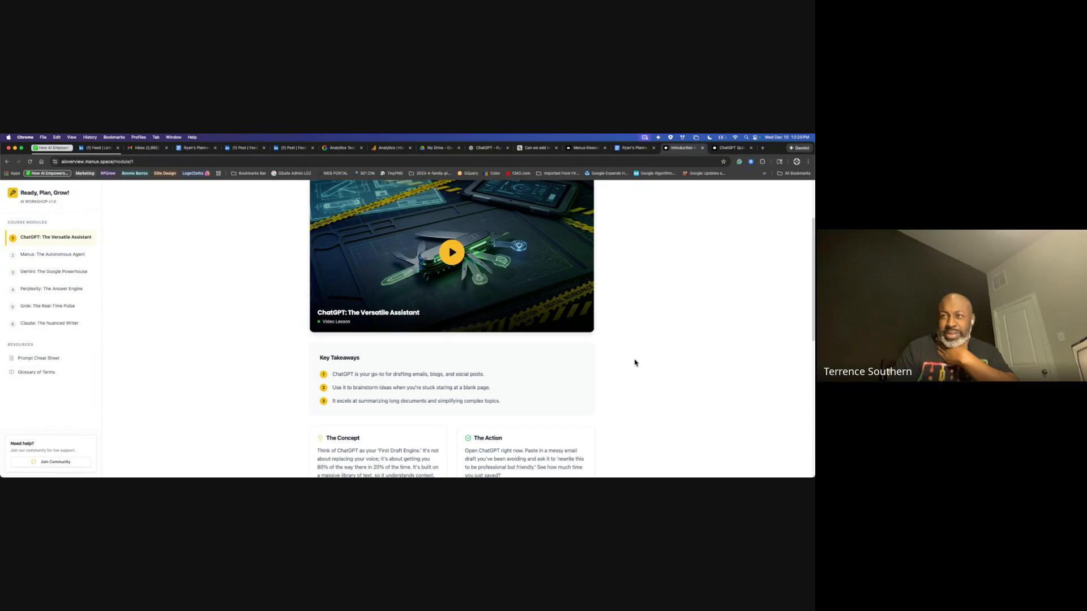
scroll(640, 364, "up", 3)
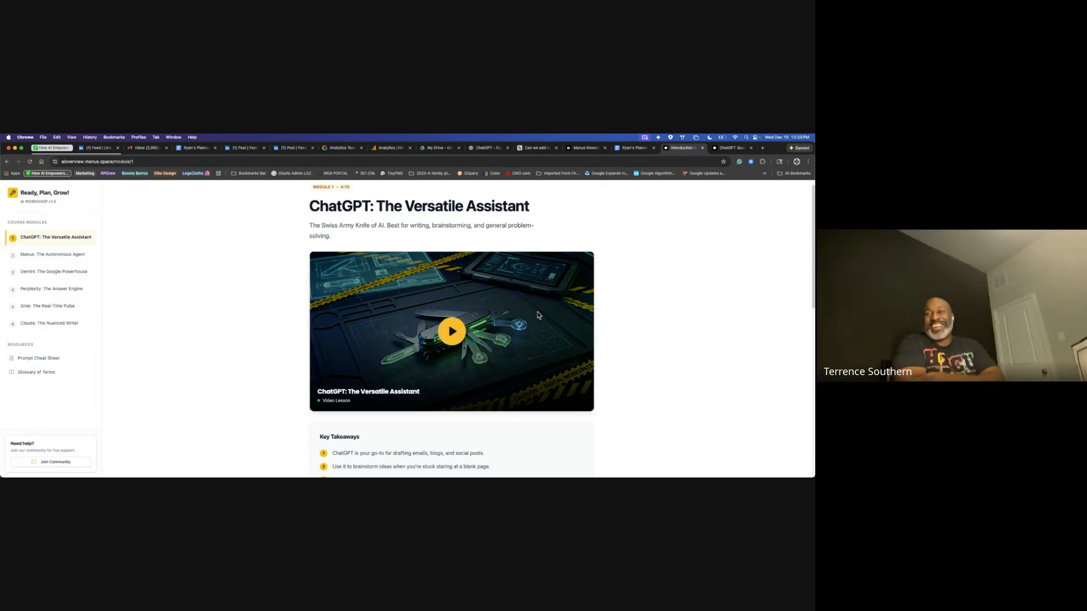
scroll(663, 412, "down", 2)
scroll(663, 411, "down", 4)
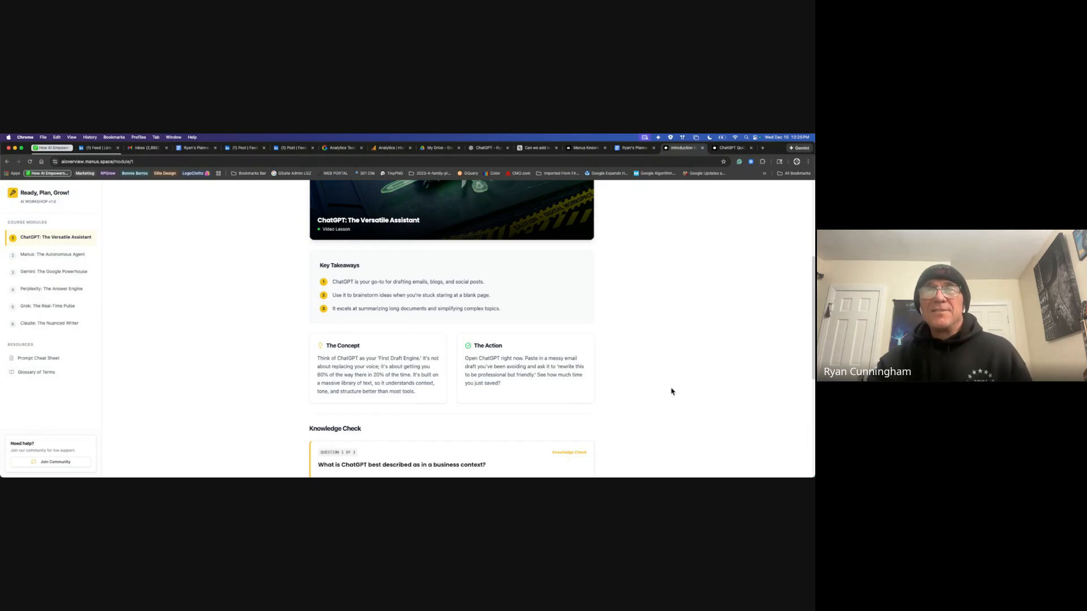
scroll(704, 390, "down", 6)
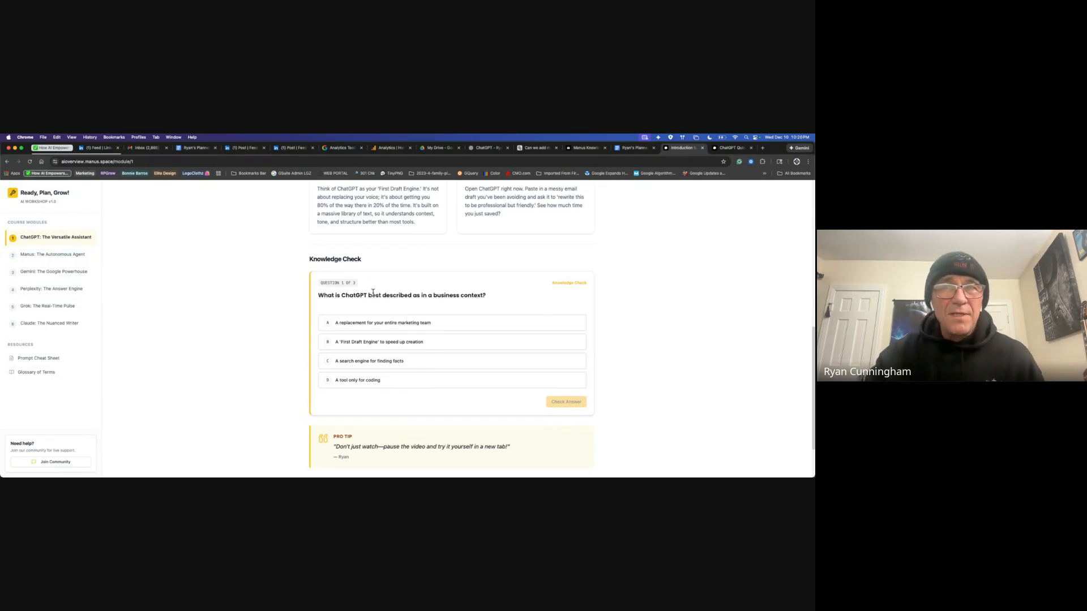
scroll(421, 293, "down", 2)
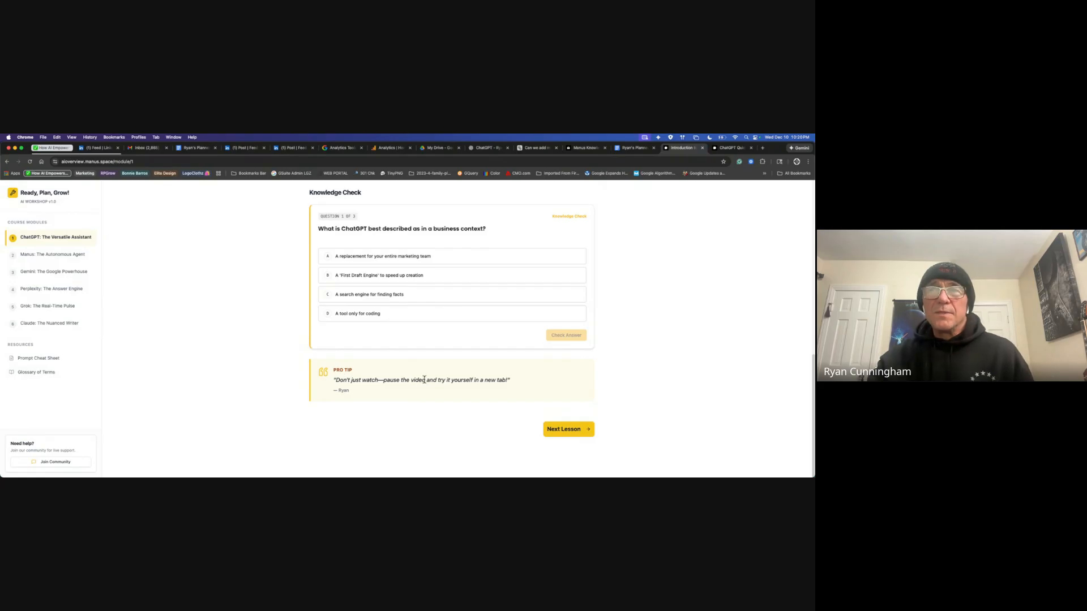
Step: Step through the Manus, Gemini, Perplexity, Grok and Claude modules, then open the Prompt Cheat Sheet
left_click(579, 431)
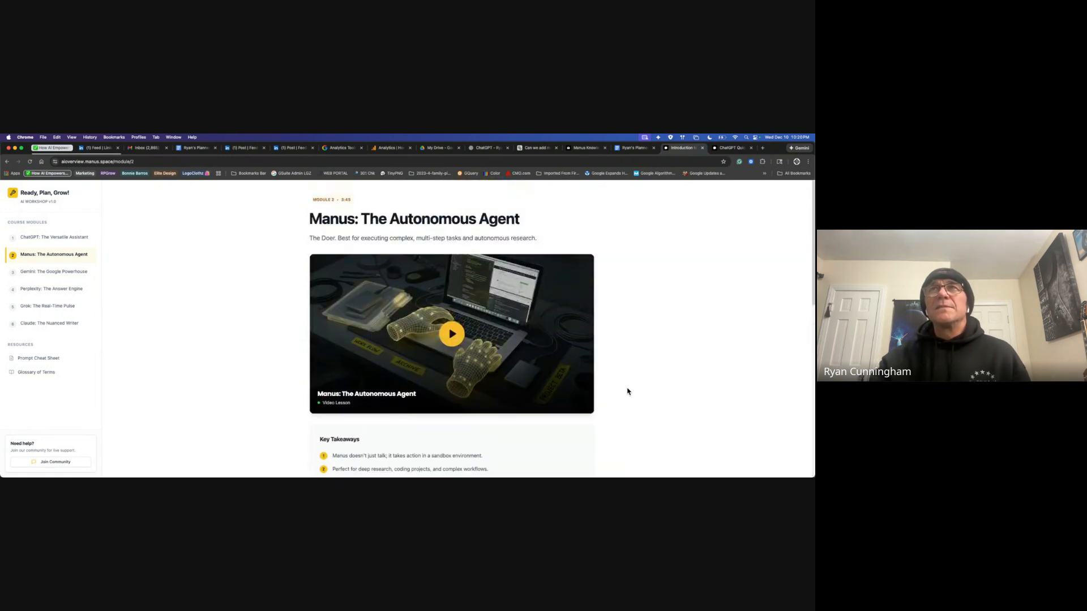
left_click(68, 273)
left_click(69, 290)
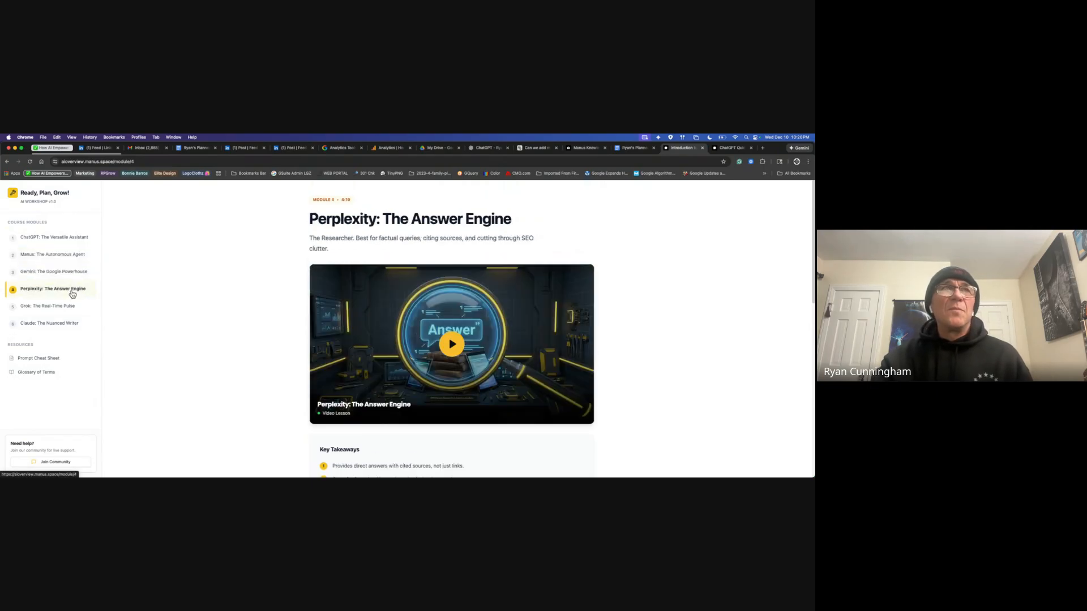
left_click(69, 307)
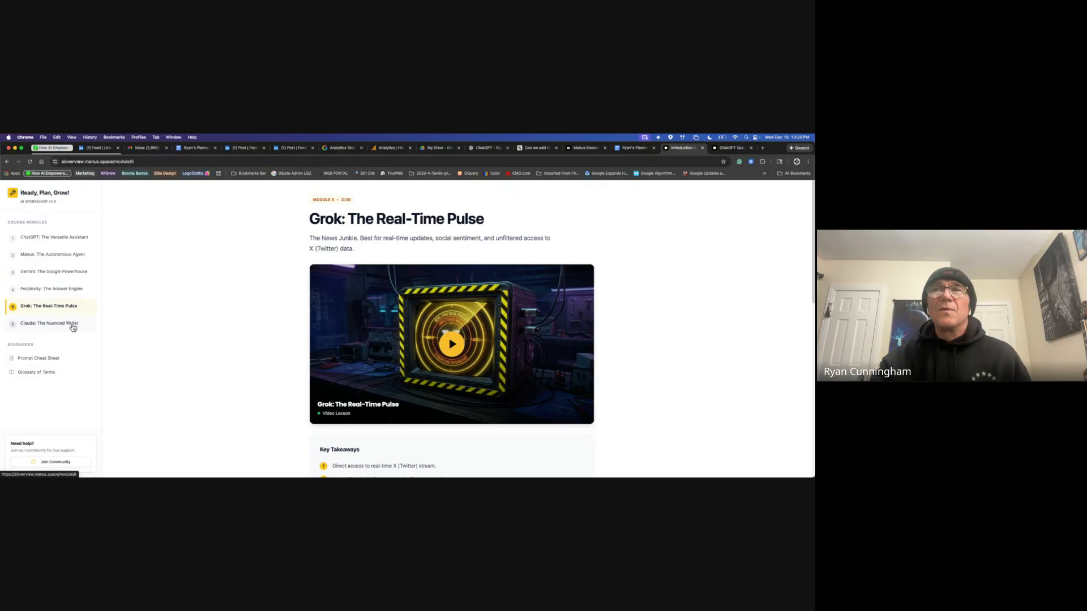
left_click(70, 324)
scroll(286, 405, "down", 10)
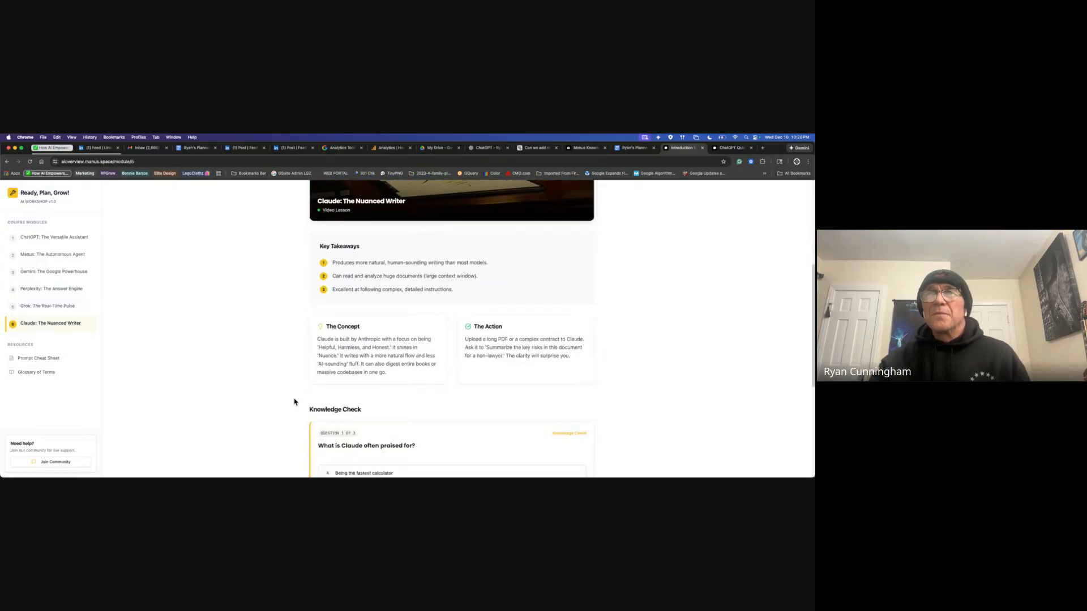
scroll(294, 402, "up", 10)
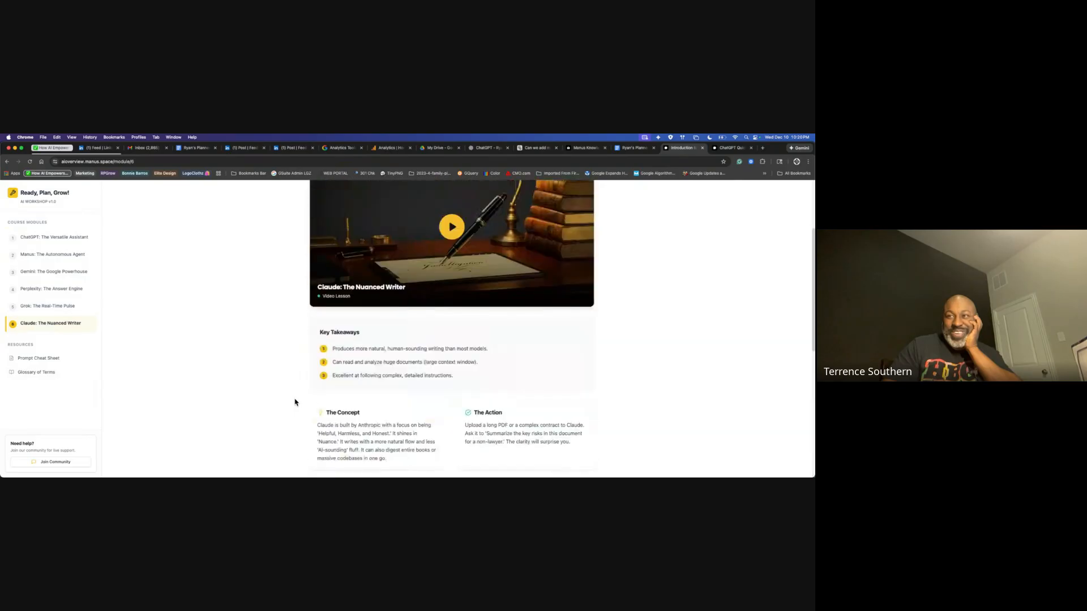
left_click(50, 360)
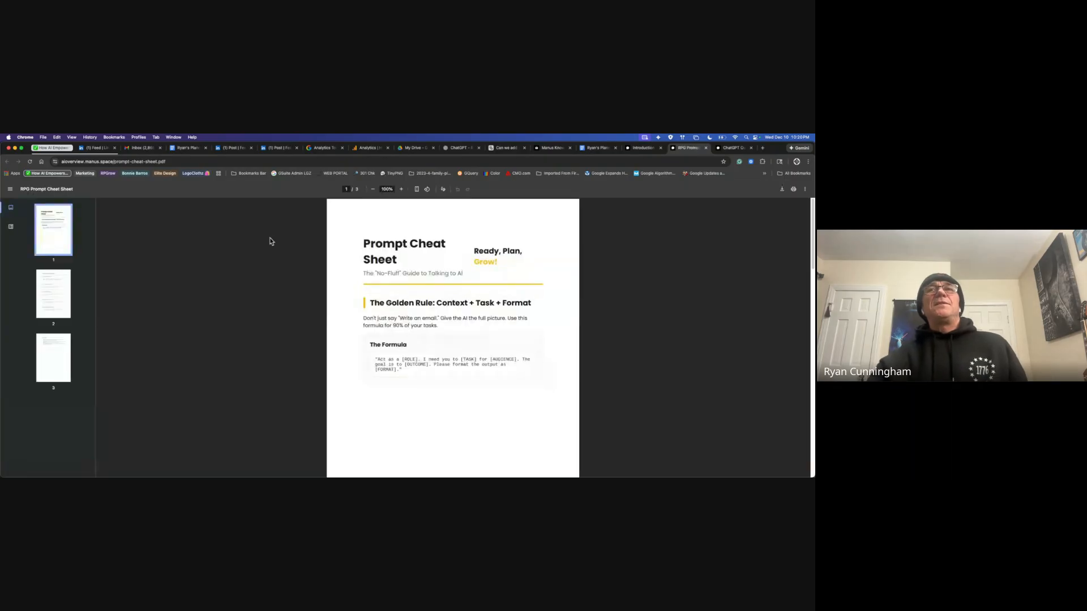
Step: Scroll through pages 1–3 of prompt-cheat-sheet.pdf and return to page 1
scroll(569, 422, "down", 8)
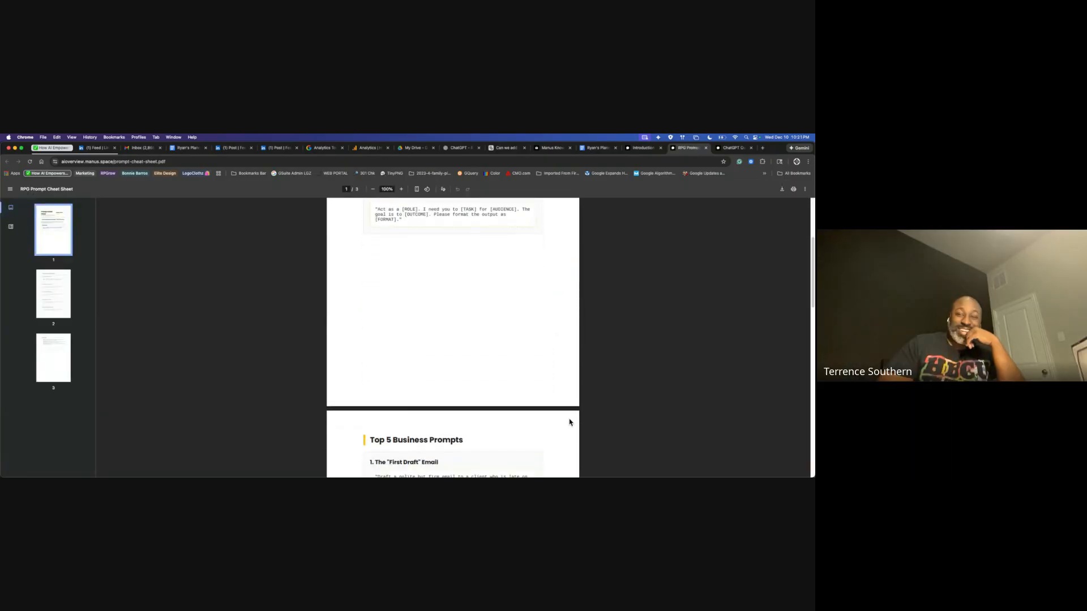
scroll(569, 423, "down", 3)
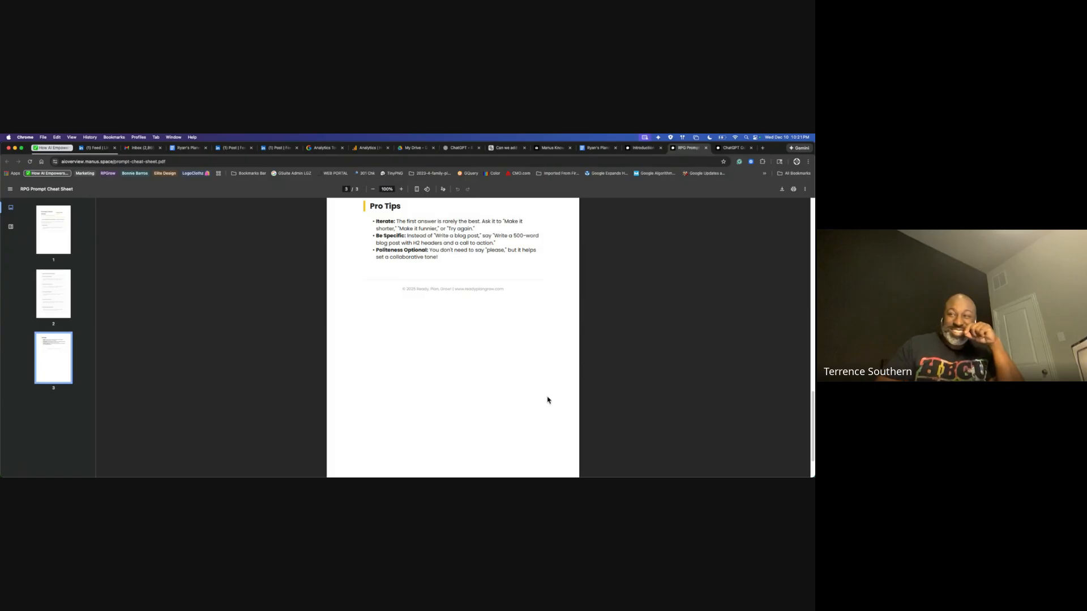
scroll(547, 402, "up", 12)
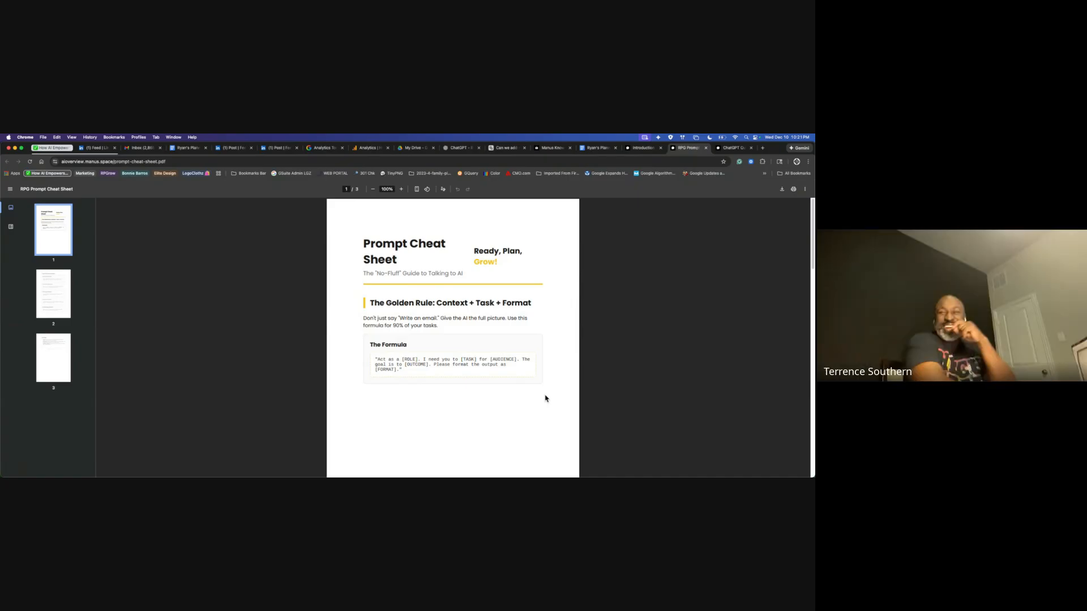
scroll(540, 424, "down", 5)
scroll(539, 425, "down", 4)
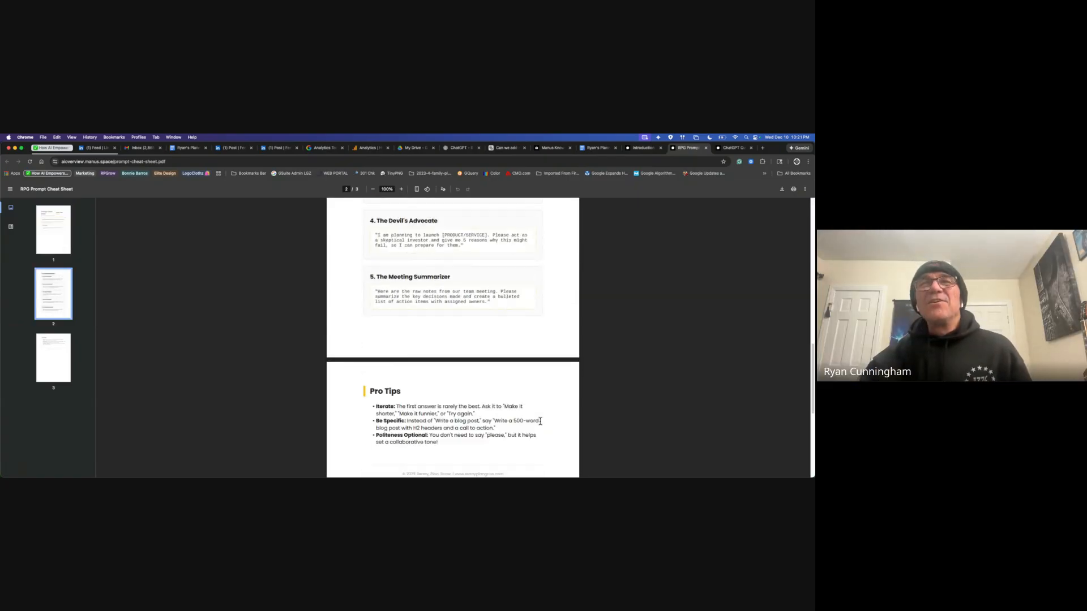
scroll(539, 424, "up", 5)
scroll(508, 417, "up", 6)
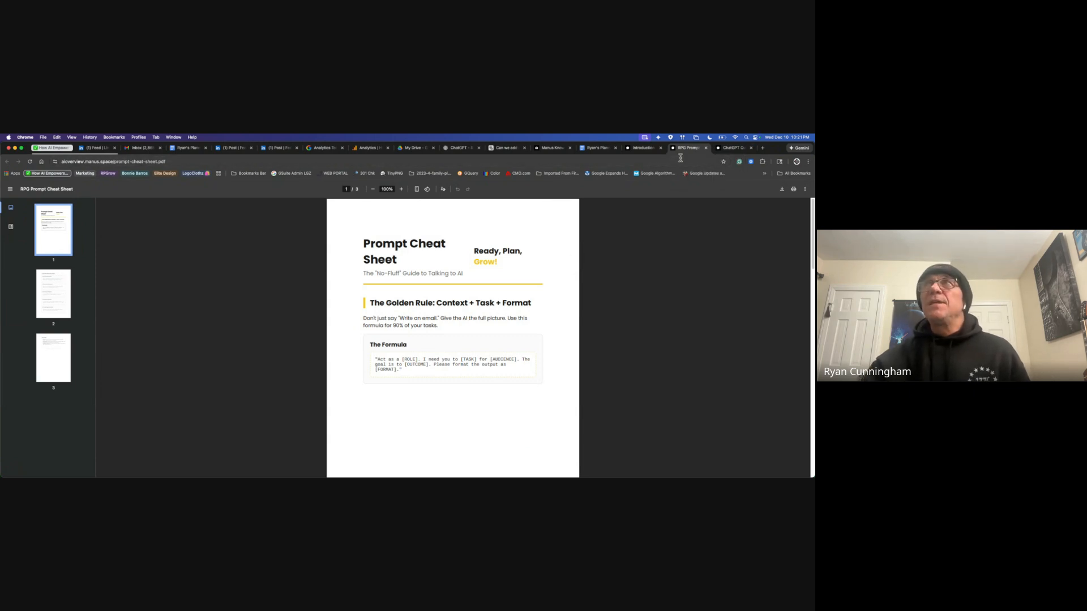
Step: Return to the Claude: The Nuanced Writer module page and scroll through its content
left_click(647, 150)
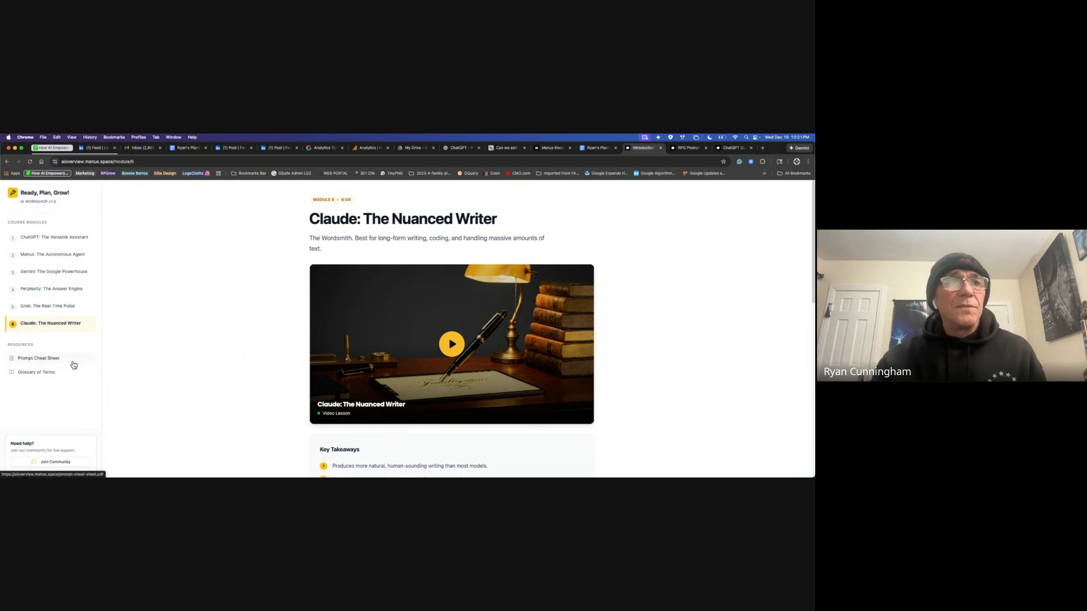
scroll(88, 385, "down", 1)
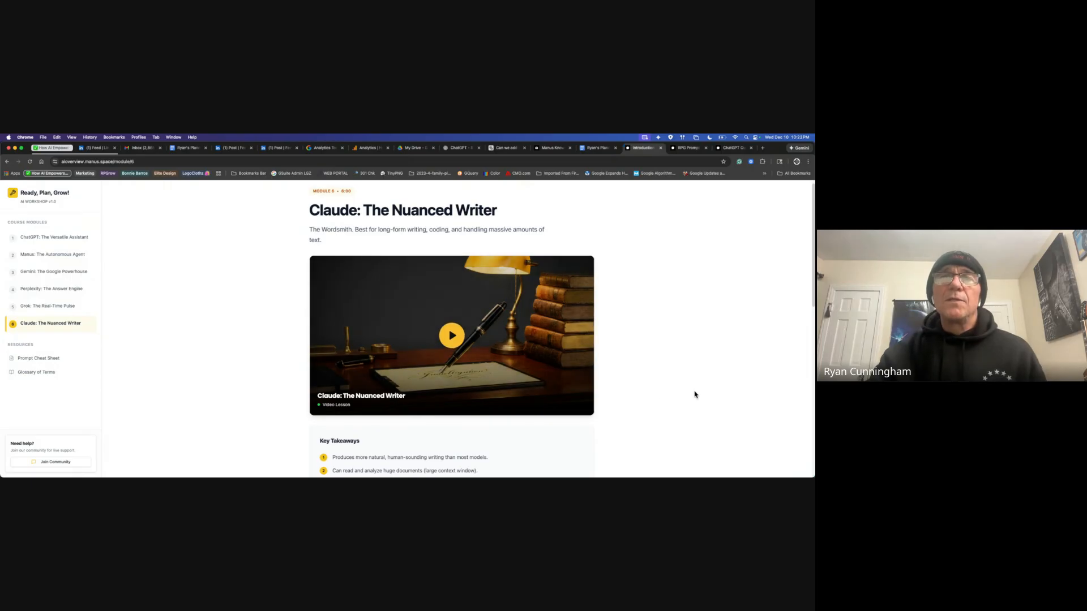
scroll(694, 394, "down", 5)
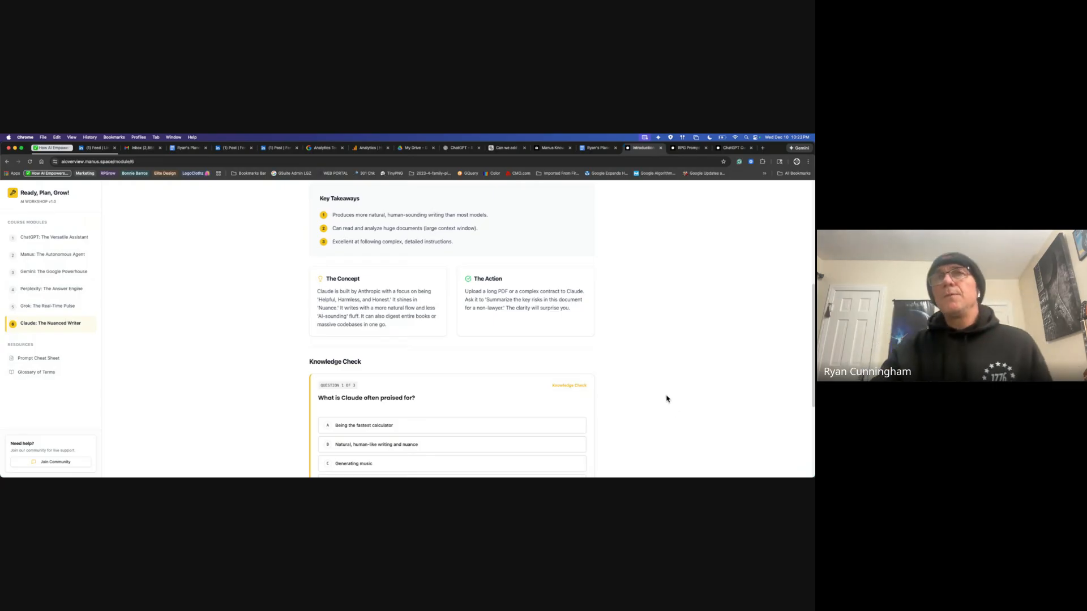
scroll(666, 400, "down", 3)
scroll(666, 399, "down", 3)
scroll(666, 401, "up", 10)
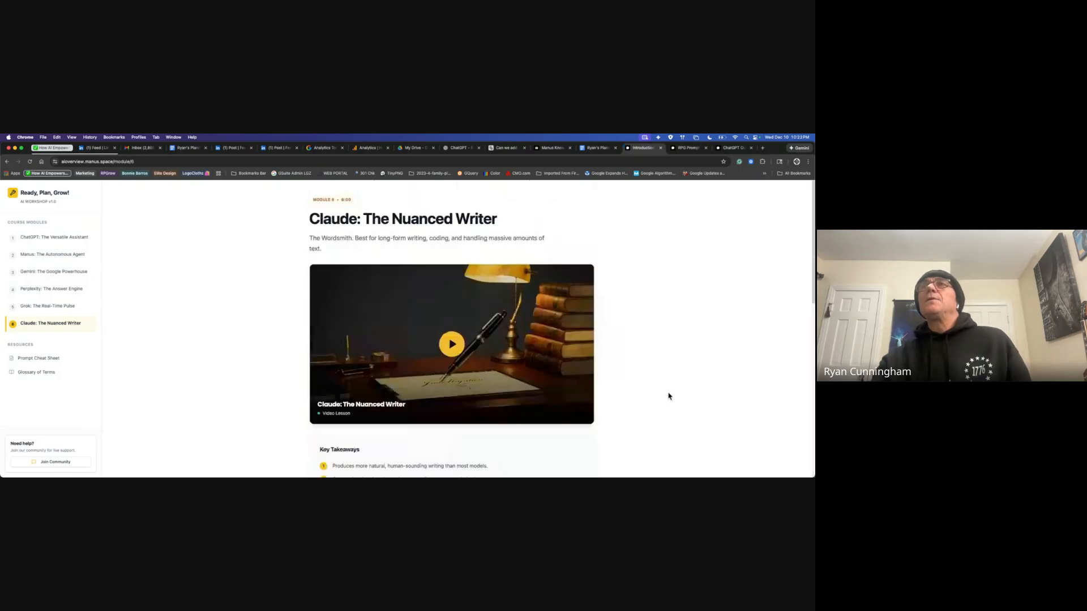
Step: Close the Prompt Cheat Sheet PDF tab and the course Introduction tab
left_click(689, 149)
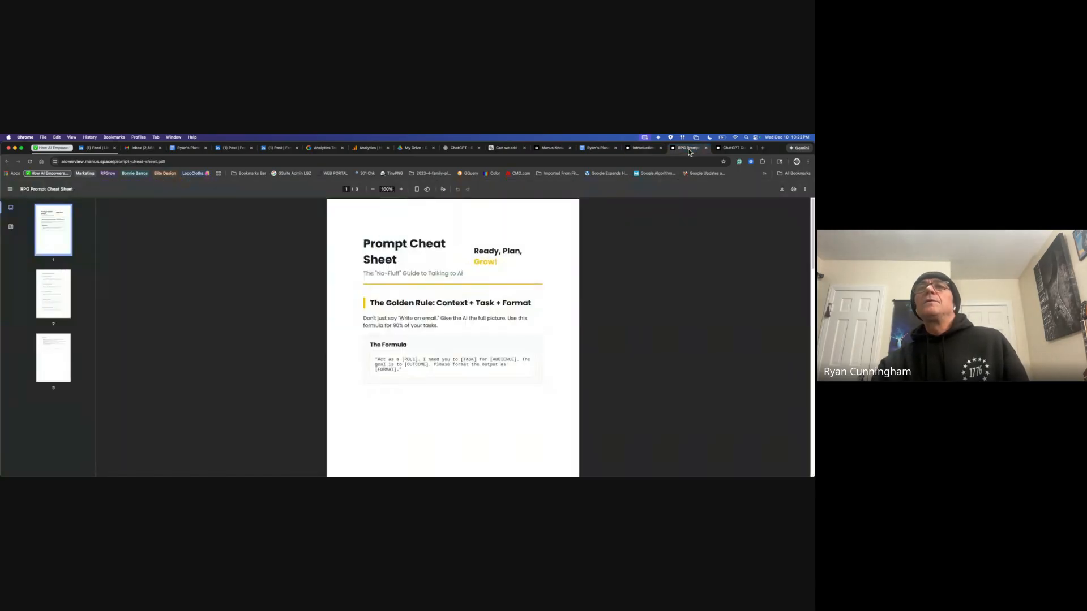
left_click(706, 148)
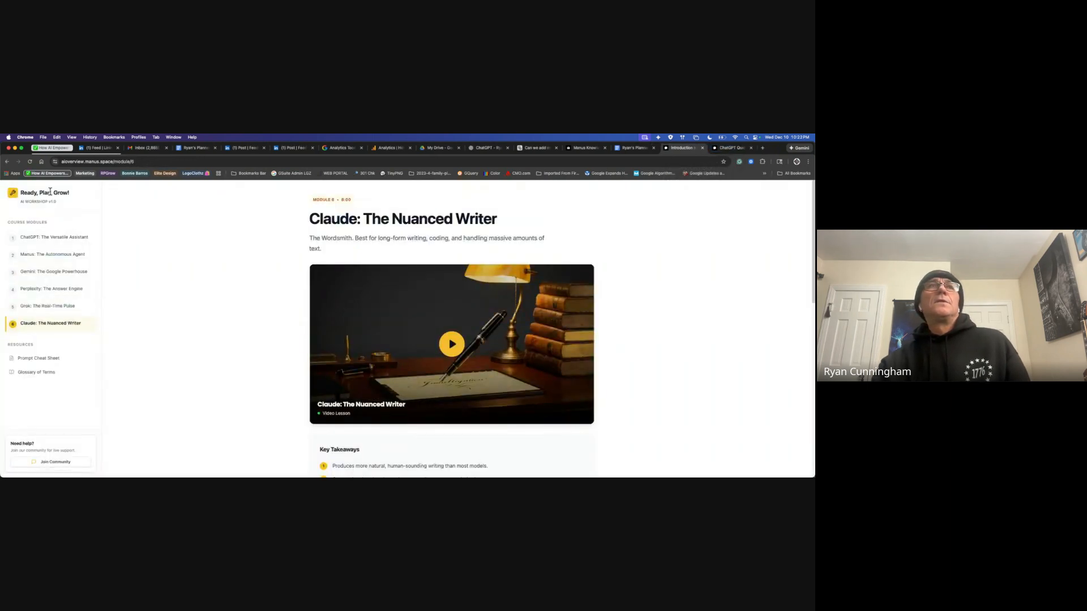
left_click(702, 148)
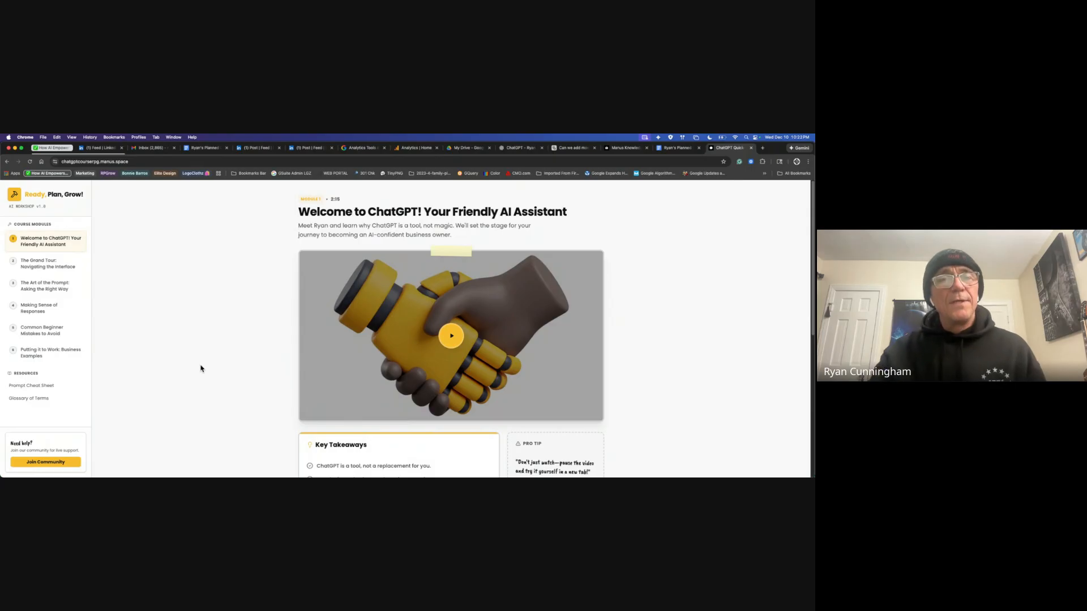
Step: Look over module 2, The Grand Tour, of the ChatGPT Quick-Start Course
left_click(55, 268)
scroll(269, 382, "down", 3)
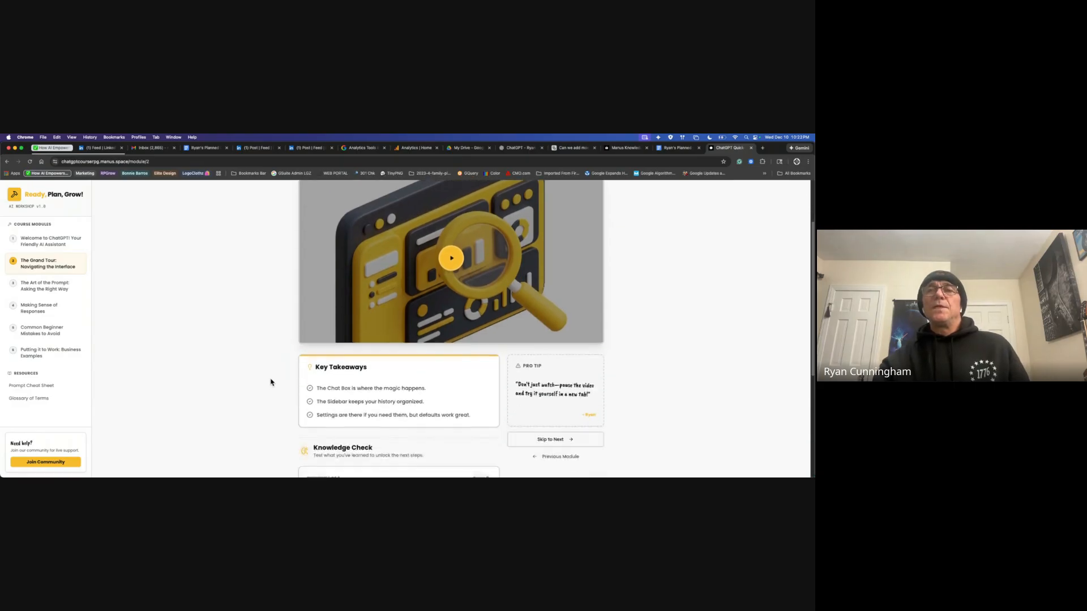
scroll(271, 382, "down", 5)
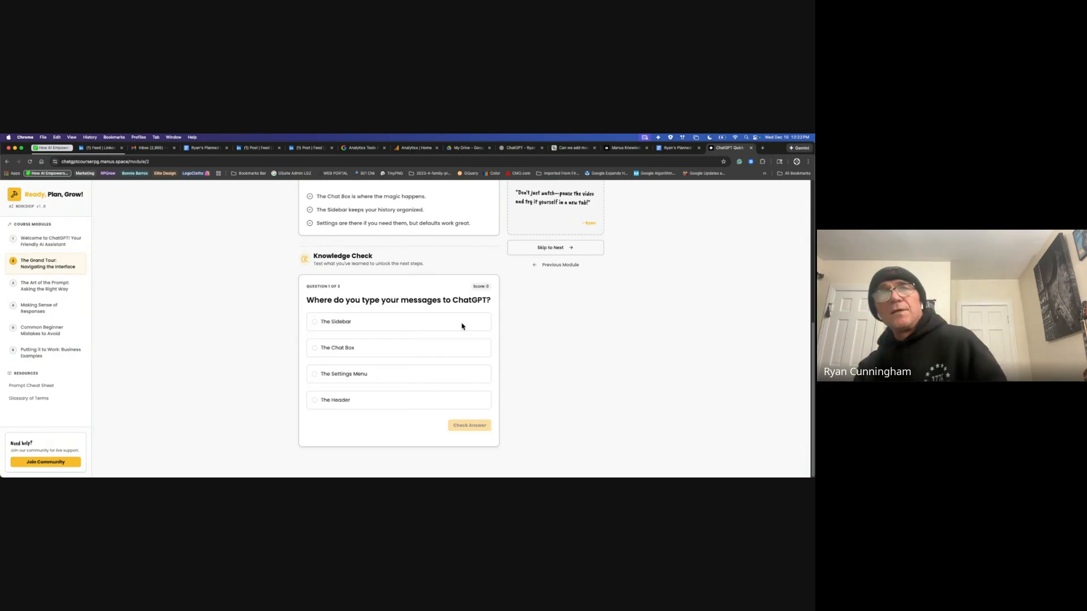
scroll(651, 326, "up", 4)
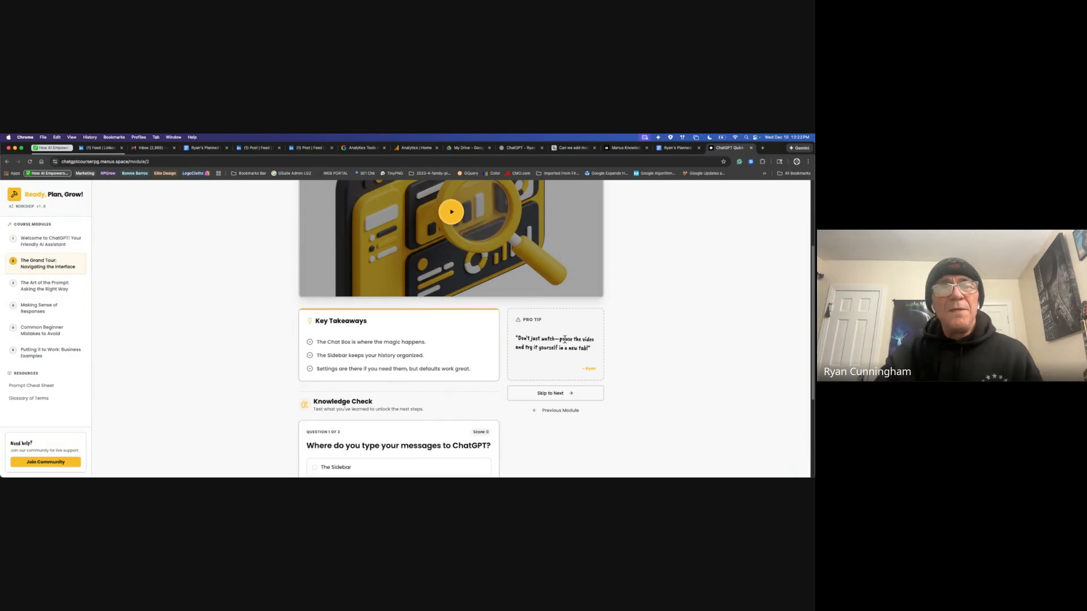
Step: Look over module 3, The Art of the Prompt, then close the ChatGPT Quick-Start Course tab
left_click(36, 287)
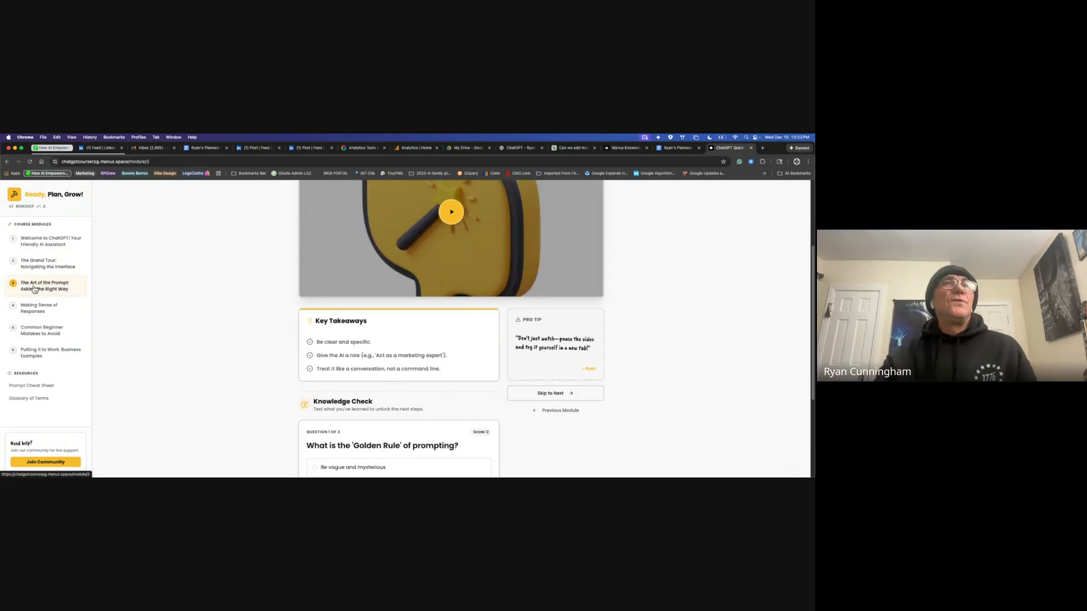
scroll(279, 346, "up", 3)
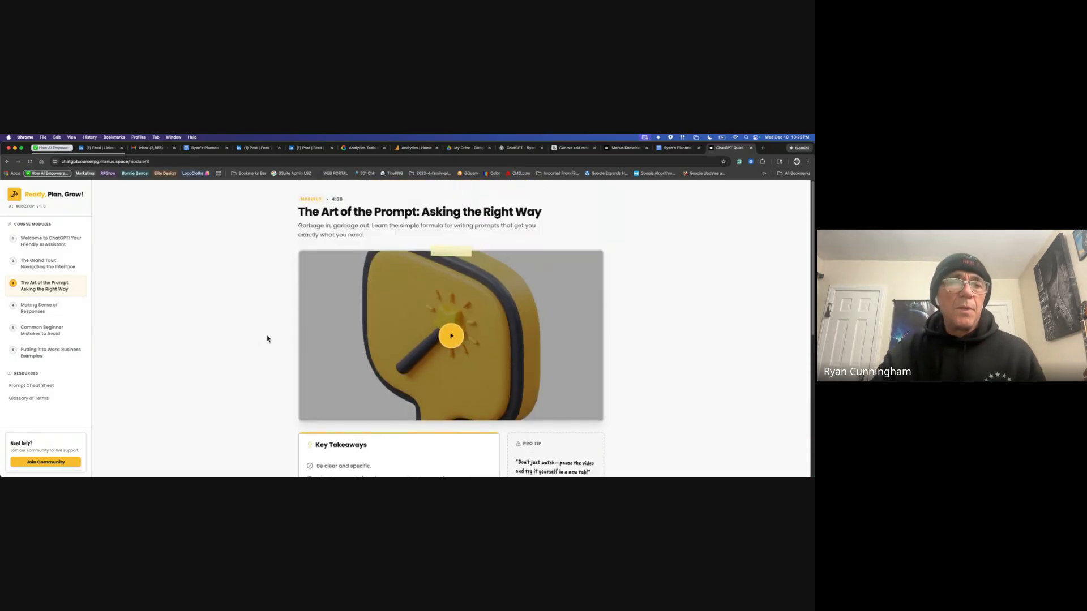
scroll(267, 339, "down", 2)
scroll(268, 339, "up", 2)
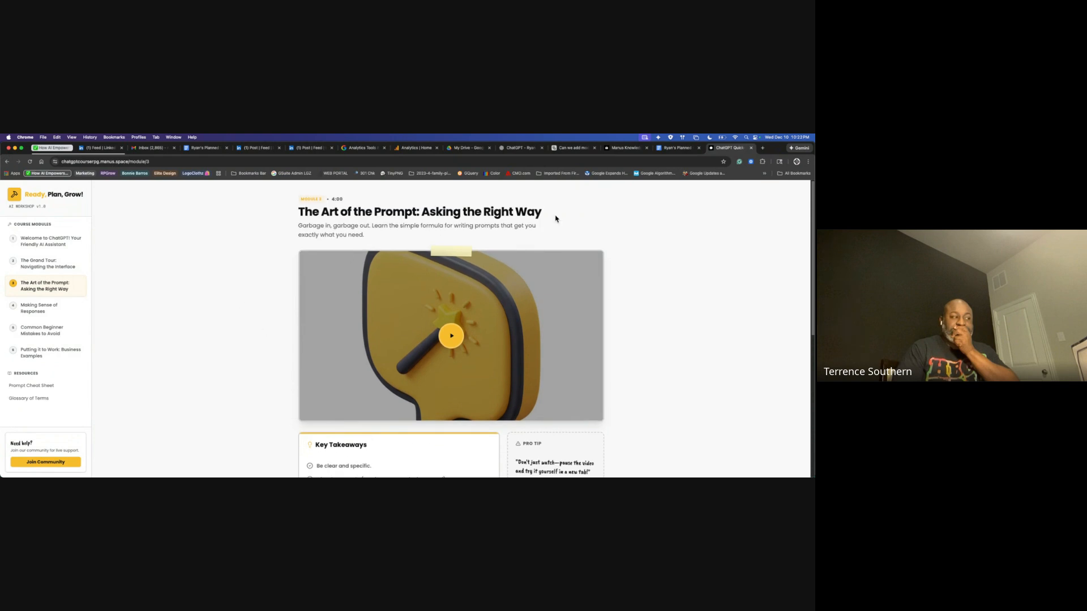
left_click(752, 148)
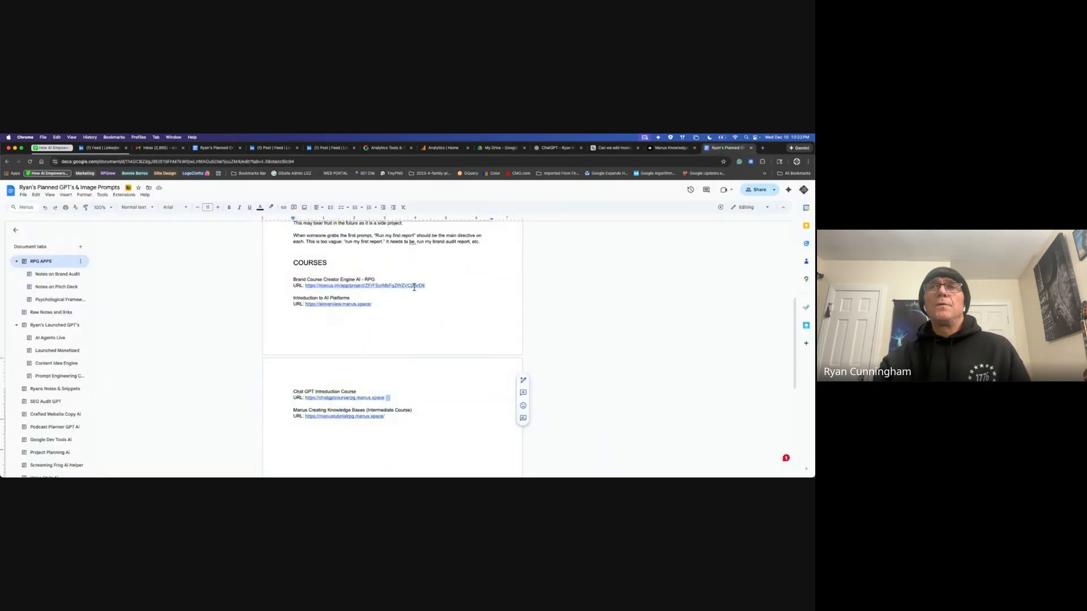
Step: Open the Brand Course Creator AI - RPG manus.im link in a new tab via its preview chip
left_click(415, 285)
left_click(349, 299)
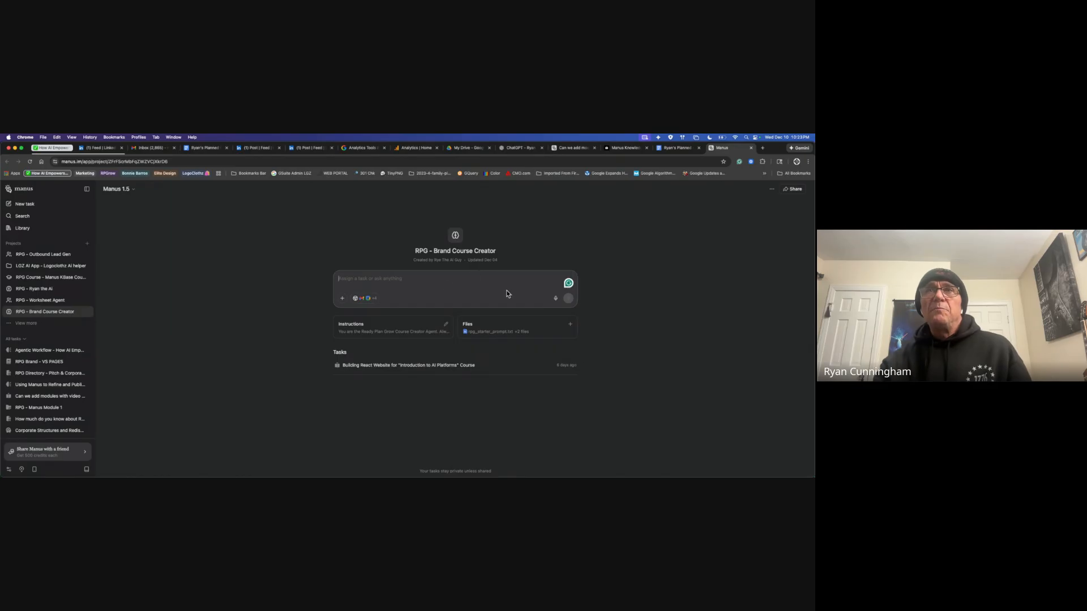
left_click(424, 333)
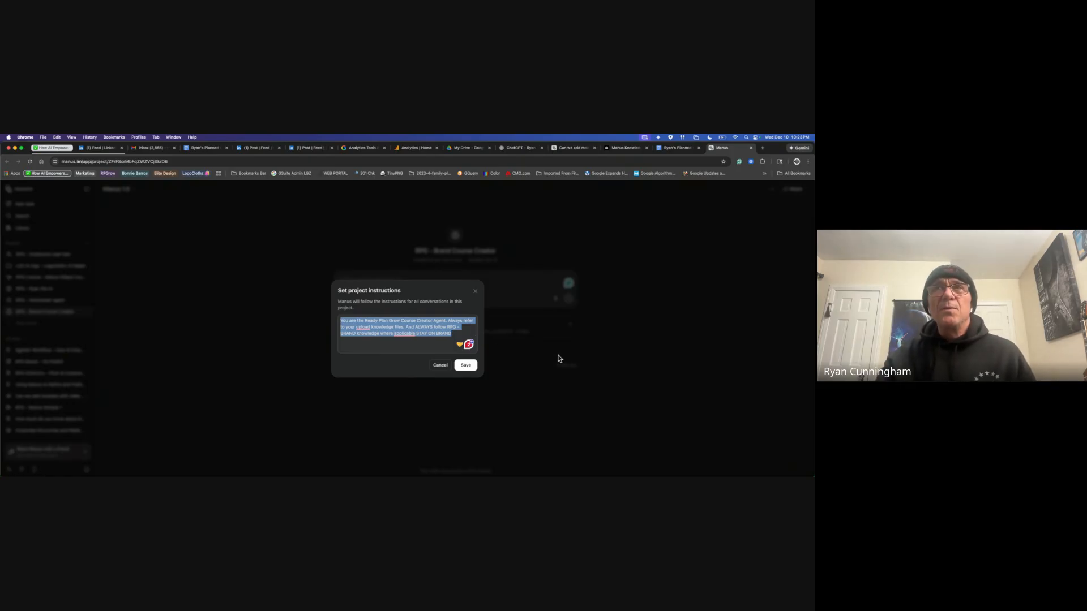
left_click(470, 368)
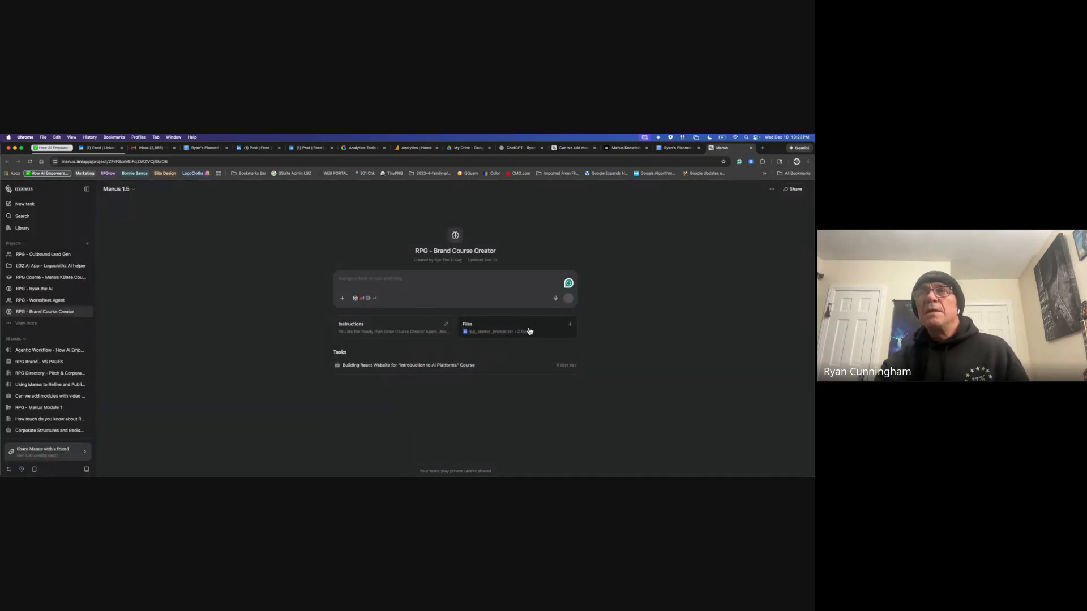
left_click(530, 332)
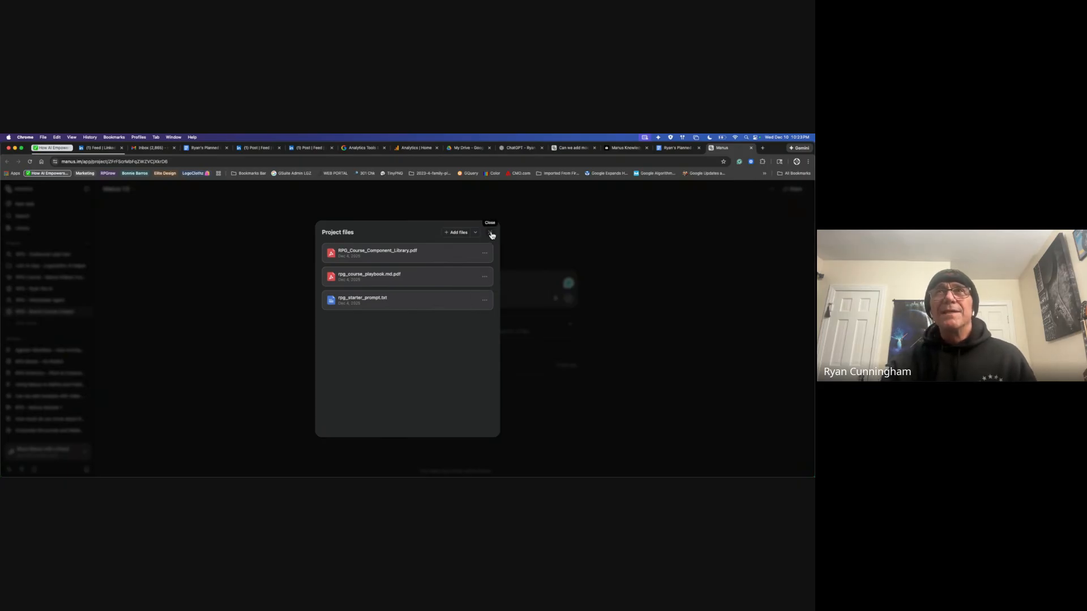
left_click(437, 303)
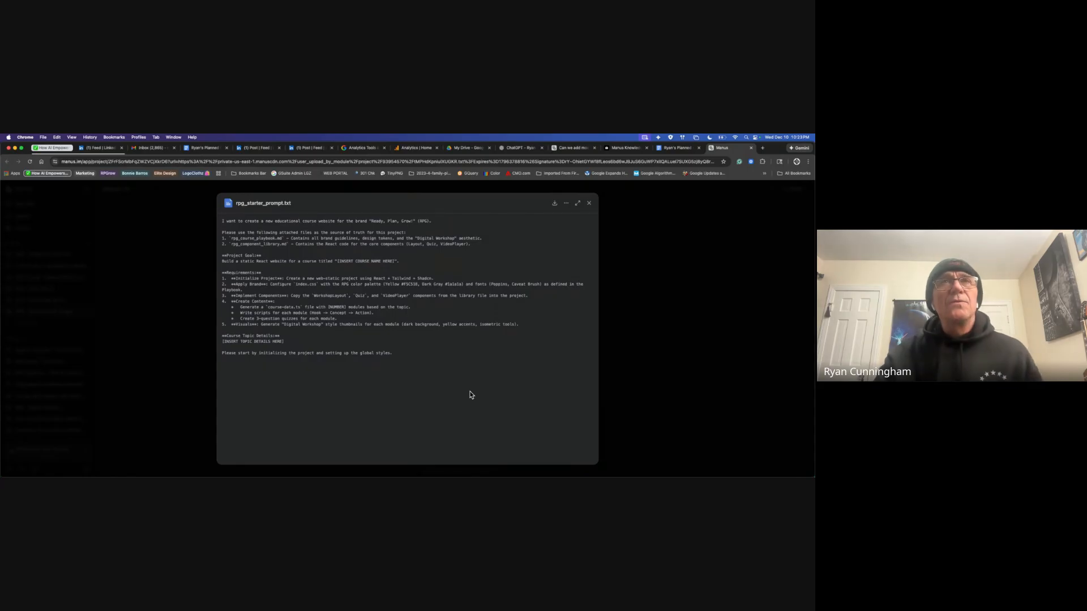
left_click(589, 203)
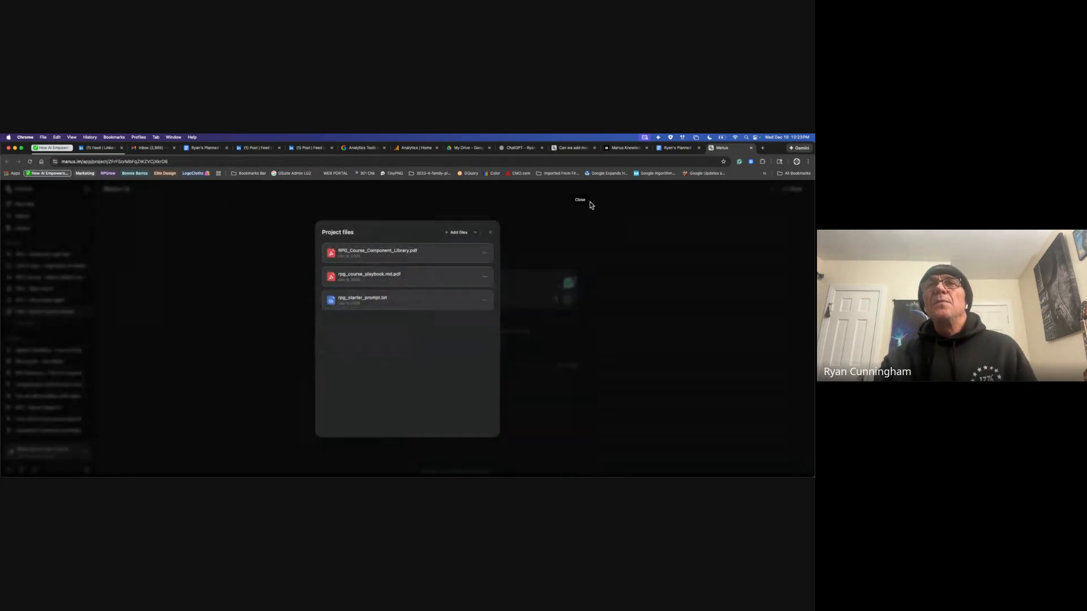
left_click(491, 234)
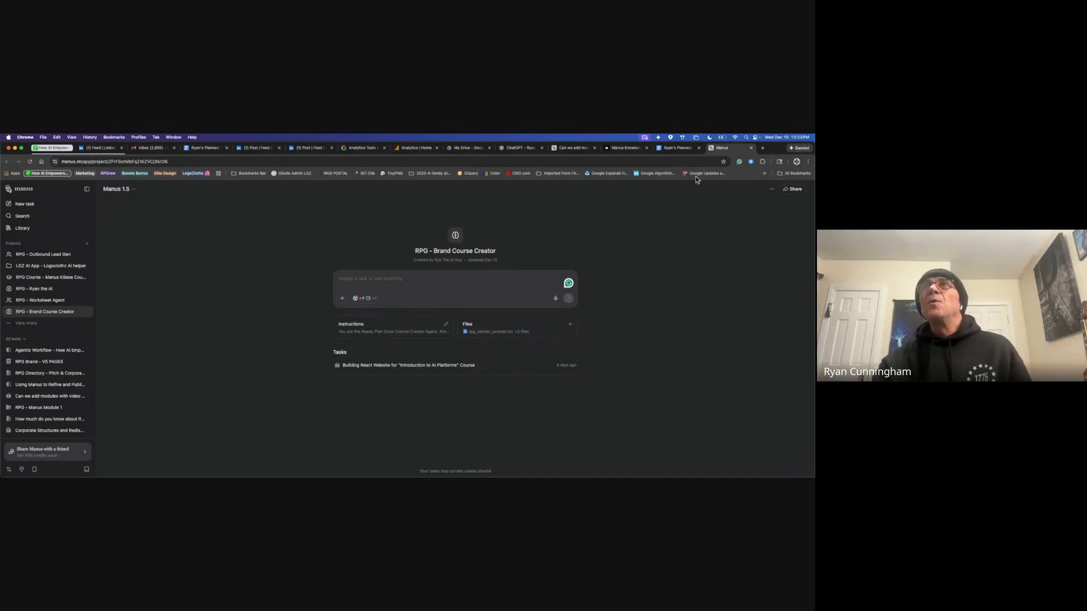
Step: Switch to the Manus Knowledge tab showing the Introduction to Manus course site
left_click(617, 149)
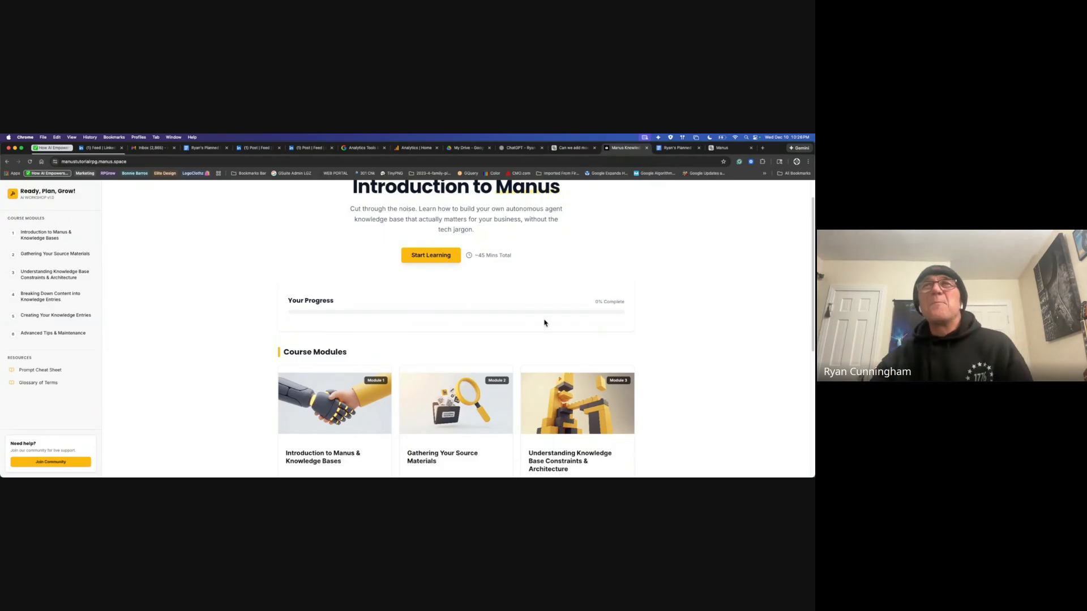
scroll(658, 342, "up", 1)
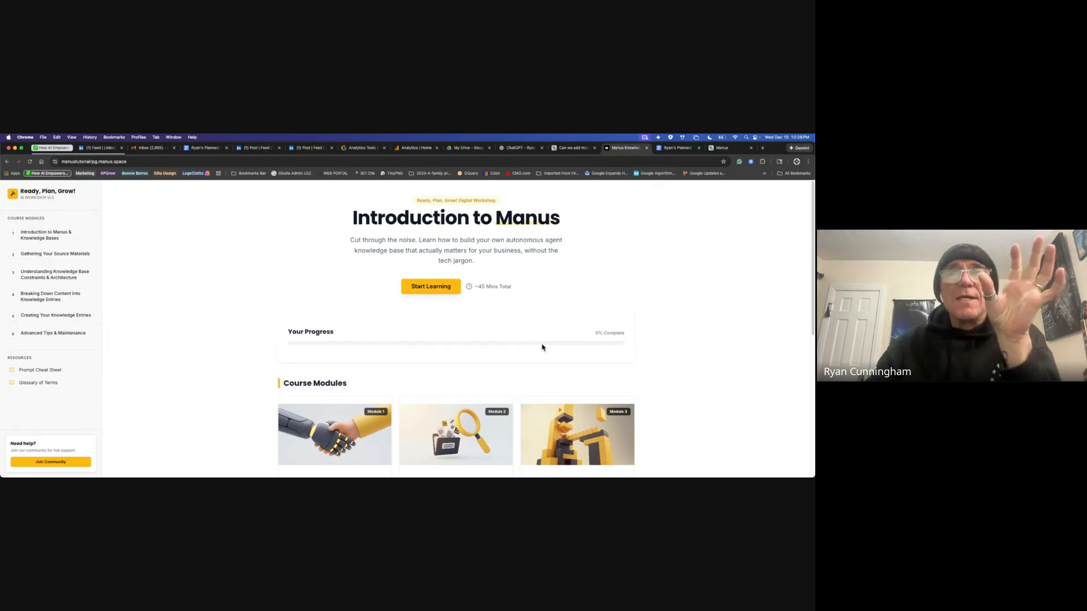
scroll(689, 389, "down", 8)
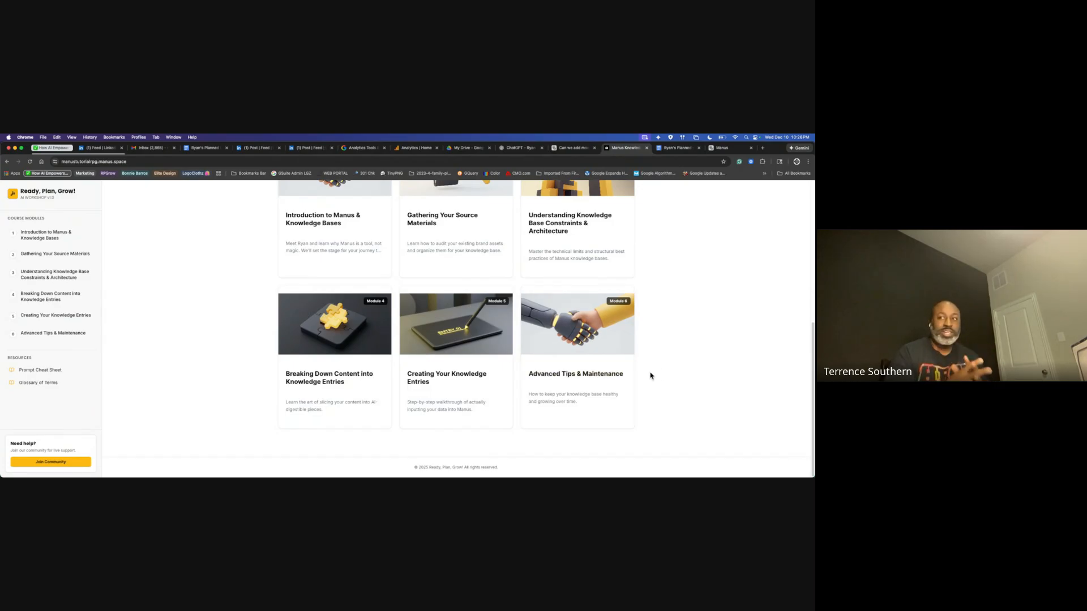
scroll(650, 376, "up", 5)
scroll(649, 376, "up", 1)
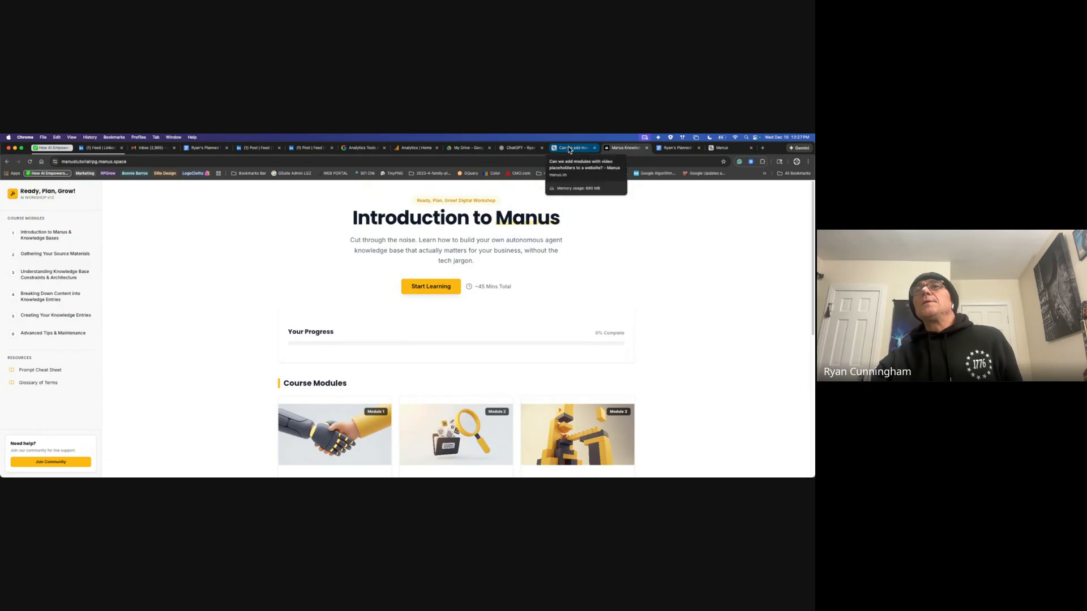
Step: Go back to the RPG - Brand Course Creator project and open its Set project instructions
left_click(726, 148)
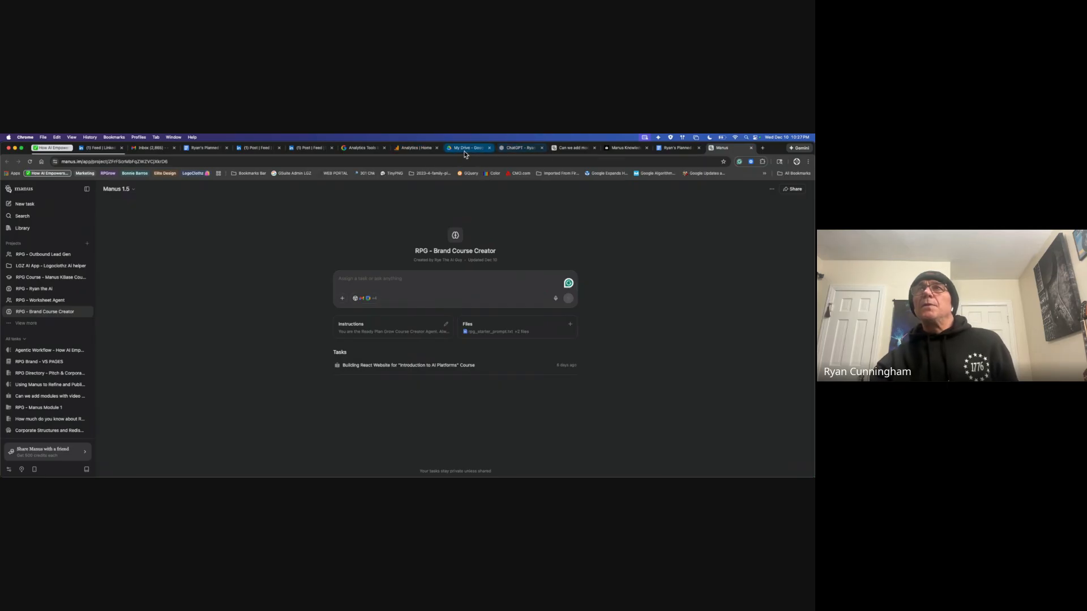
left_click(624, 150)
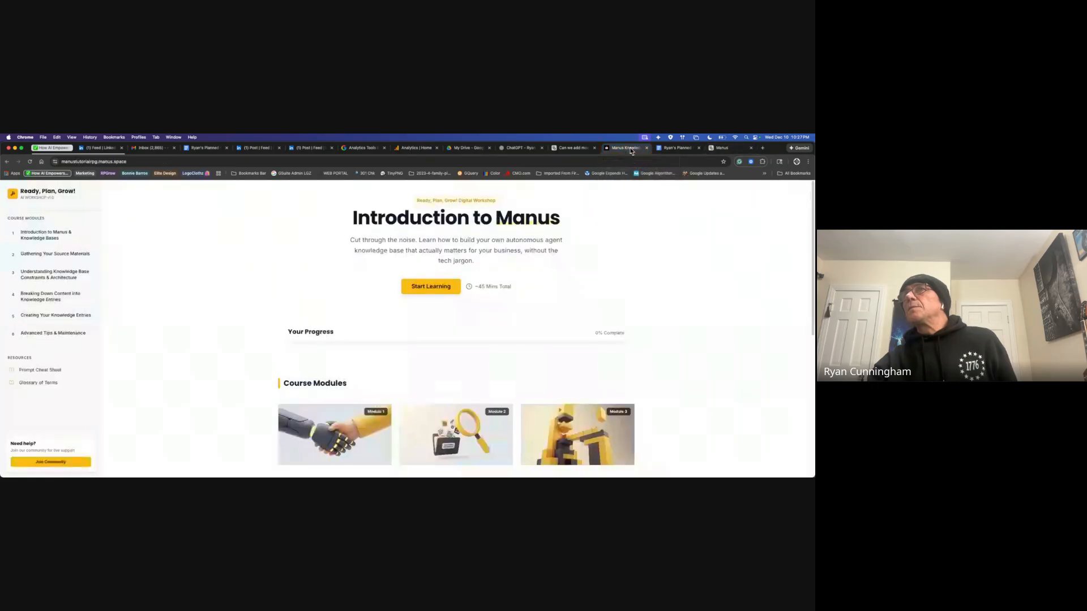
left_click(717, 148)
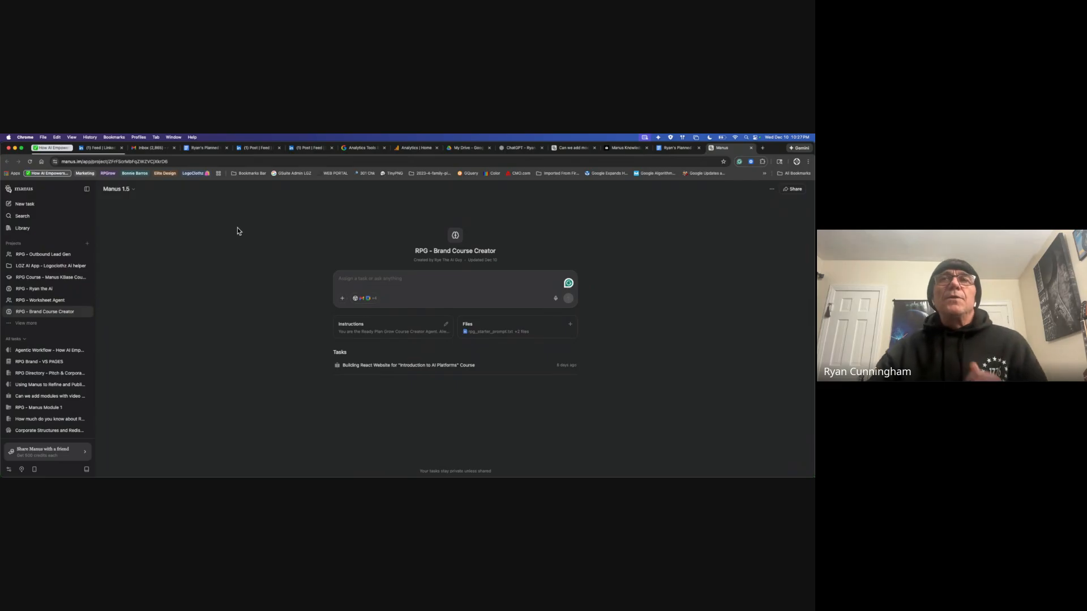
left_click(400, 332)
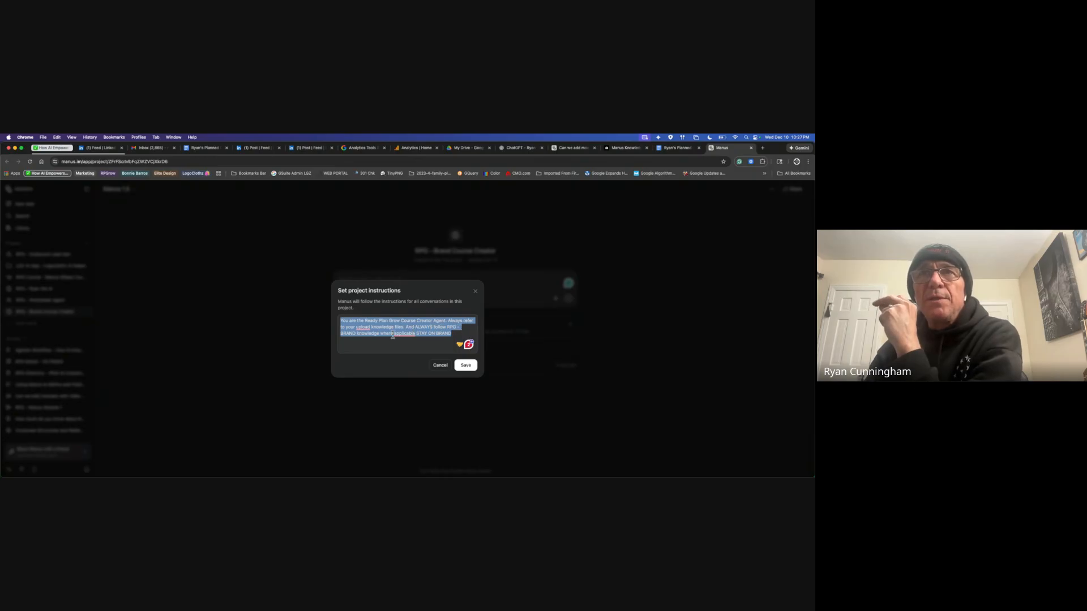
Step: Save the project instructions and list the project's three files, including rpg_starter_prompt.txt
mouse_move(402, 335)
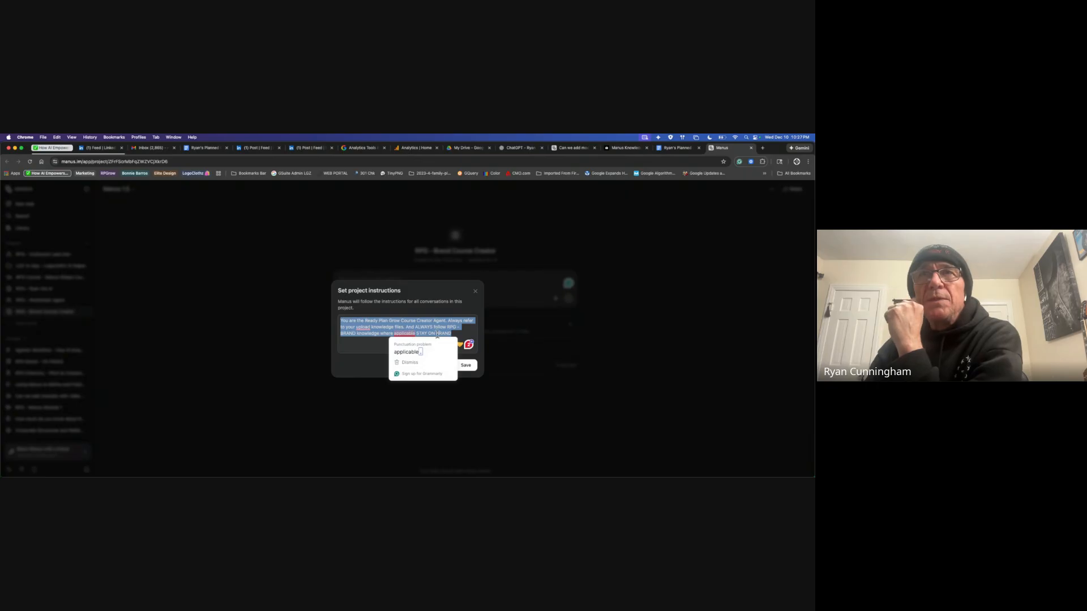
left_click(465, 365)
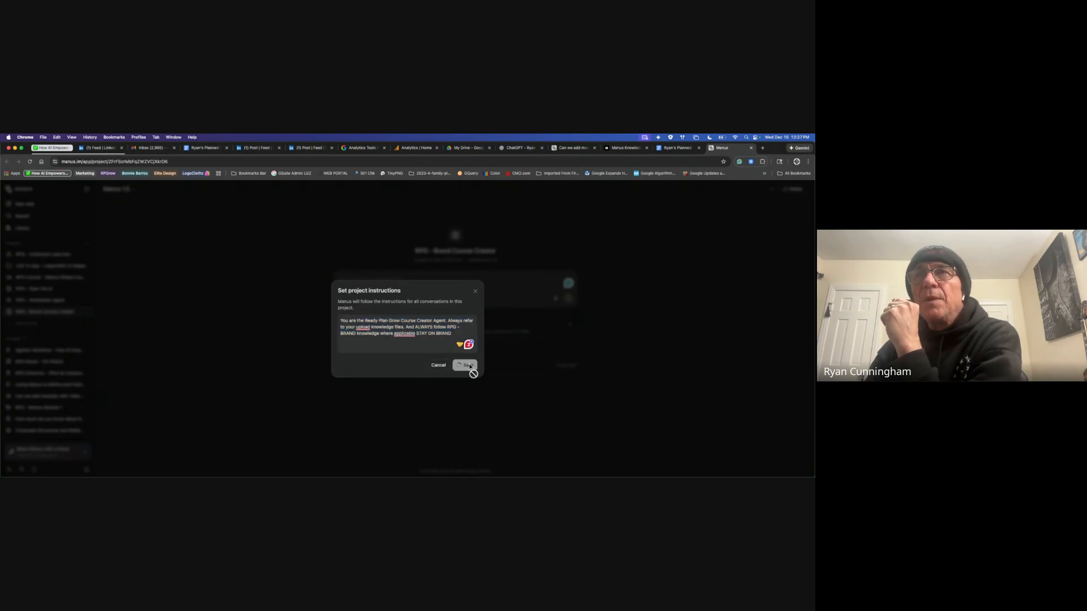
left_click(502, 334)
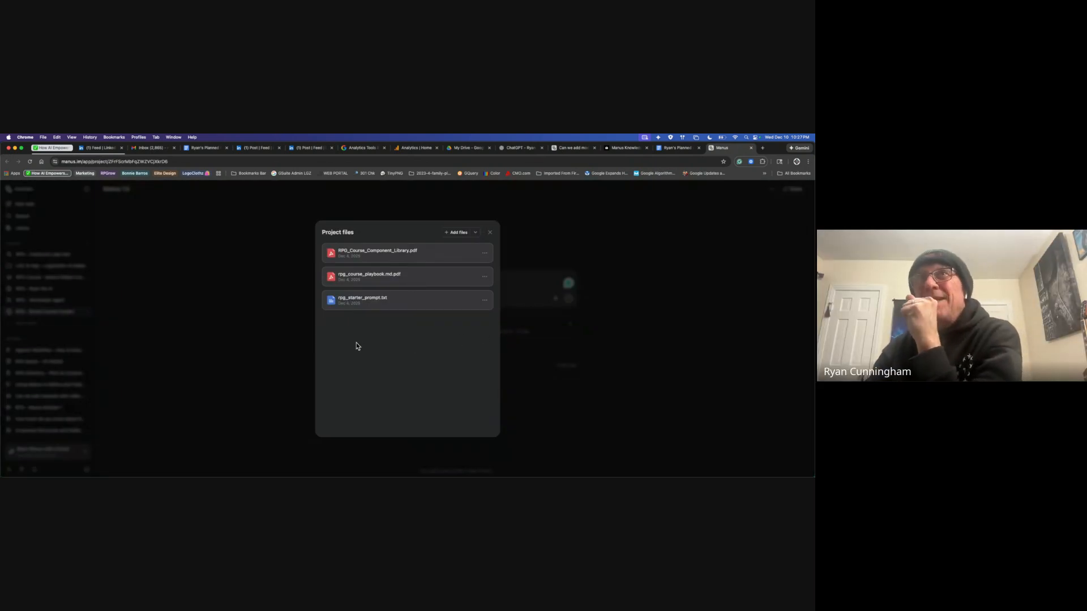
left_click(436, 254)
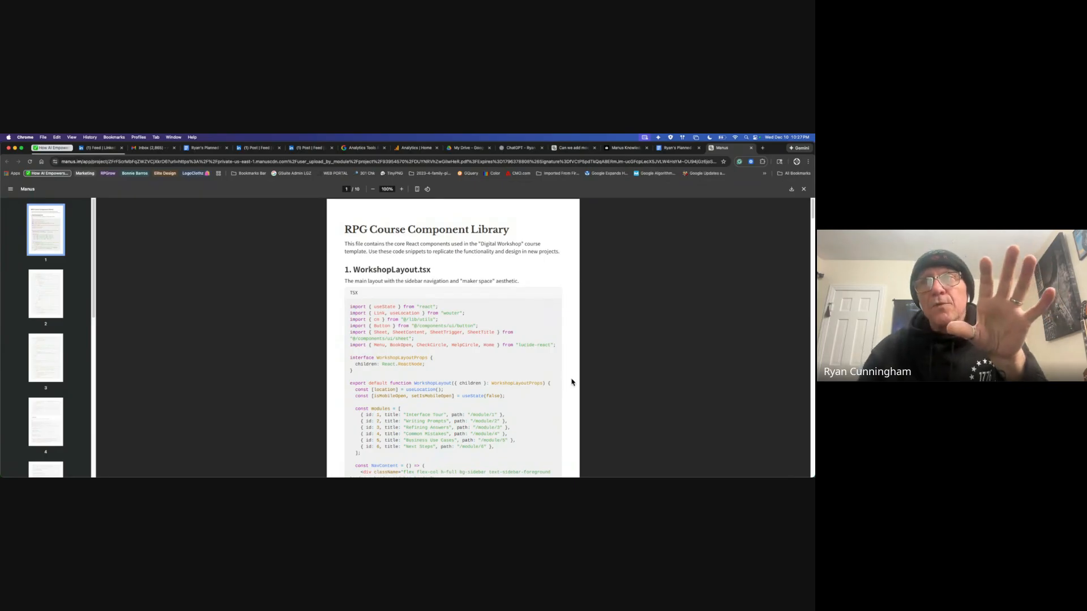
scroll(572, 382, "down", 1)
scroll(572, 381, "down", 3)
left_click(60, 288)
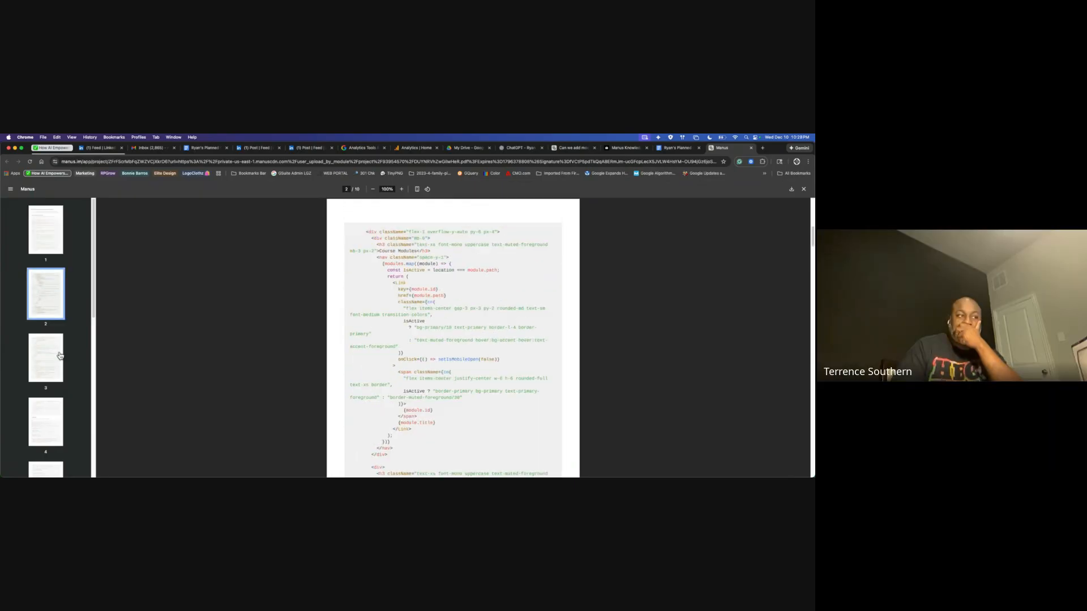
left_click(51, 360)
left_click(53, 424)
scroll(56, 435, "down", 1)
scroll(55, 435, "down", 5)
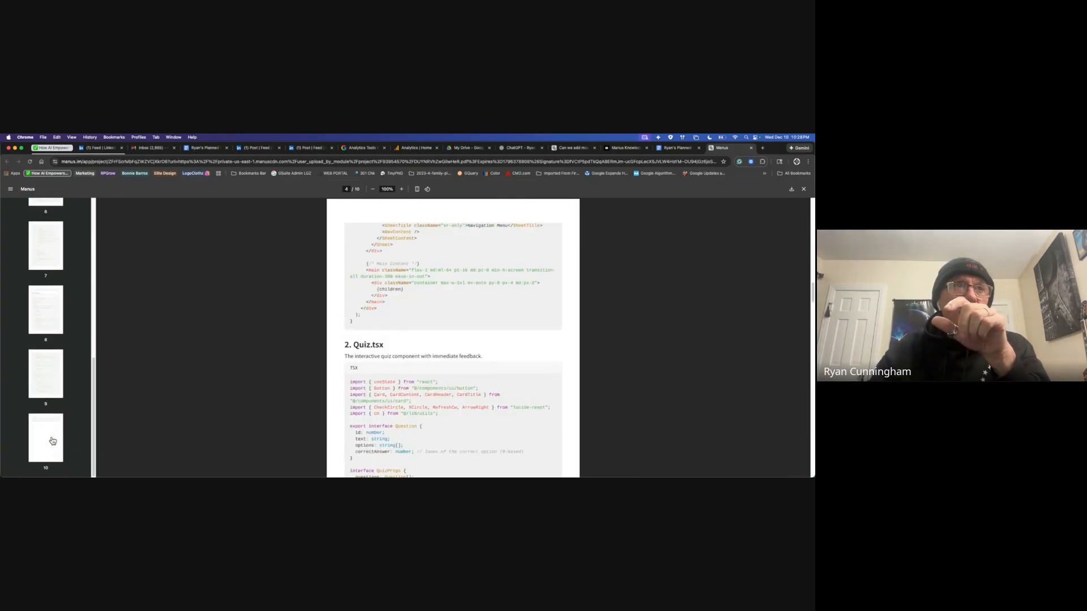
left_click(51, 441)
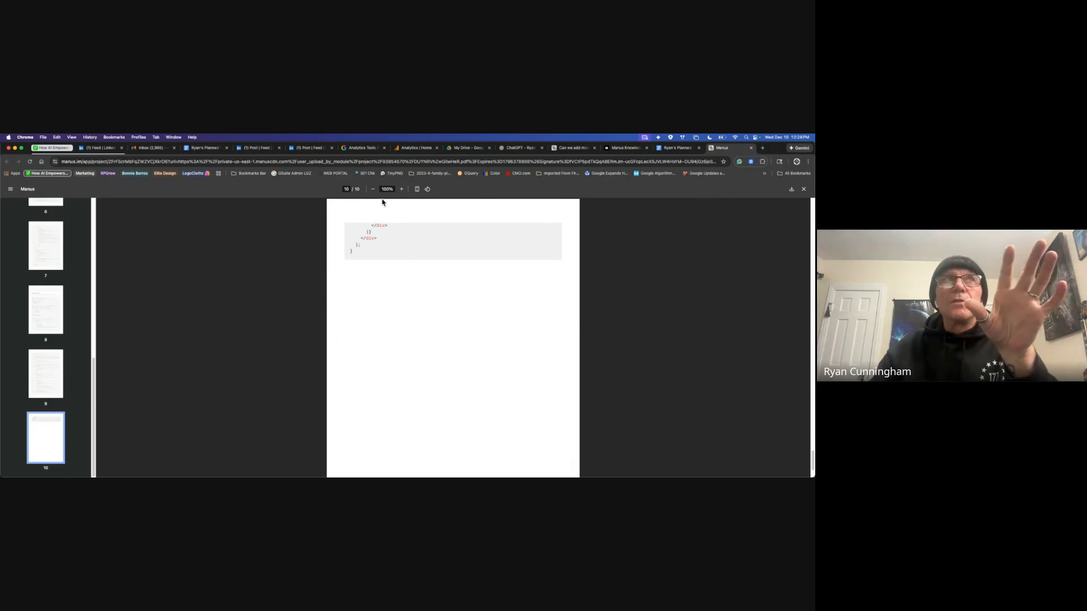
left_click(803, 189)
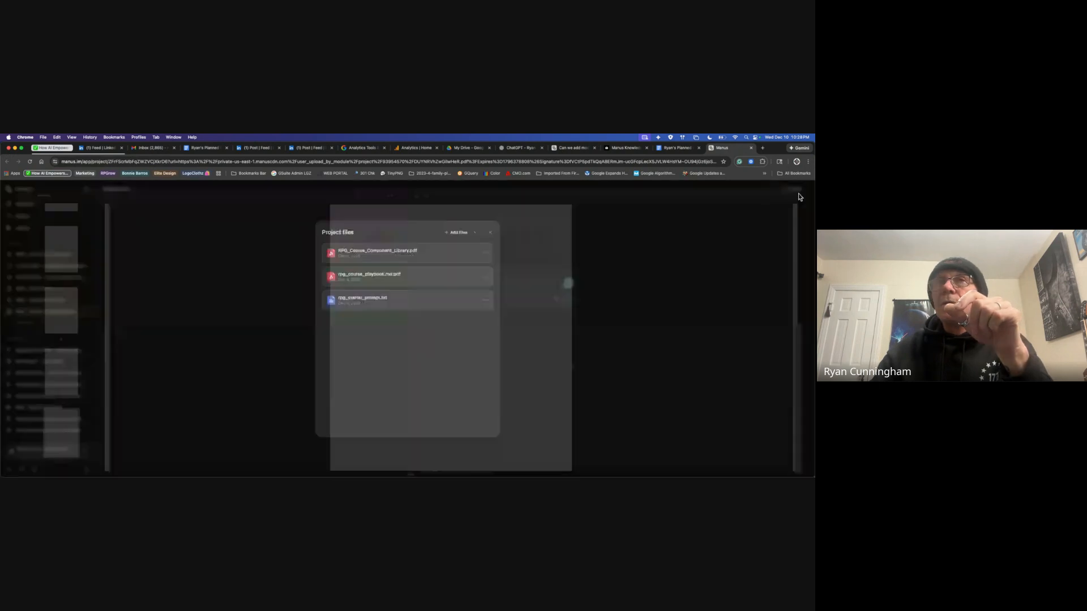
Step: Read through rpg_course_playbook.md.pdf, then close it to return to the file list
left_click(423, 275)
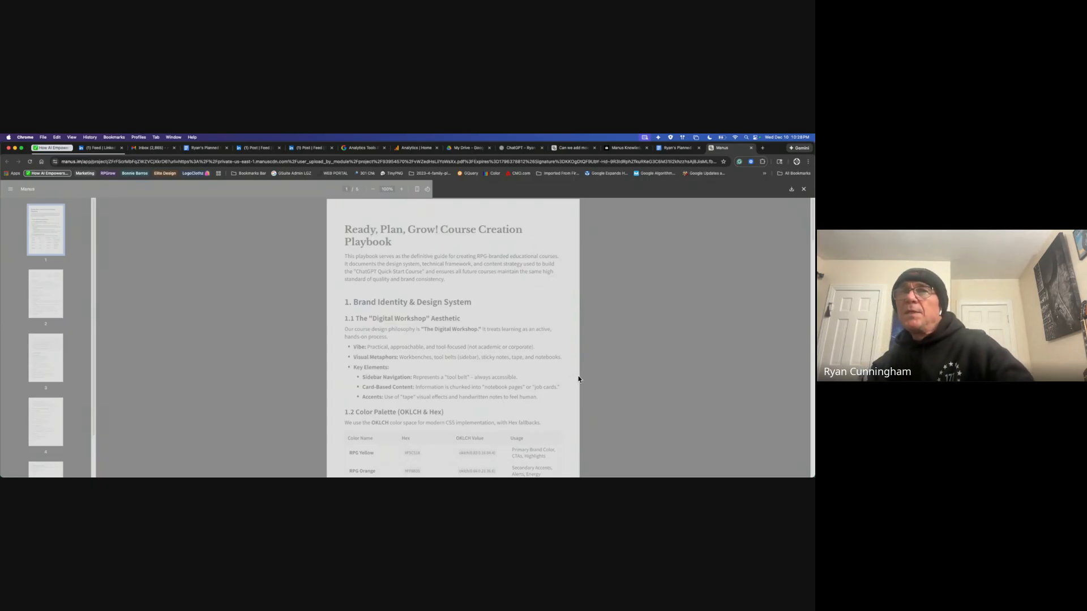
scroll(559, 377, "down", 3)
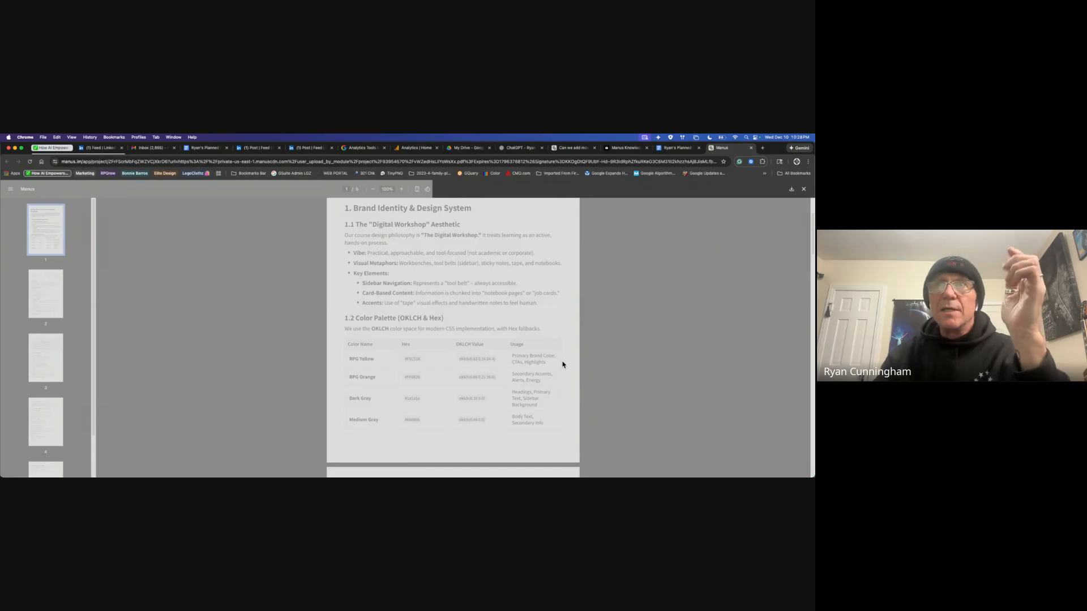
scroll(563, 364, "down", 4)
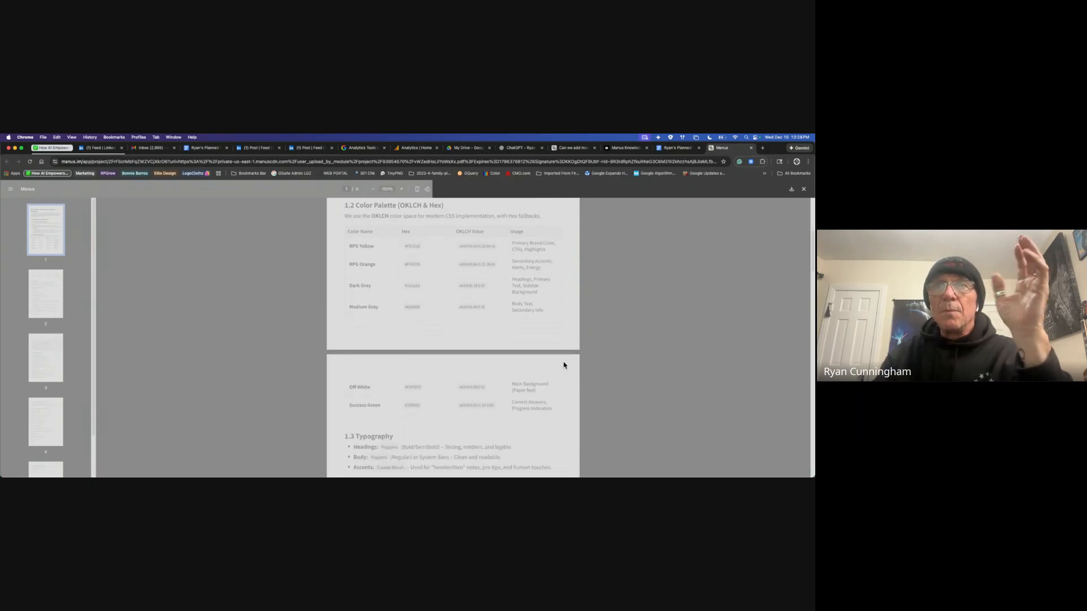
scroll(565, 366, "down", 4)
scroll(564, 367, "down", 2)
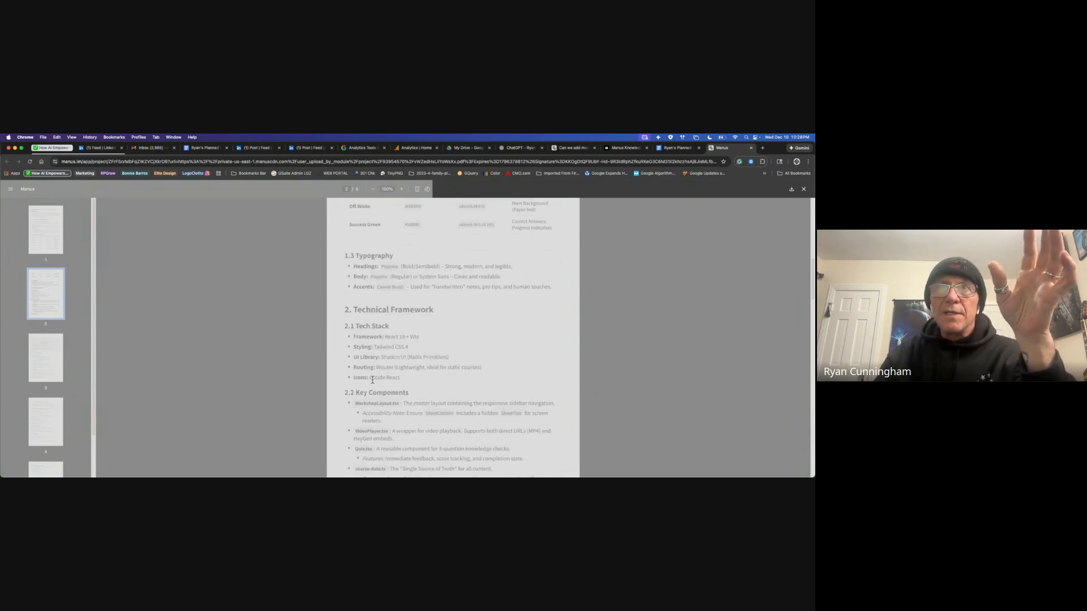
scroll(543, 373, "down", 3)
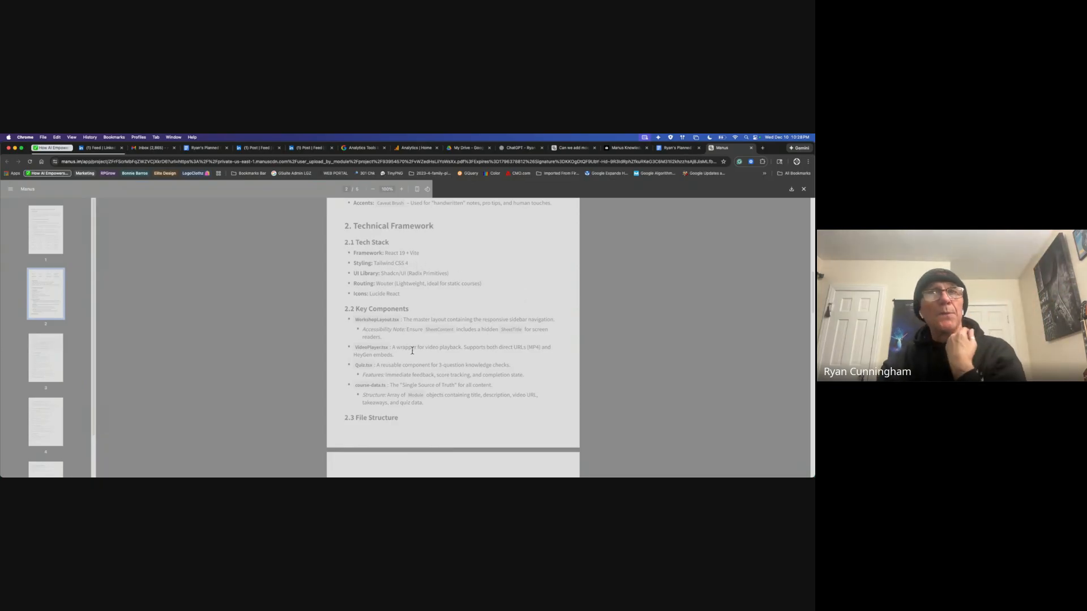
scroll(541, 398, "down", 15)
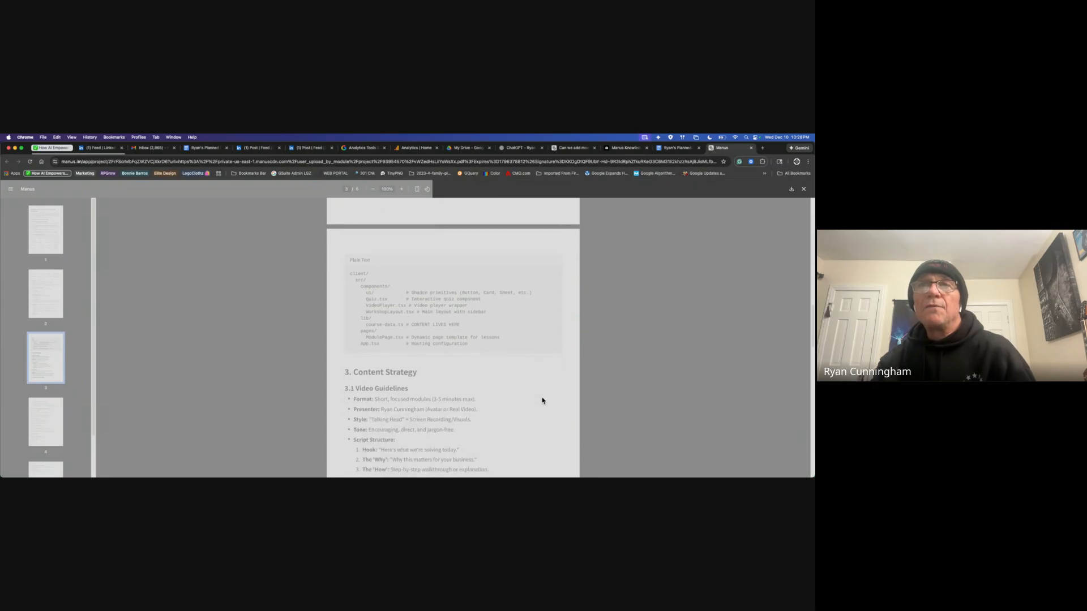
scroll(542, 400, "down", 10)
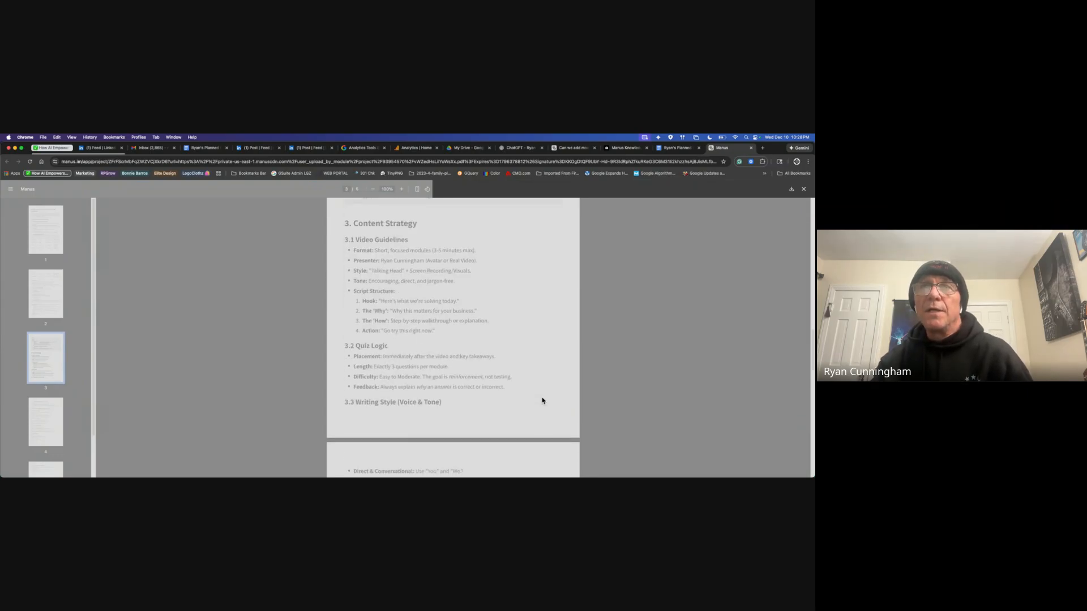
scroll(542, 400, "down", 5)
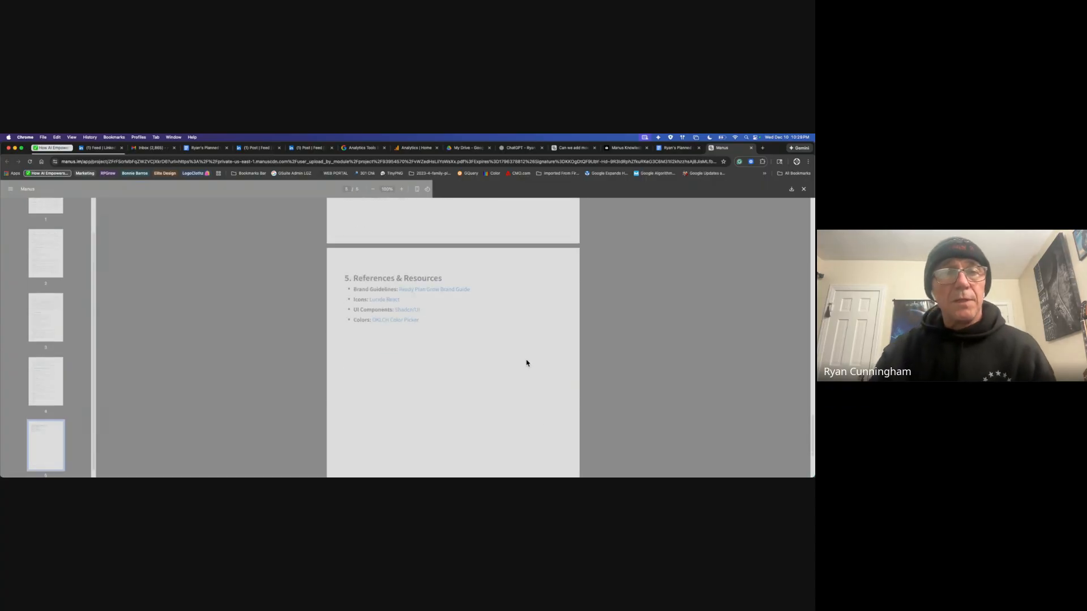
scroll(510, 354, "up", 20)
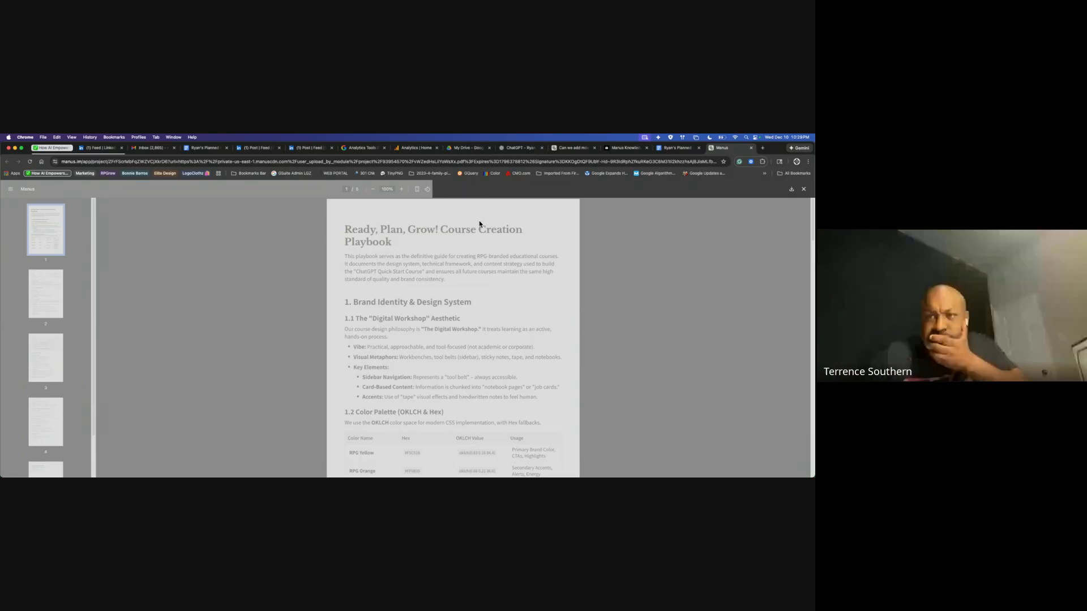
left_click(804, 189)
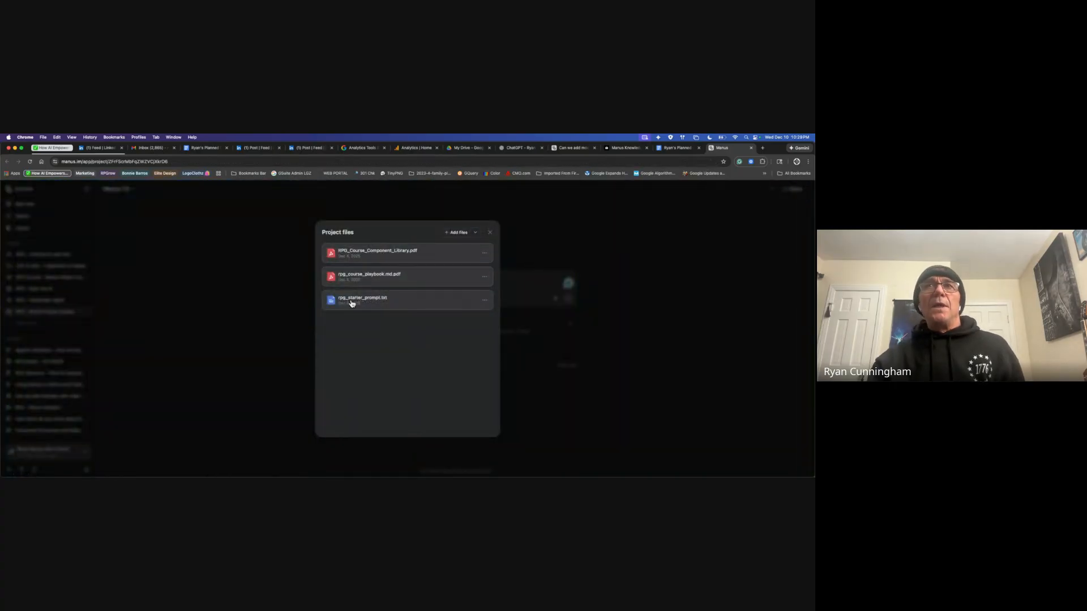
left_click(403, 302)
left_click(450, 357)
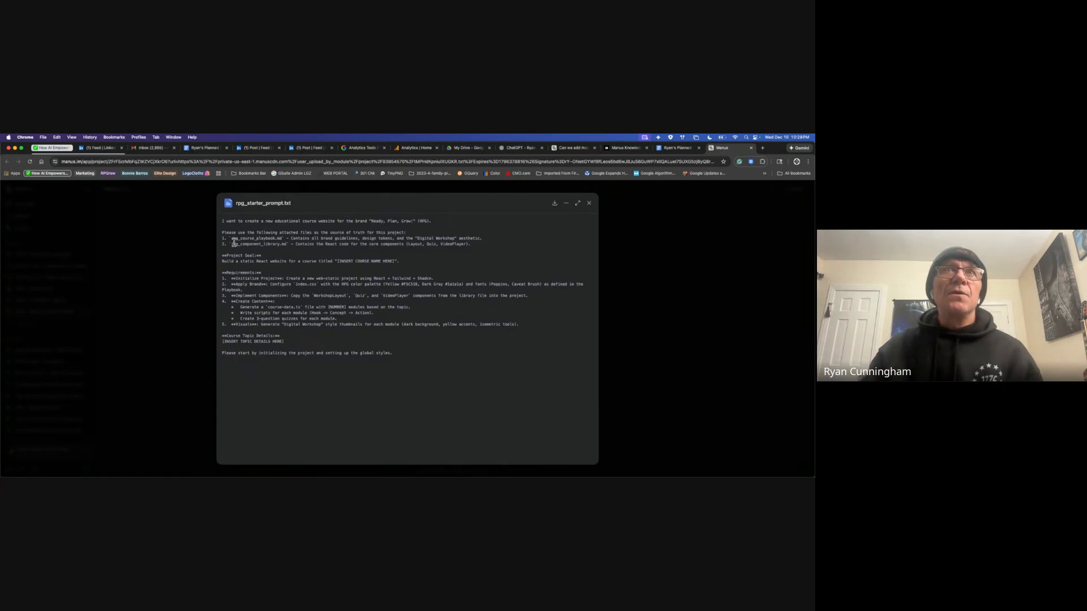
left_click_drag(231, 237, 293, 245)
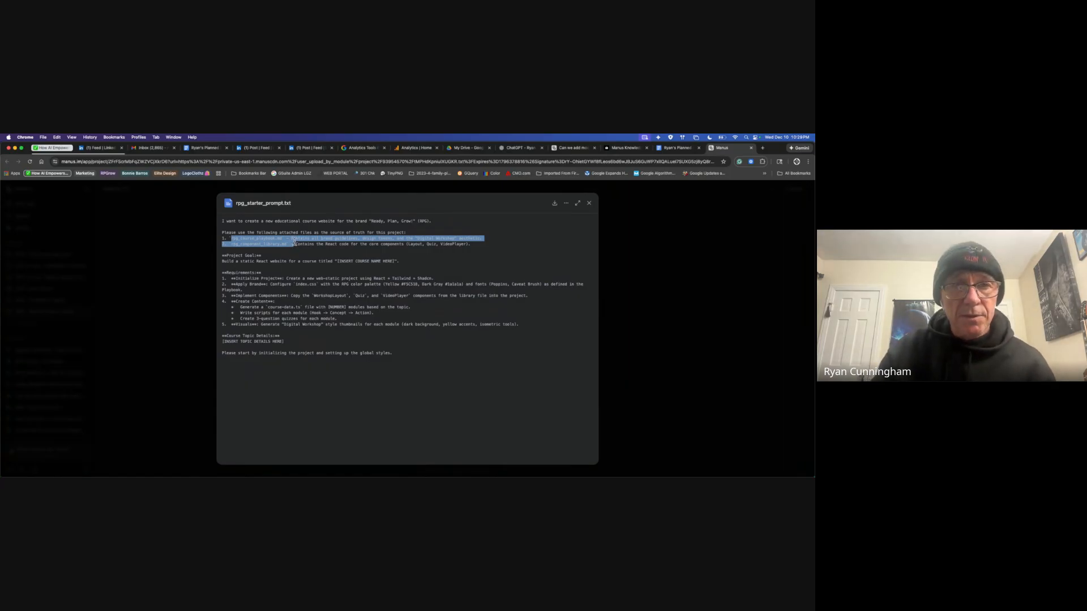
left_click(308, 273)
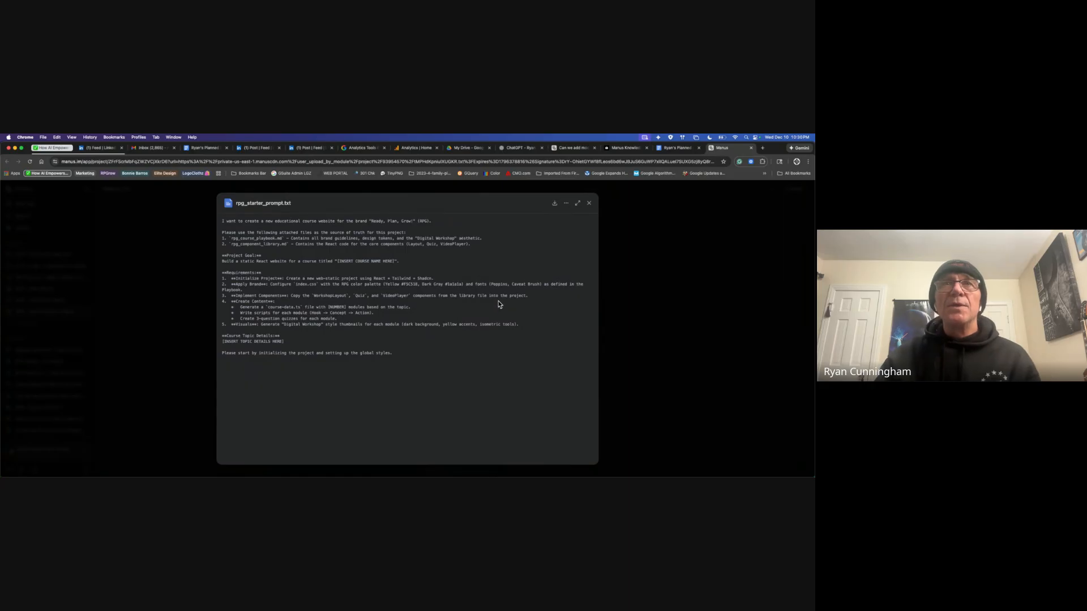
left_click(589, 204)
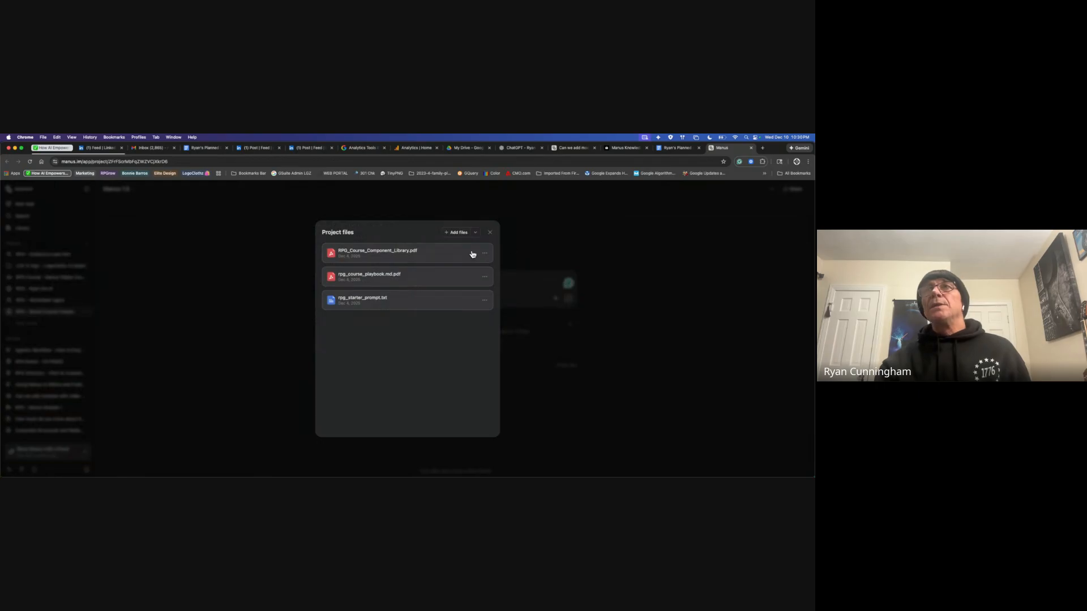
Step: Open the 'What is Manus? (Action Engine vs. Chatbot)' lesson on the Manus Knowledge site
left_click(492, 235)
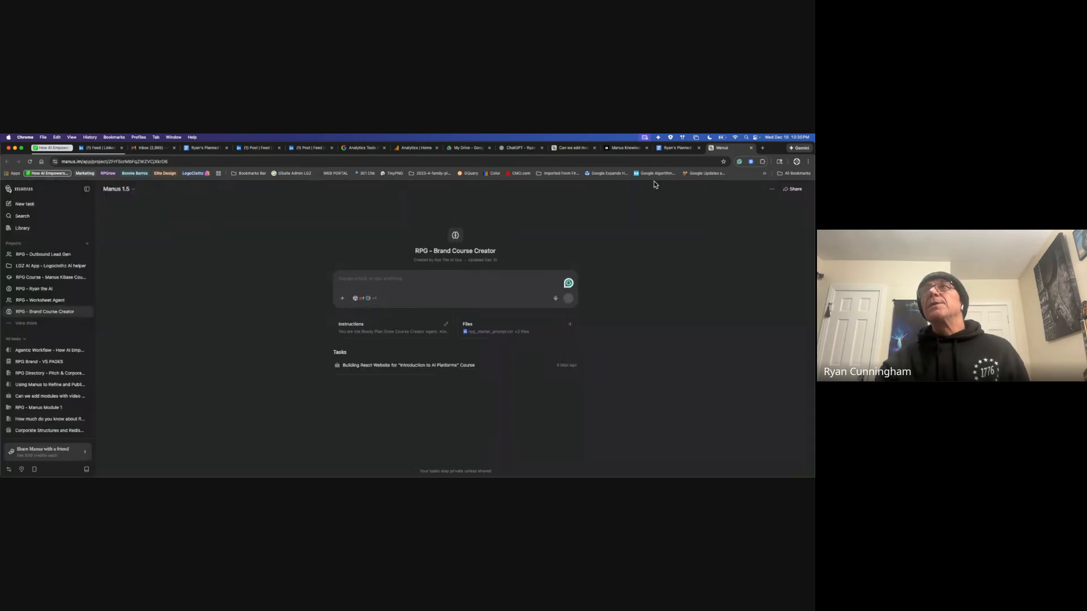
left_click(624, 148)
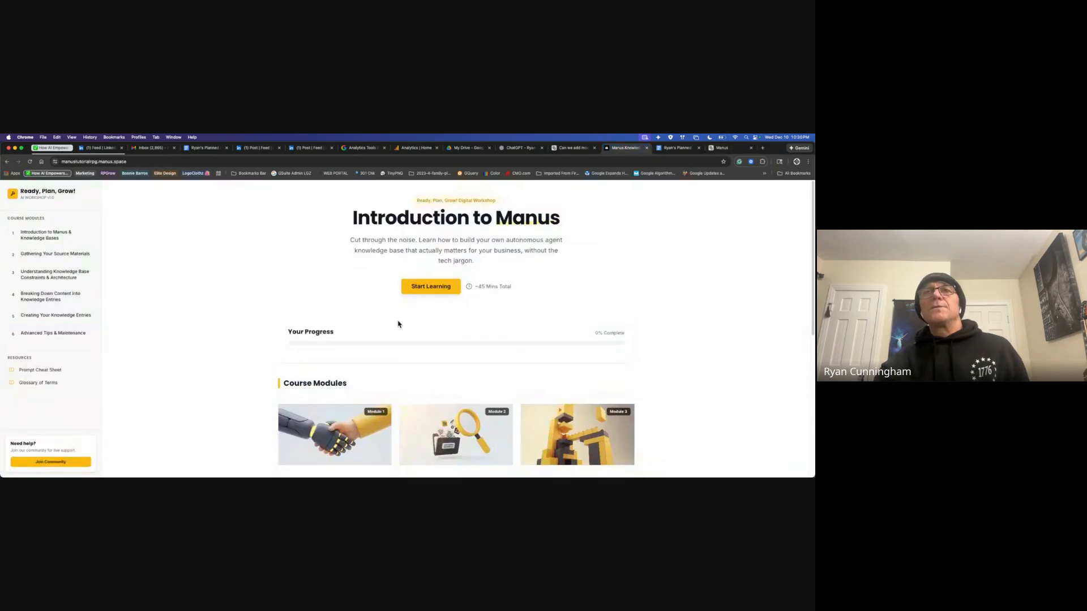
left_click(371, 421)
scroll(484, 386, "down", 3)
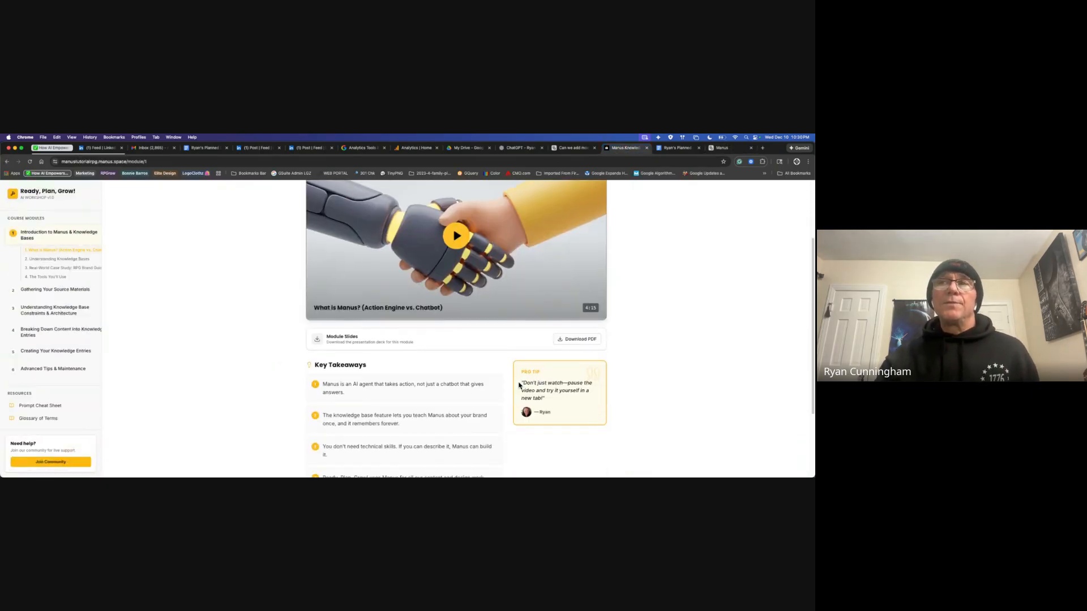
Step: Download the Module 1 slides PDF, read all 16 pages, then close it
left_click(593, 341)
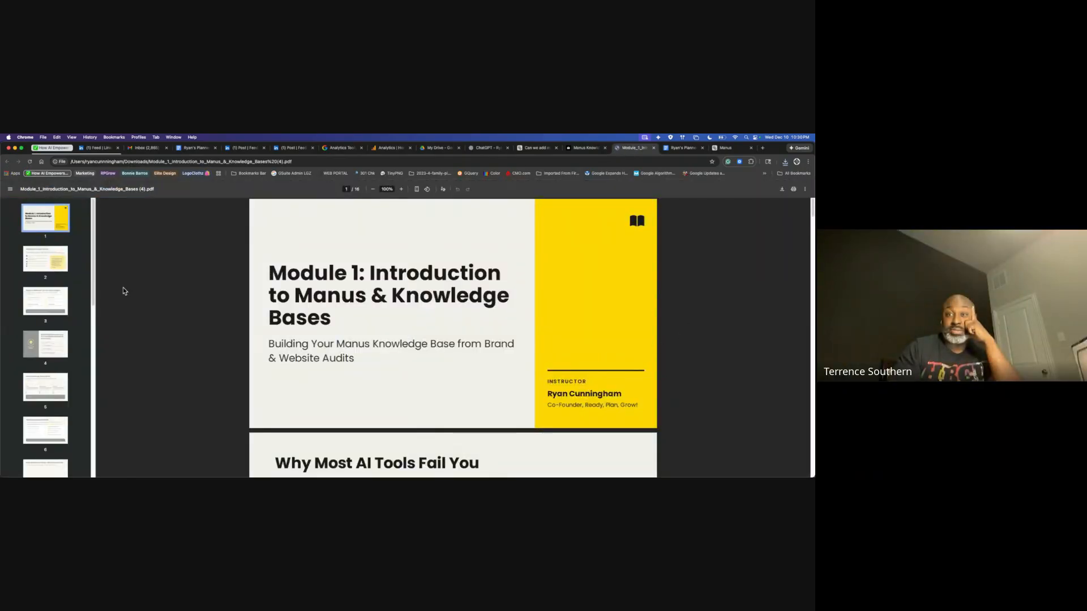
scroll(589, 367, "down", 3)
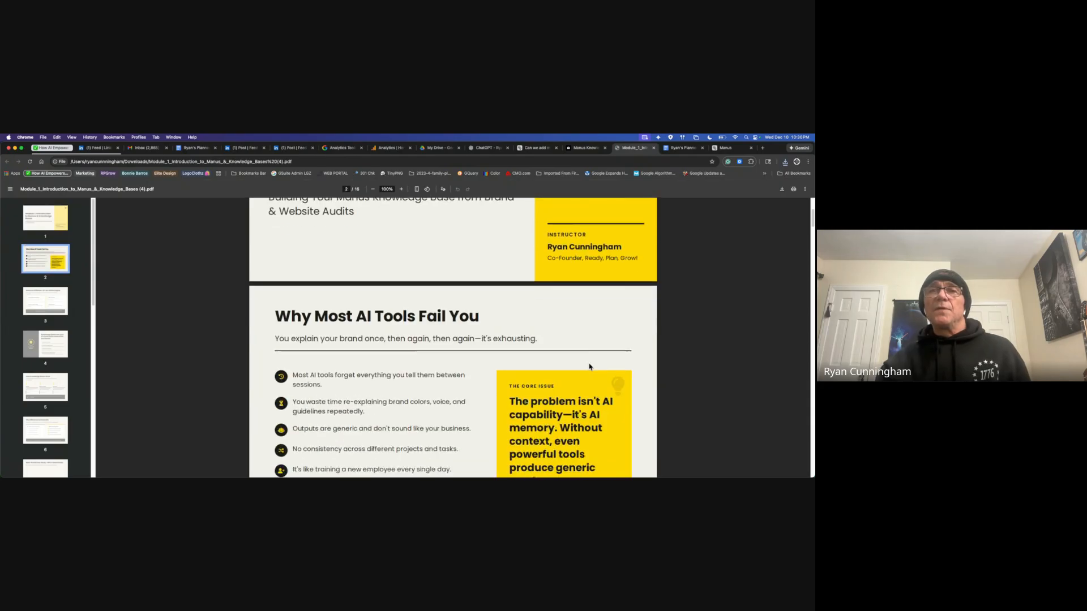
scroll(589, 367, "down", 2)
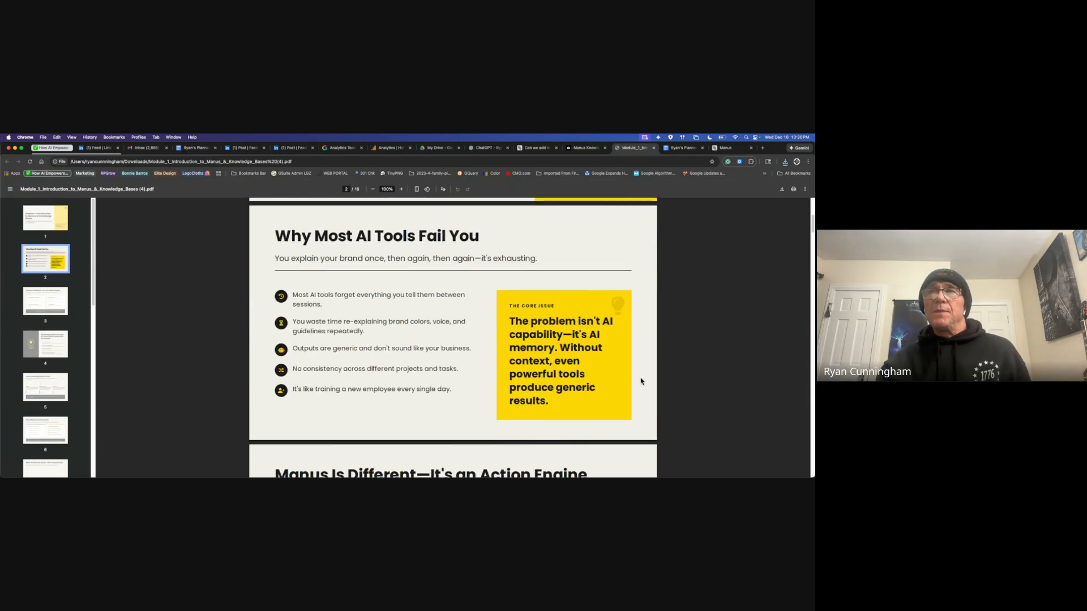
scroll(658, 383, "down", 4)
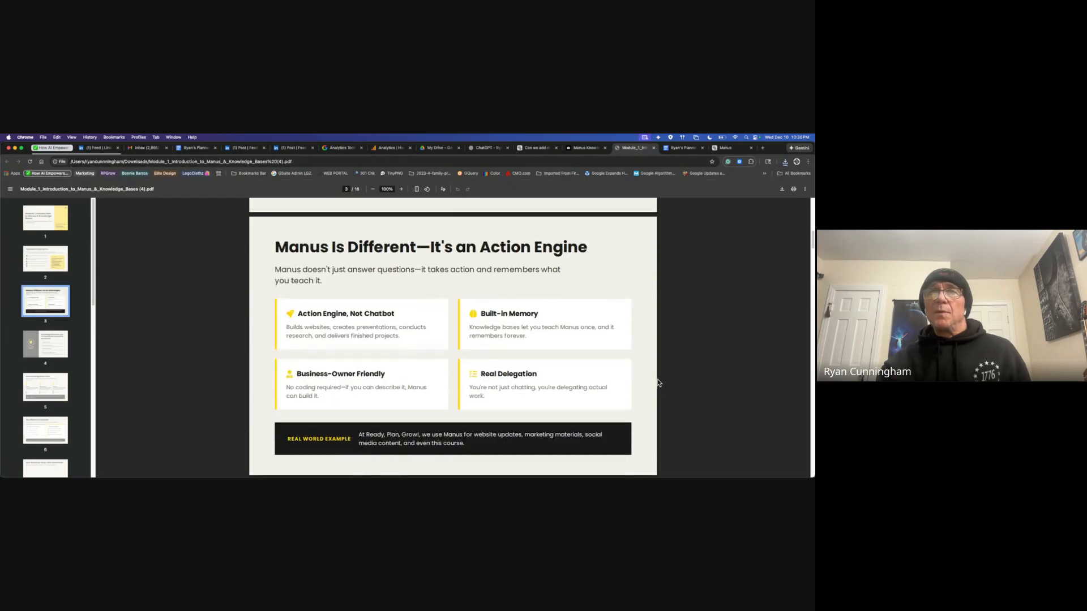
scroll(644, 358, "down", 4)
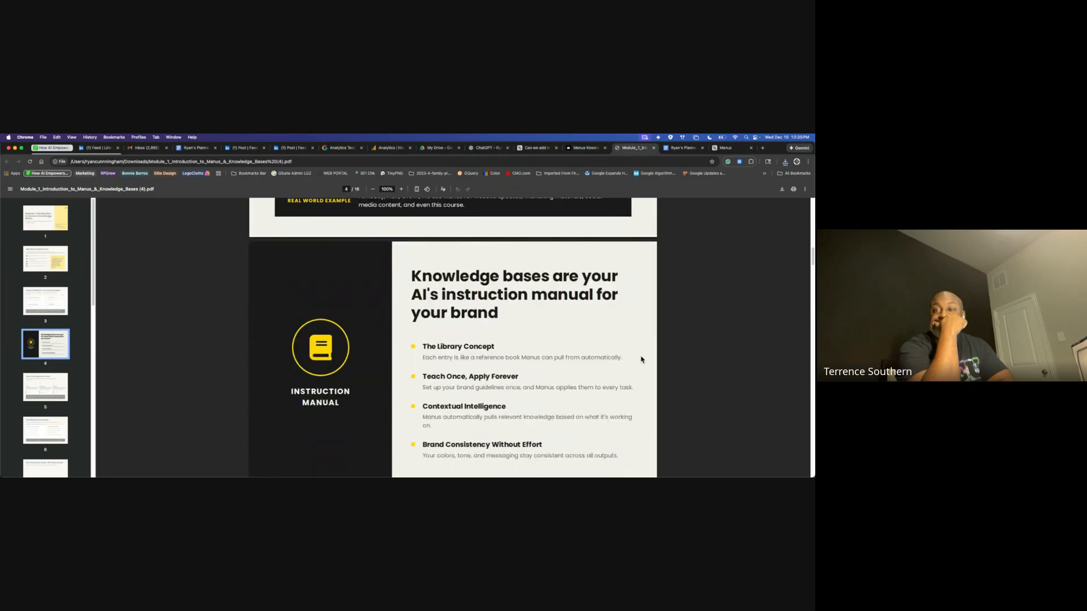
scroll(642, 360, "down", 20)
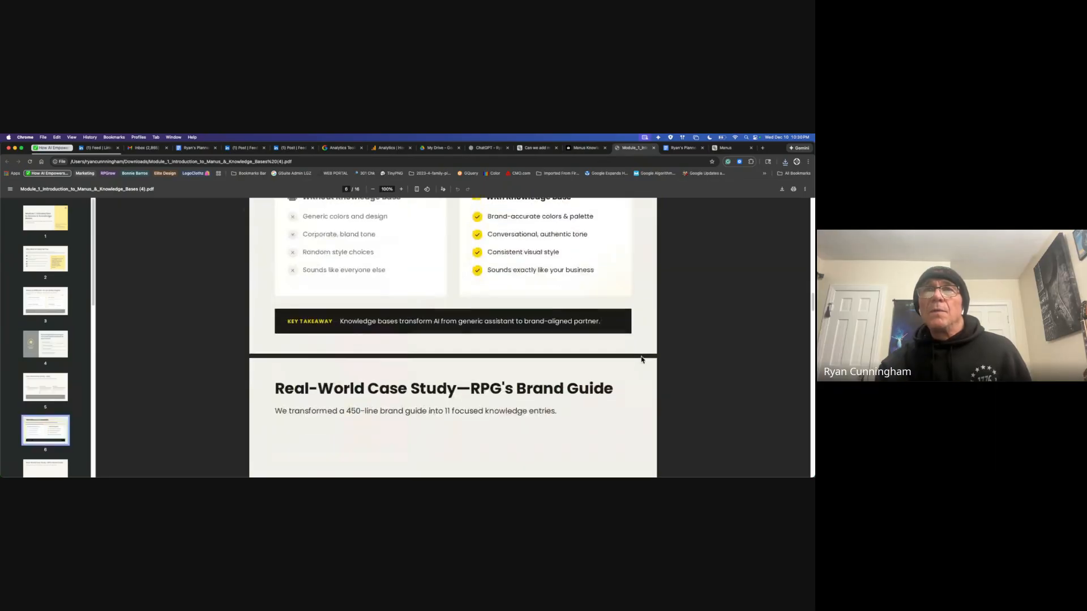
scroll(642, 360, "up", 5)
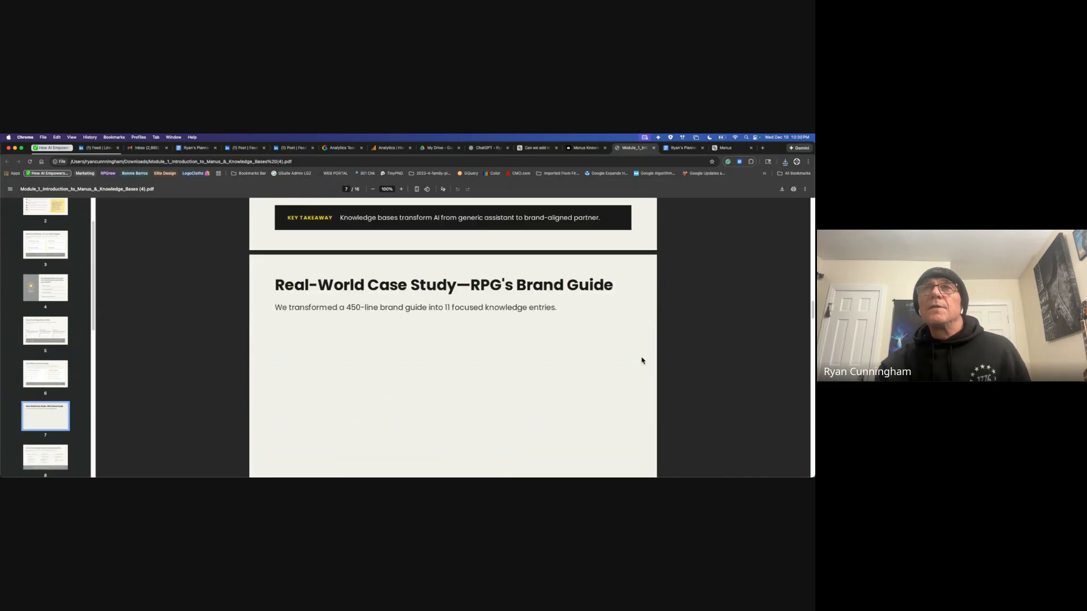
scroll(621, 368, "down", 6)
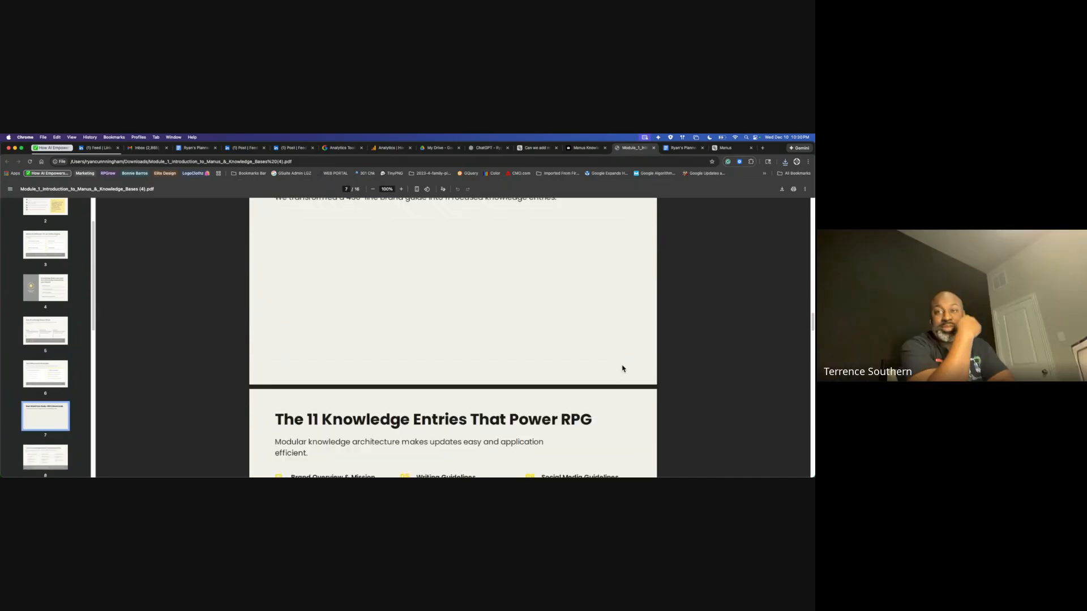
scroll(622, 368, "down", 10)
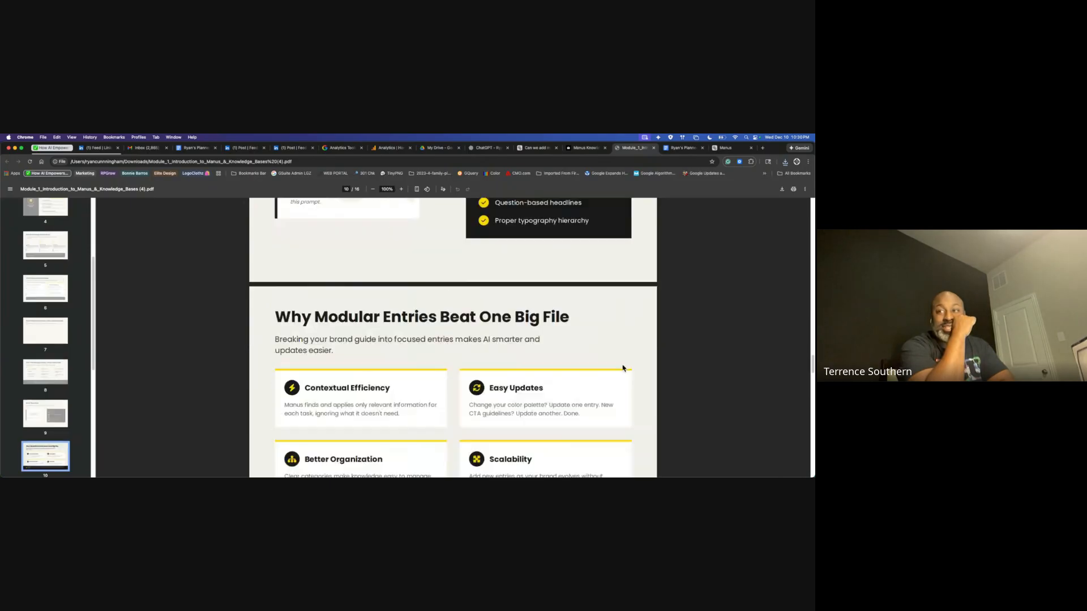
scroll(623, 368, "down", 8)
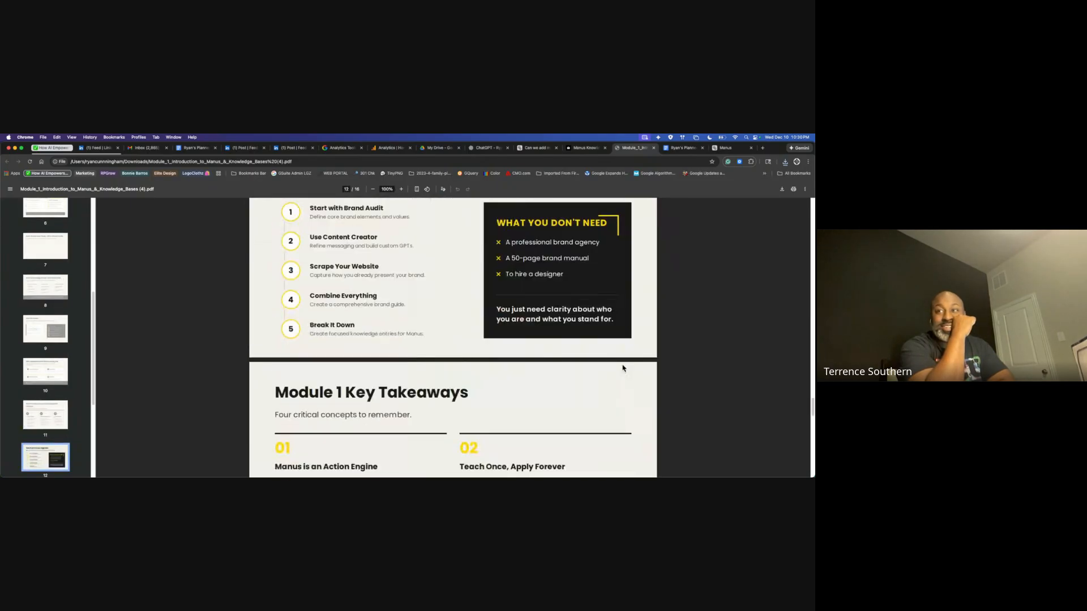
scroll(623, 367, "down", 2)
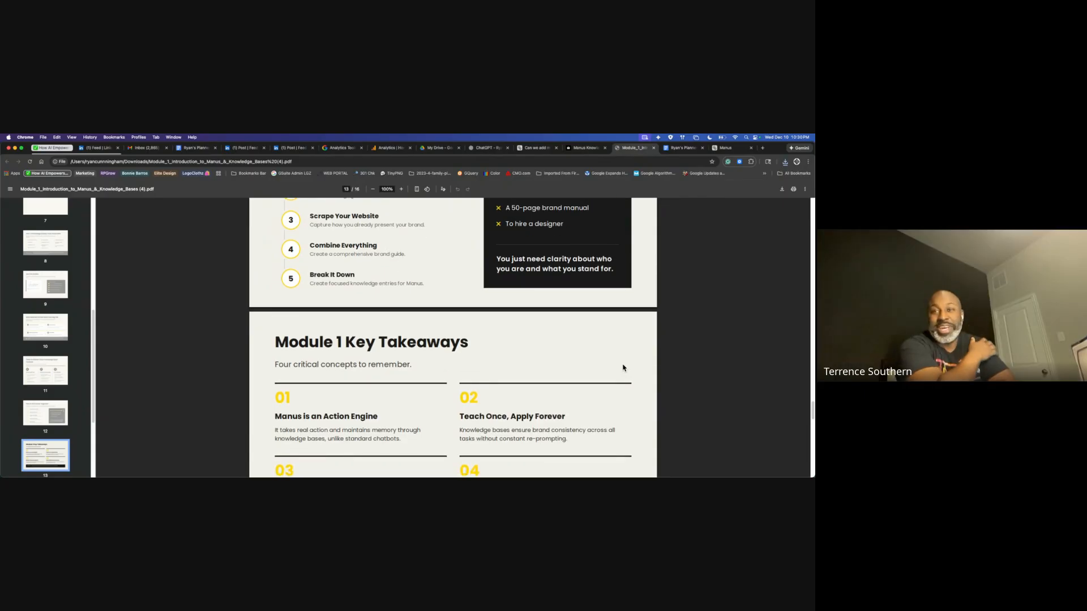
scroll(622, 366, "down", 10)
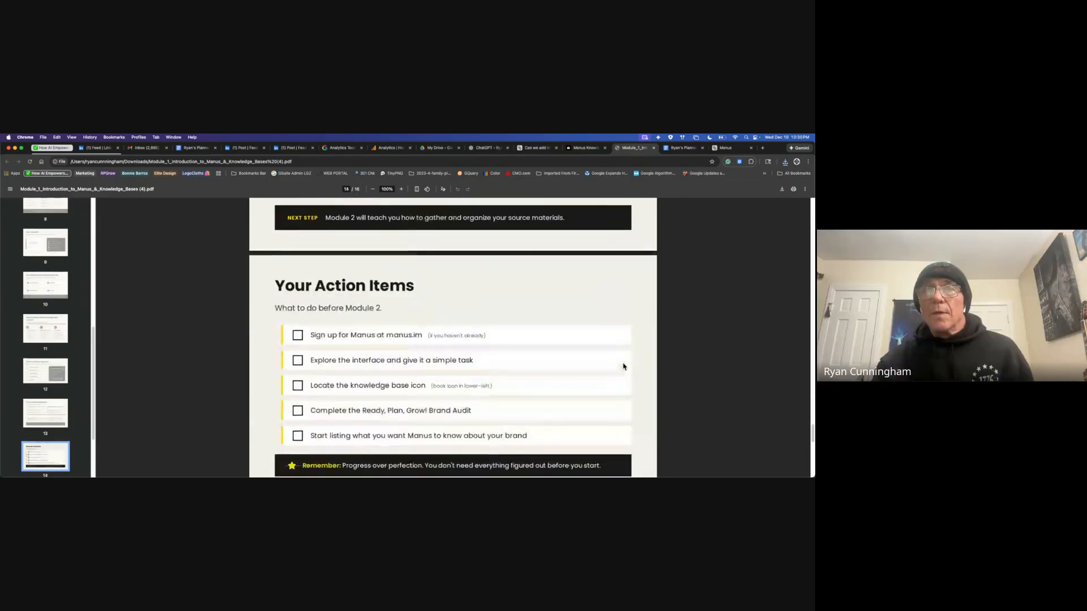
scroll(623, 367, "down", 8)
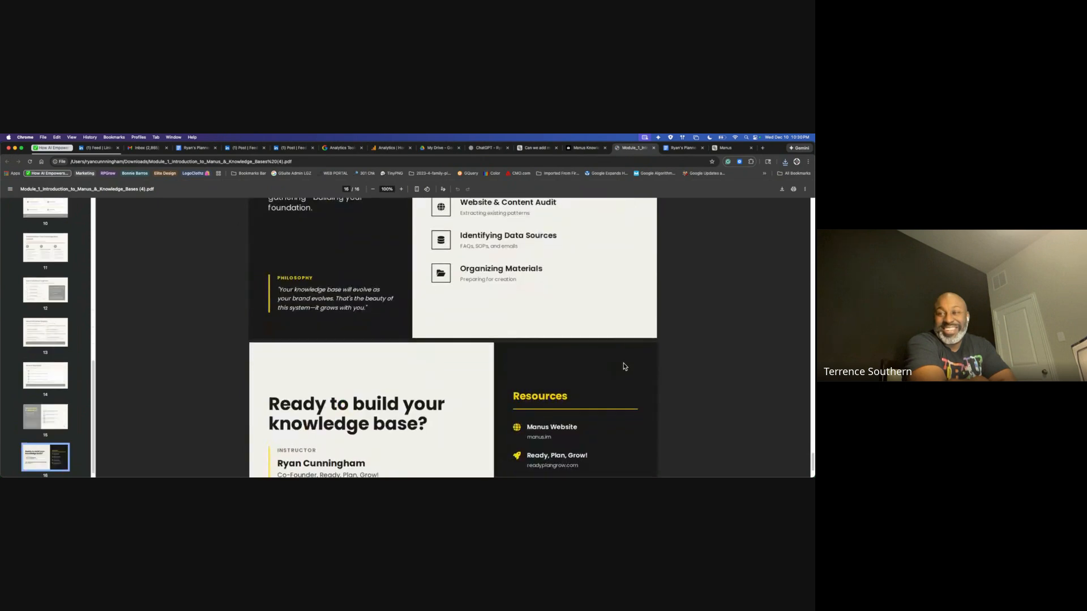
left_click(654, 148)
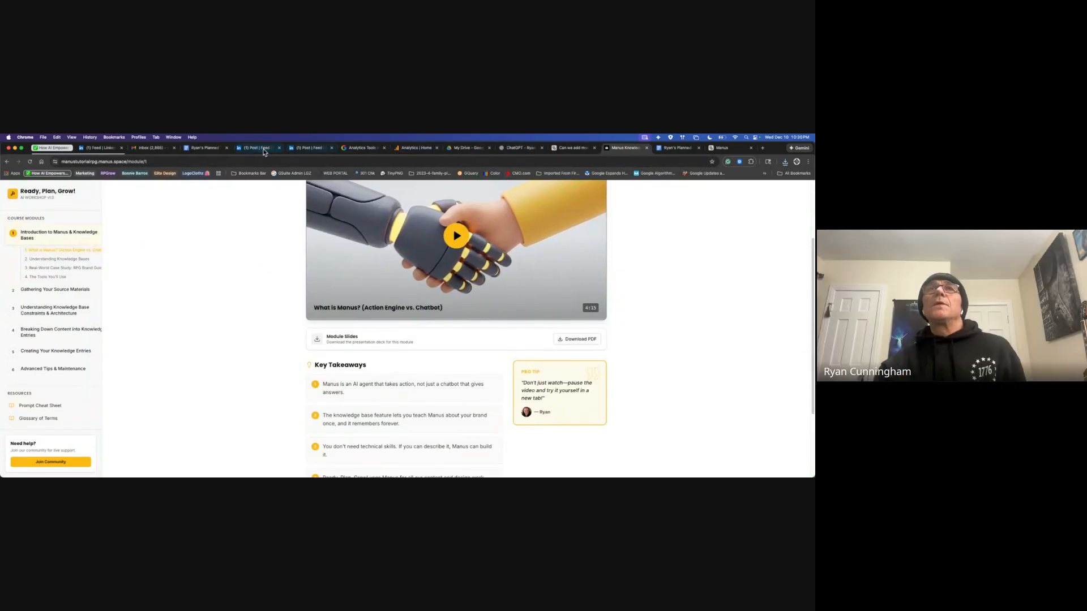
Step: Return to the RPG - Brand Course Creator project and expand the full Projects list
left_click(730, 147)
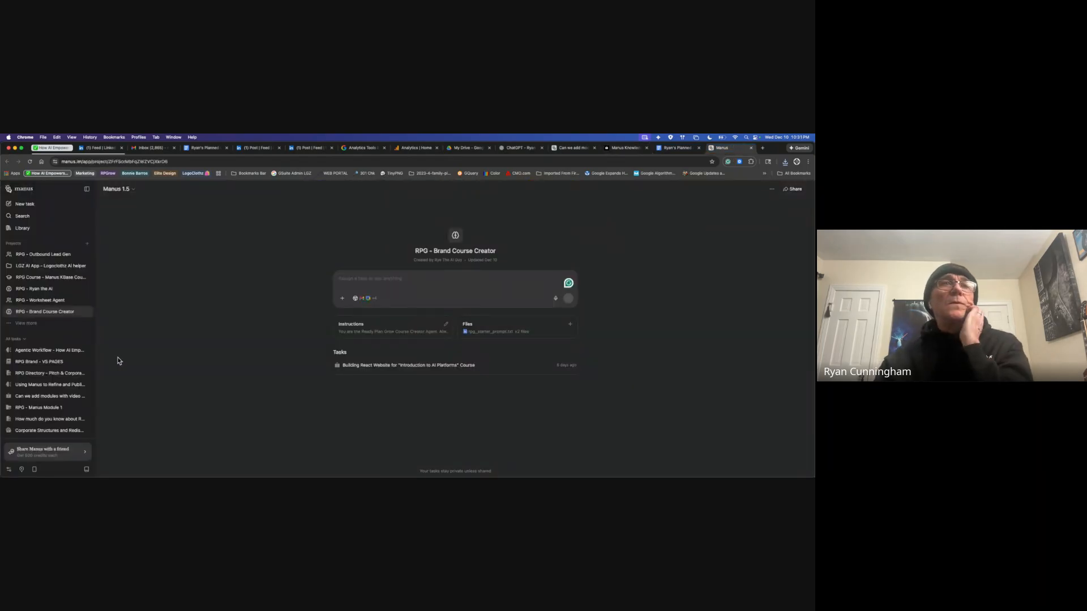
left_click(31, 325)
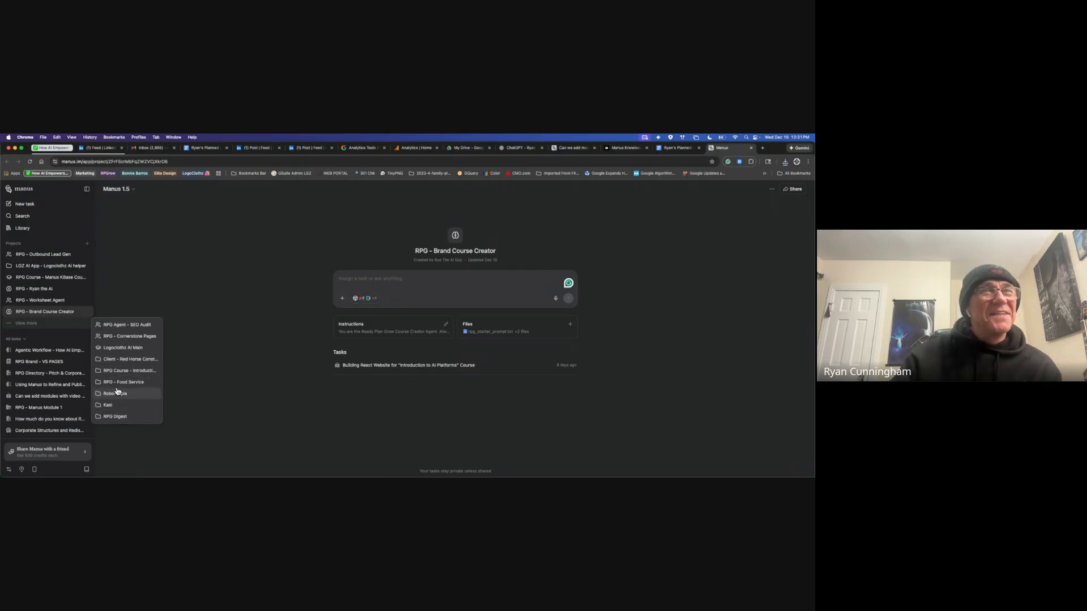
Step: Open the 'RPG Directory - Pitch & Corp…' task to preview its 207-program directory site
left_click(54, 373)
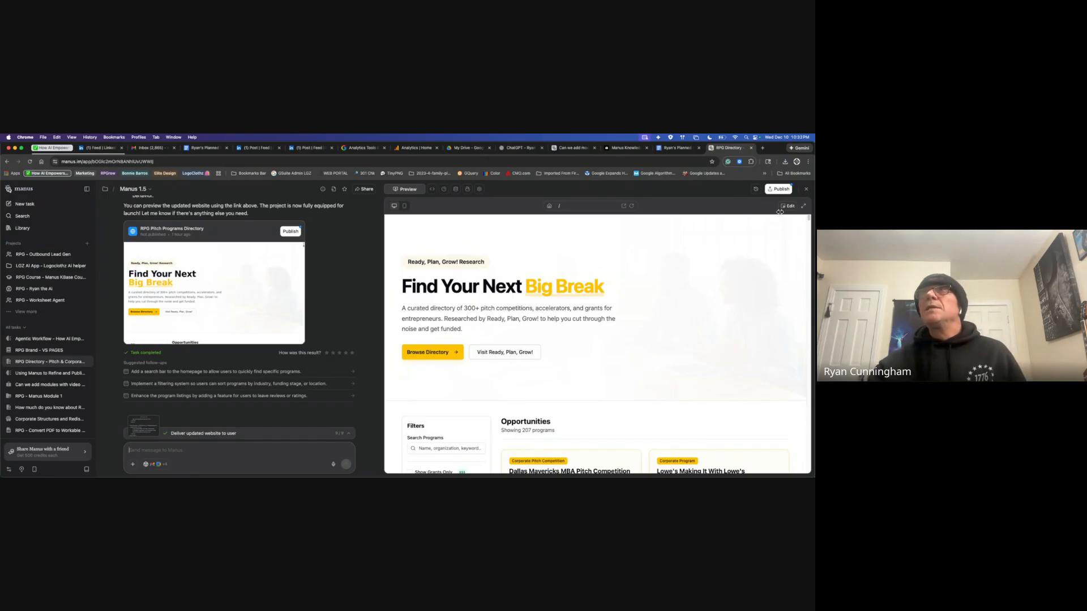
Step: Open the published directory live at research.readyplangrow.com from the Publish options
left_click(780, 189)
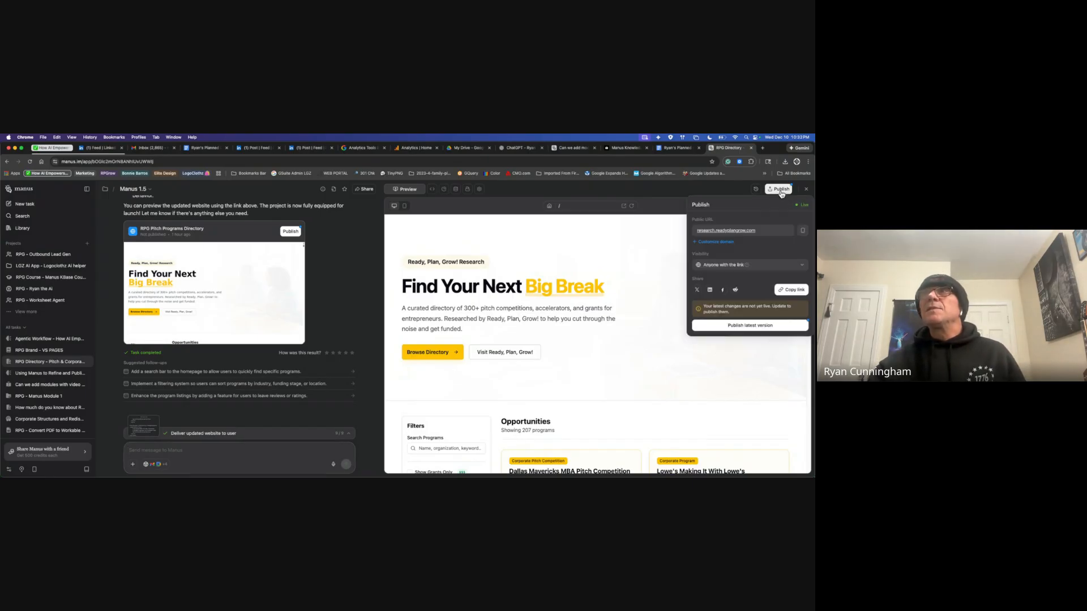
left_click(742, 231)
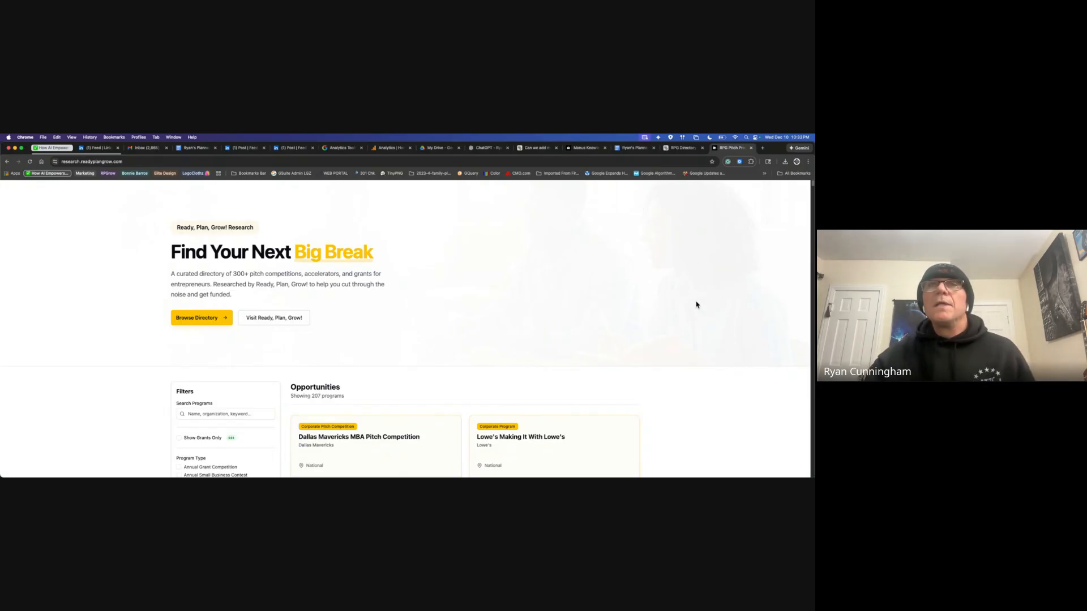
Step: Zoom the directory page to 125%
scroll(714, 378, "down", 1)
scroll(714, 379, "down", 5)
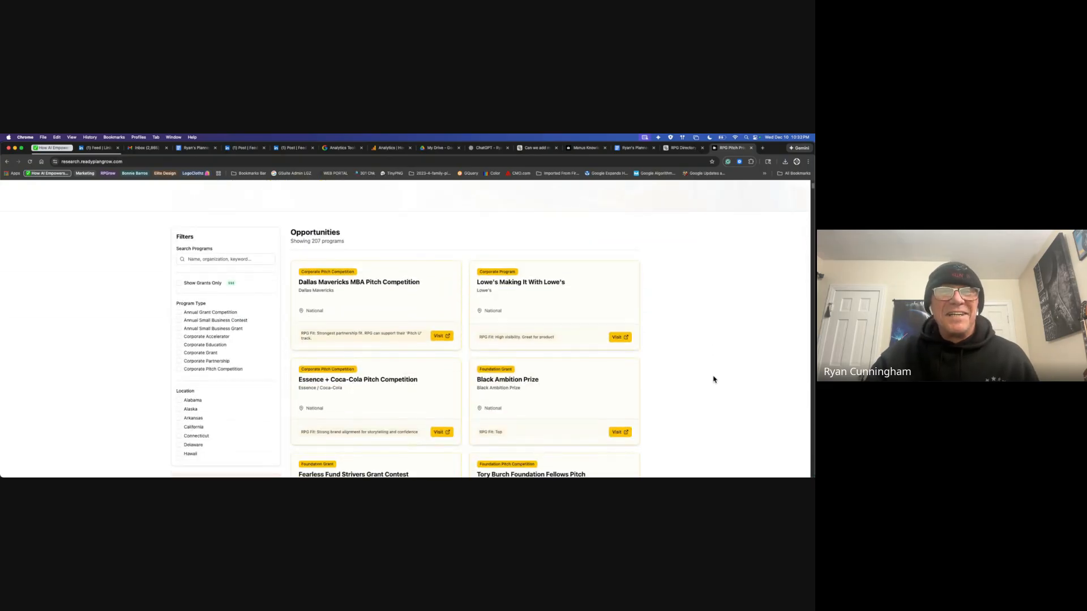
left_click(808, 163)
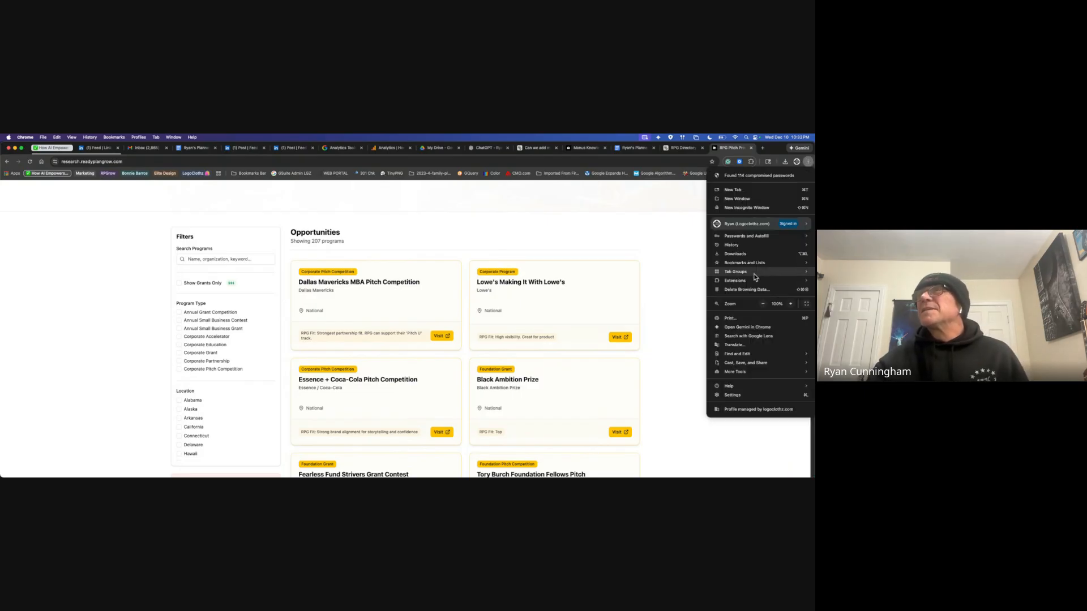
left_click(791, 304)
left_click(791, 305)
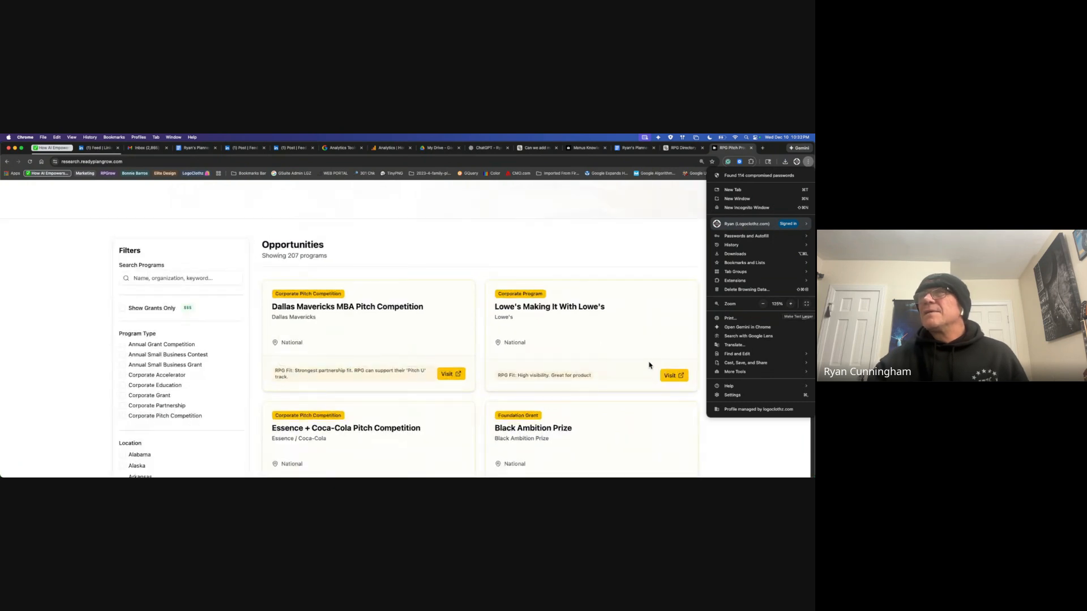
left_click(503, 251)
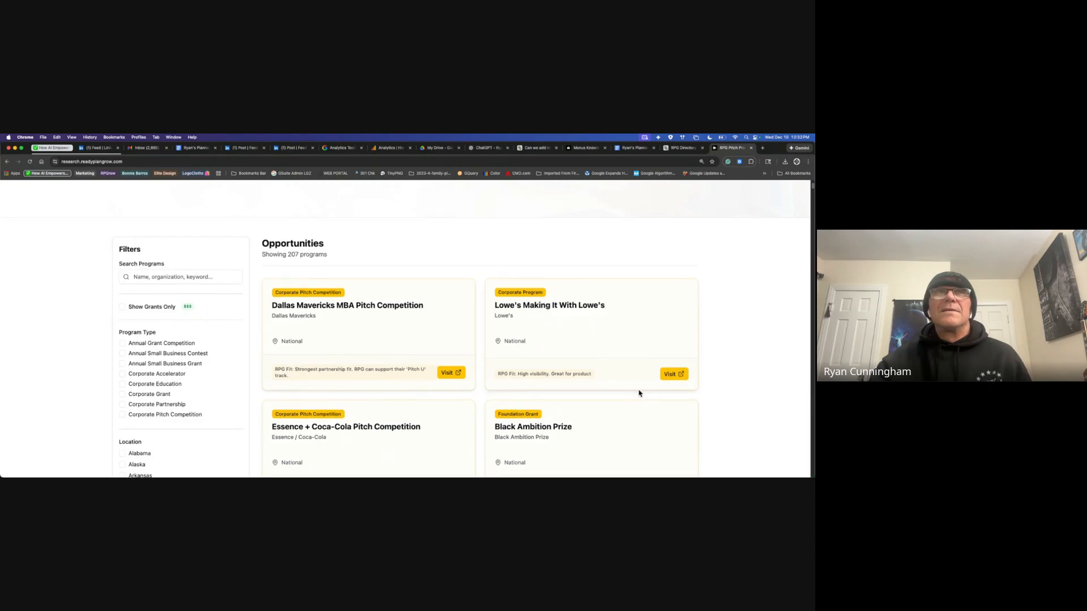
Step: Show grants only and filter the location to Maryland
scroll(396, 340, "down", 2)
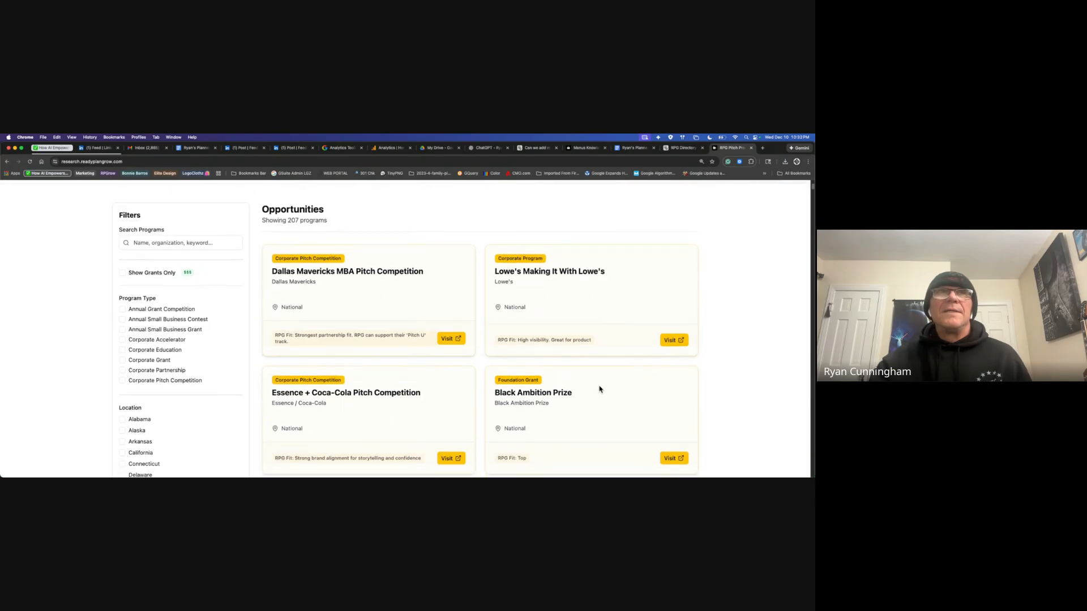
left_click(124, 278)
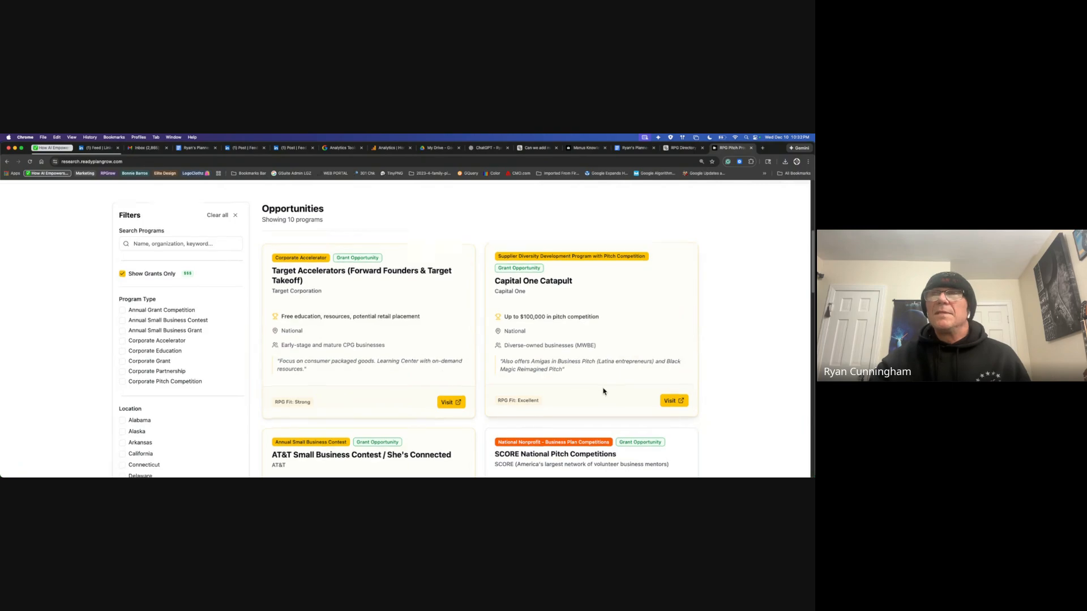
scroll(604, 390, "down", 5)
scroll(604, 390, "down", 8)
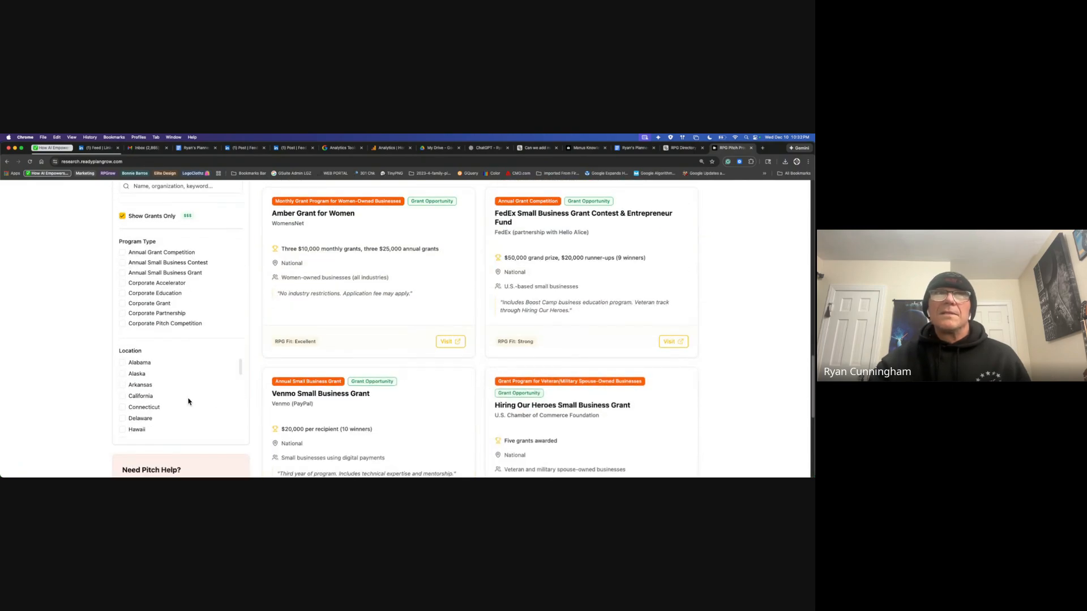
scroll(204, 400, "down", 3)
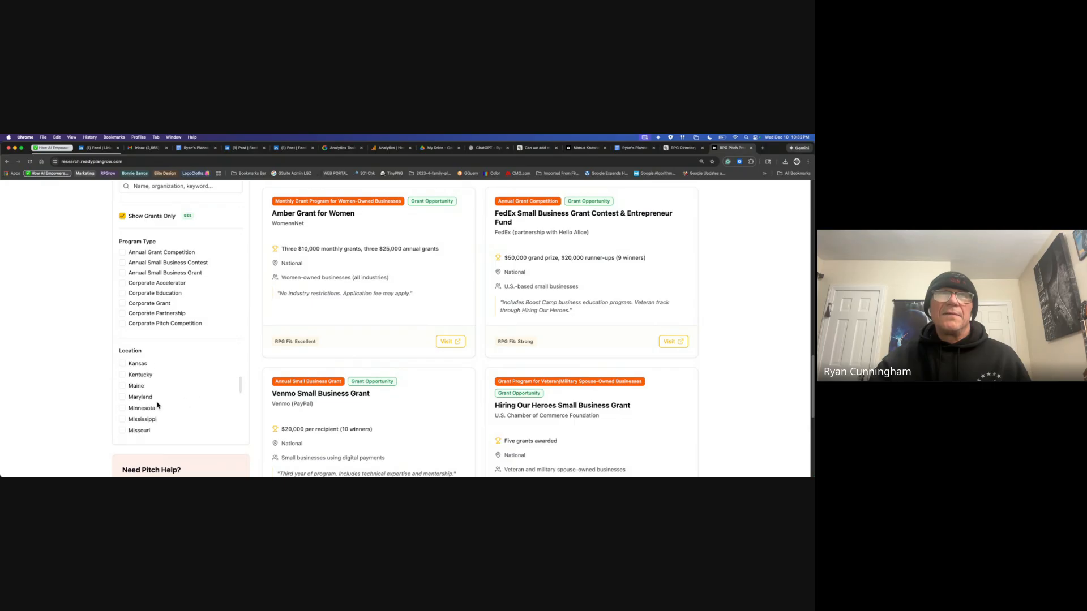
left_click(122, 397)
Step: Add Maine, Kentucky and Kansas and include non-grant programs, listing 20 programs
scroll(287, 324, "up", 5)
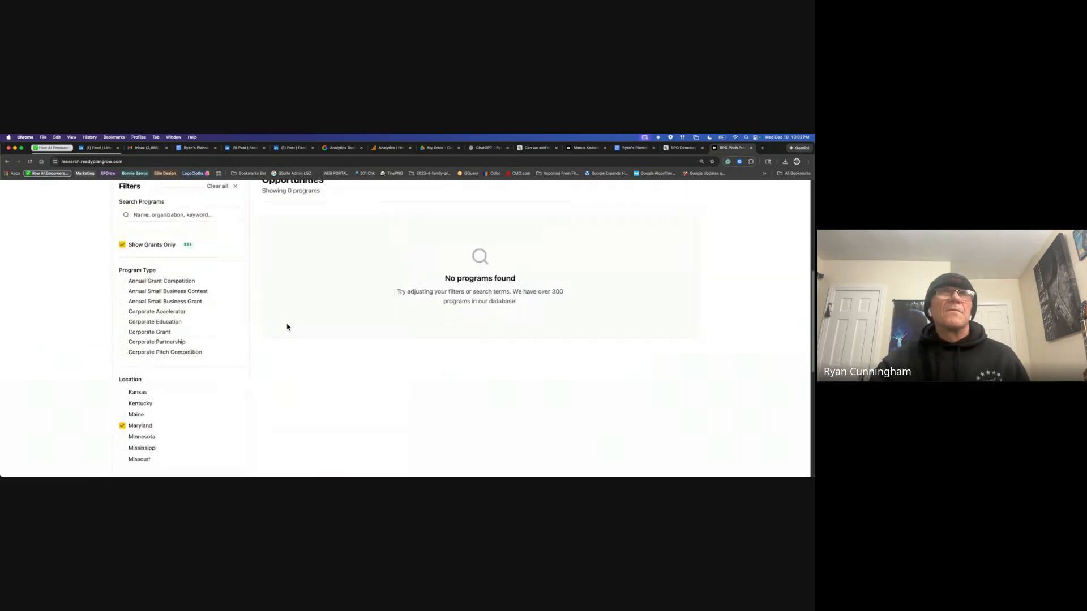
left_click(124, 415)
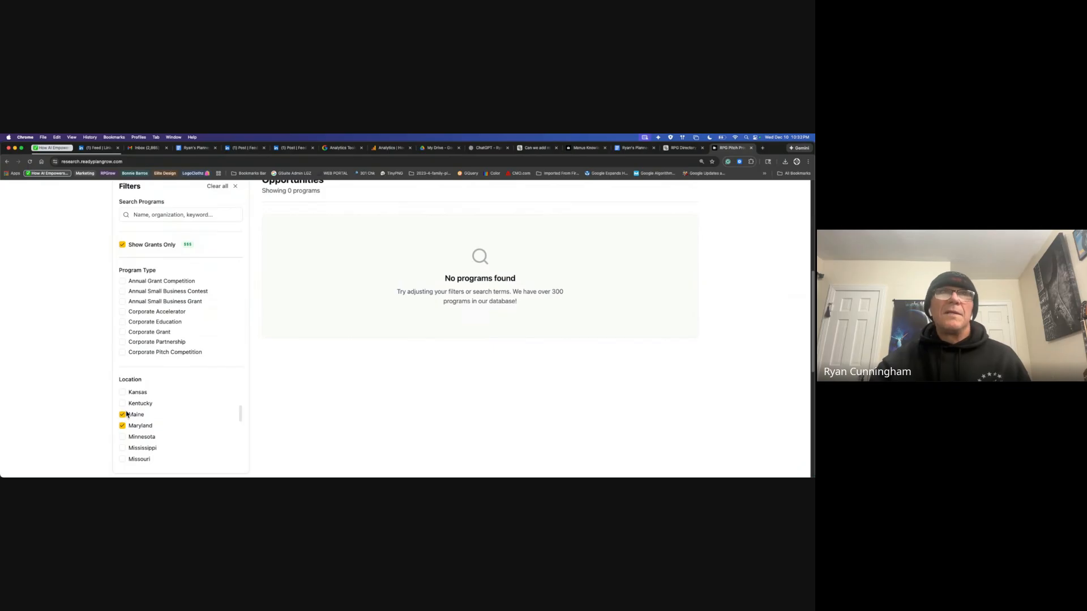
left_click(123, 404)
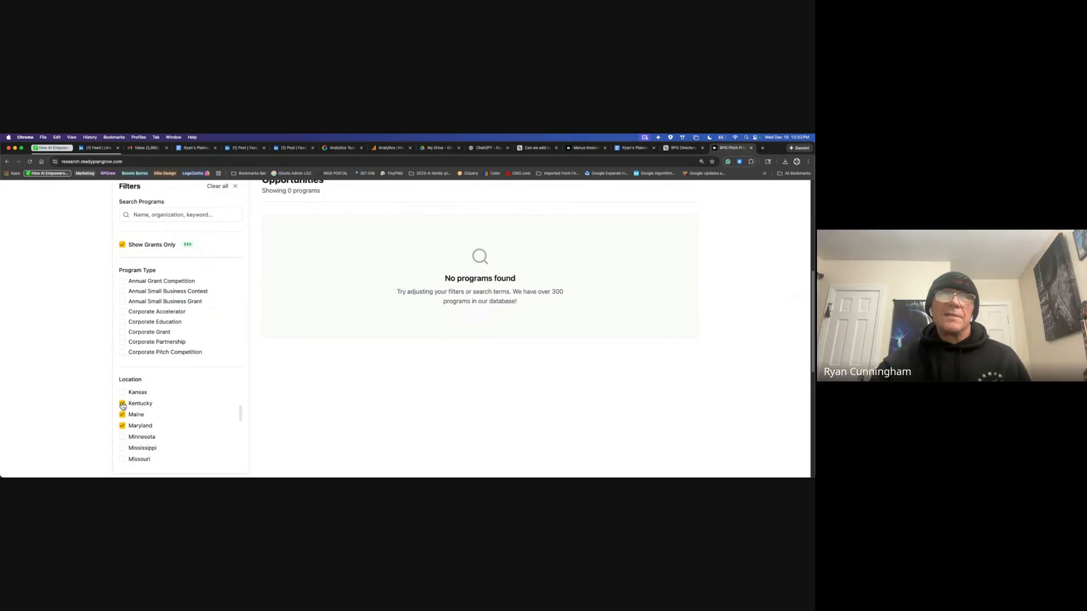
left_click(122, 393)
scroll(181, 351, "up", 1)
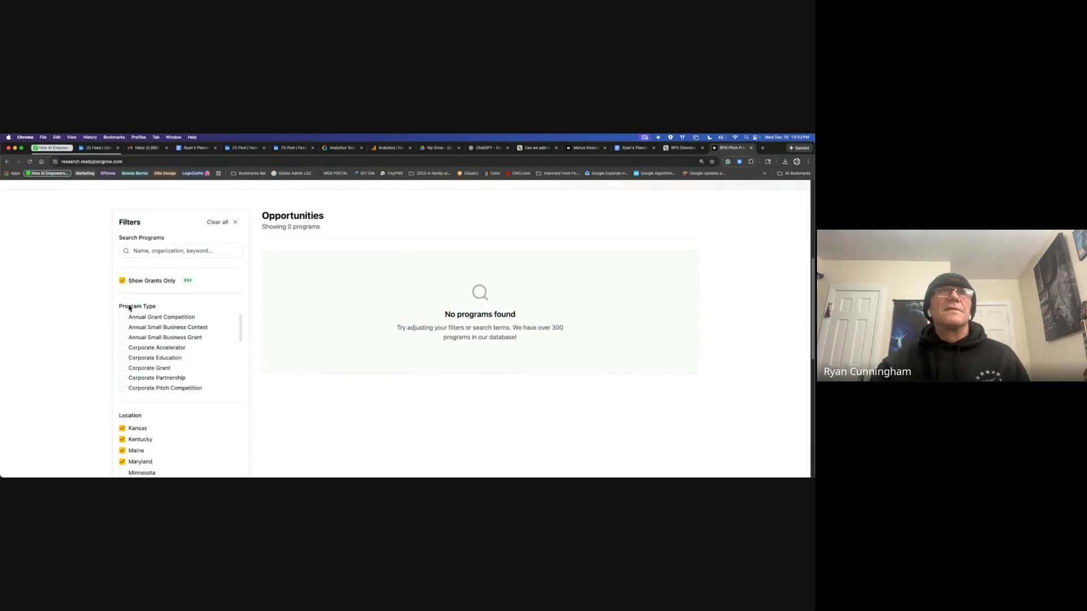
left_click(122, 281)
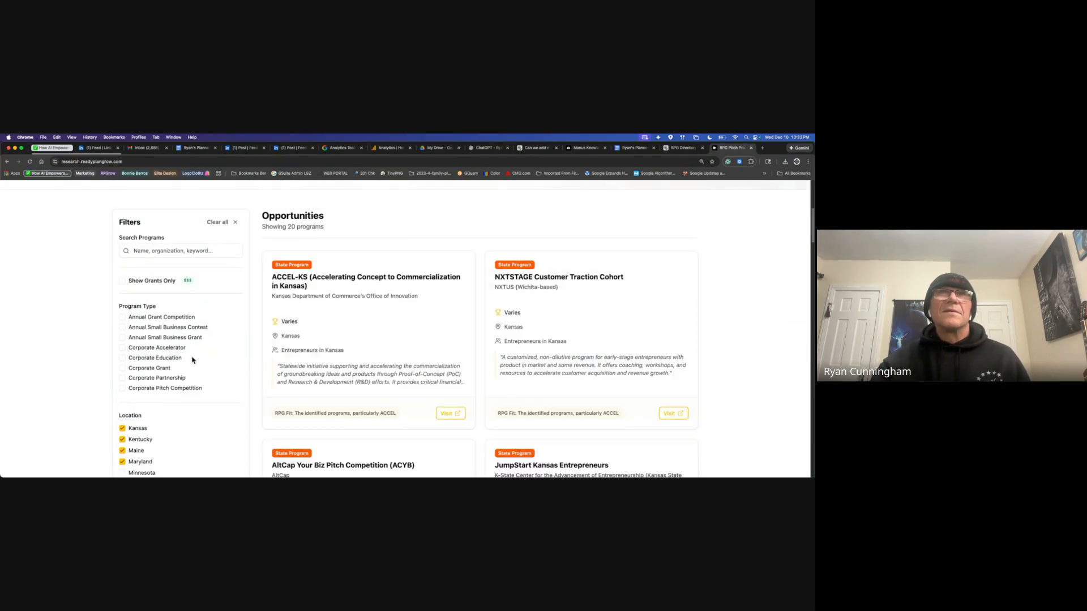
scroll(551, 419, "down", 4)
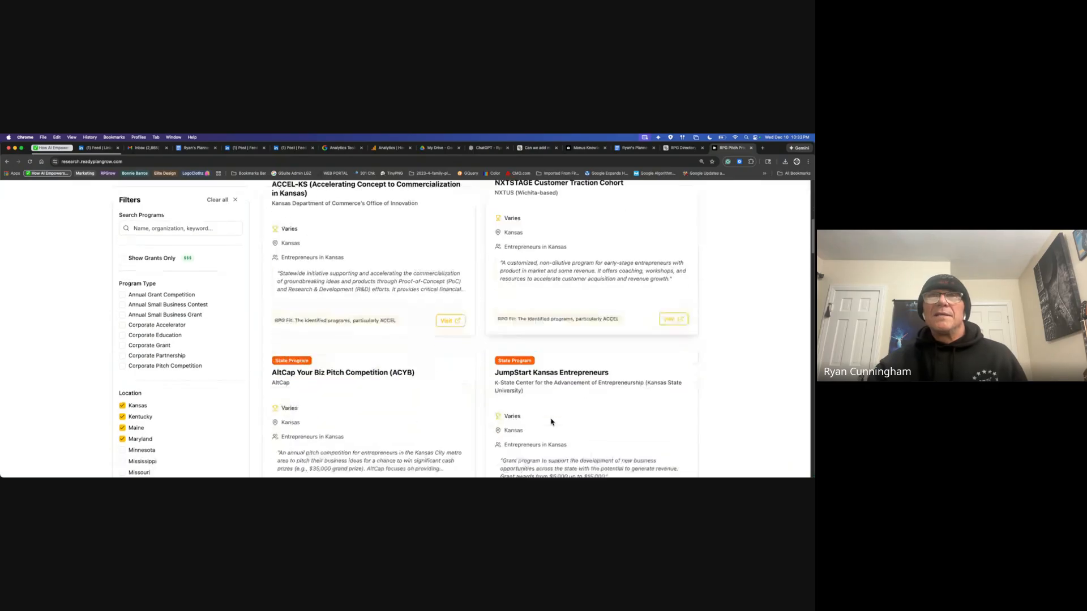
scroll(552, 422, "down", 5)
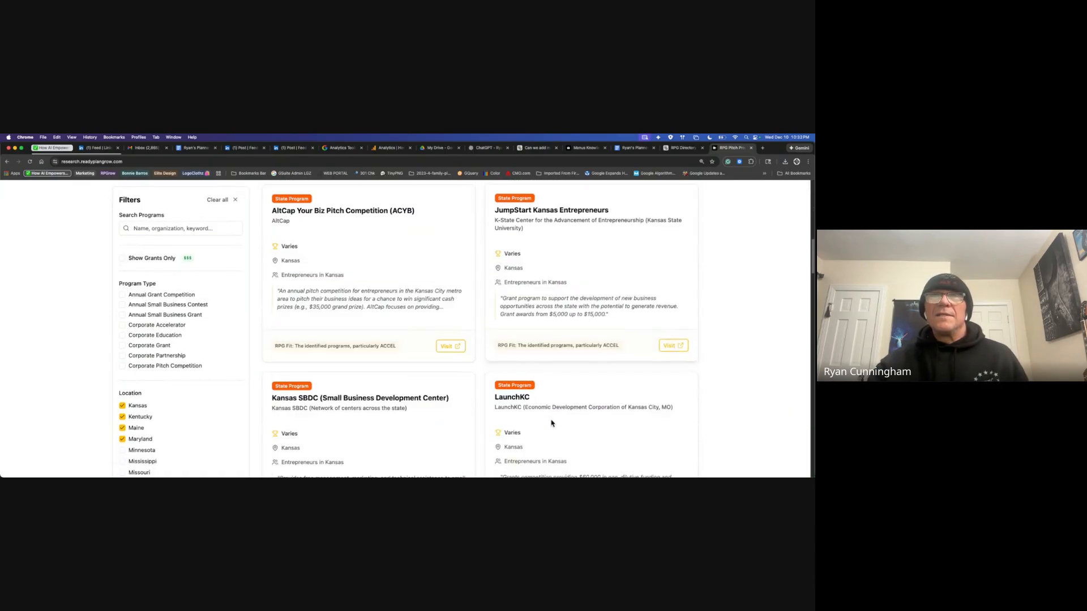
left_click(450, 345)
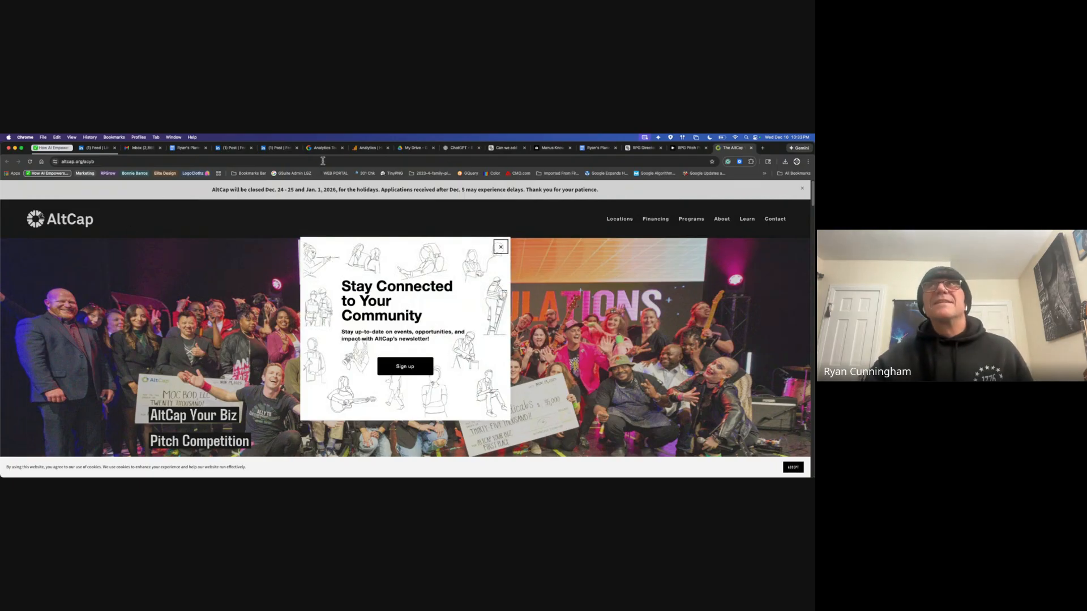
left_click(751, 148)
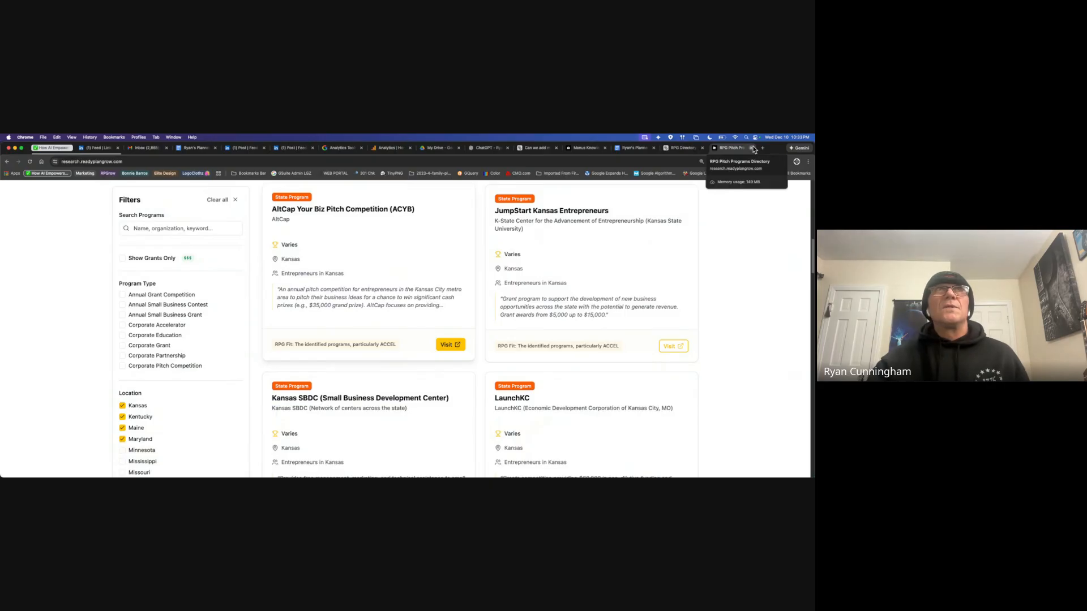
Step: Select the research.readyplangrow.com address in the browser's address bar
left_click(133, 161)
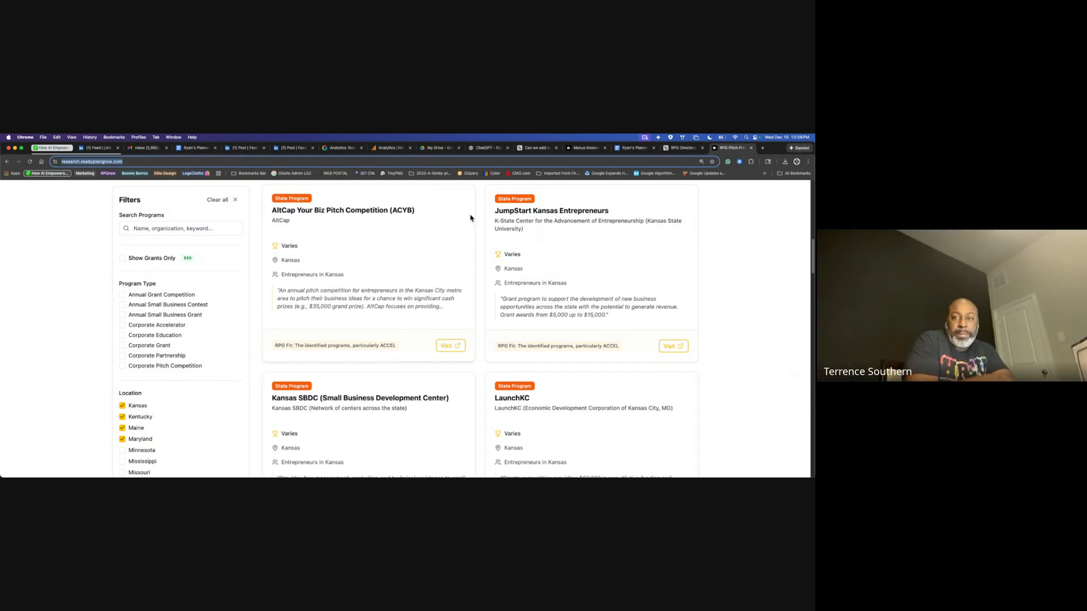
Step: Start a new Manus task requesting a LinkedIn post about the AI-generated workflow, thanking the demo guest
left_click(537, 149)
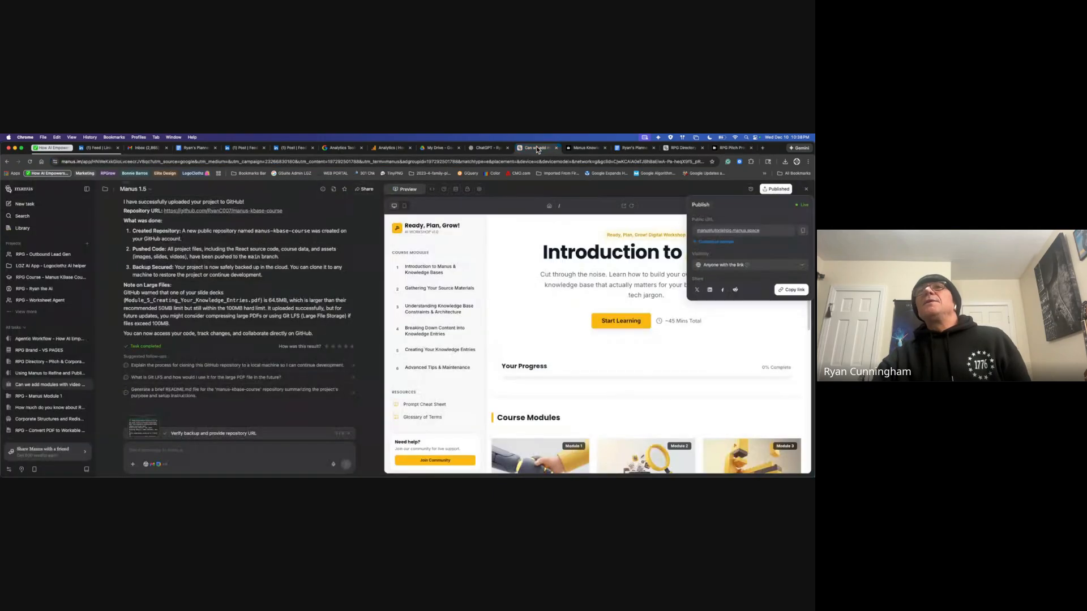
left_click(30, 206)
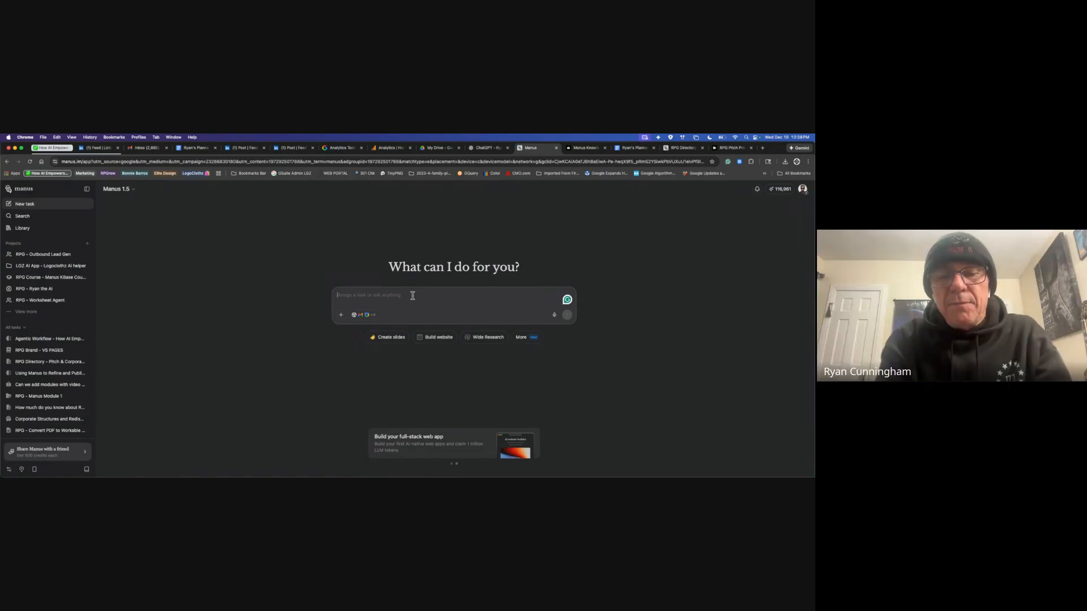
type("can you")
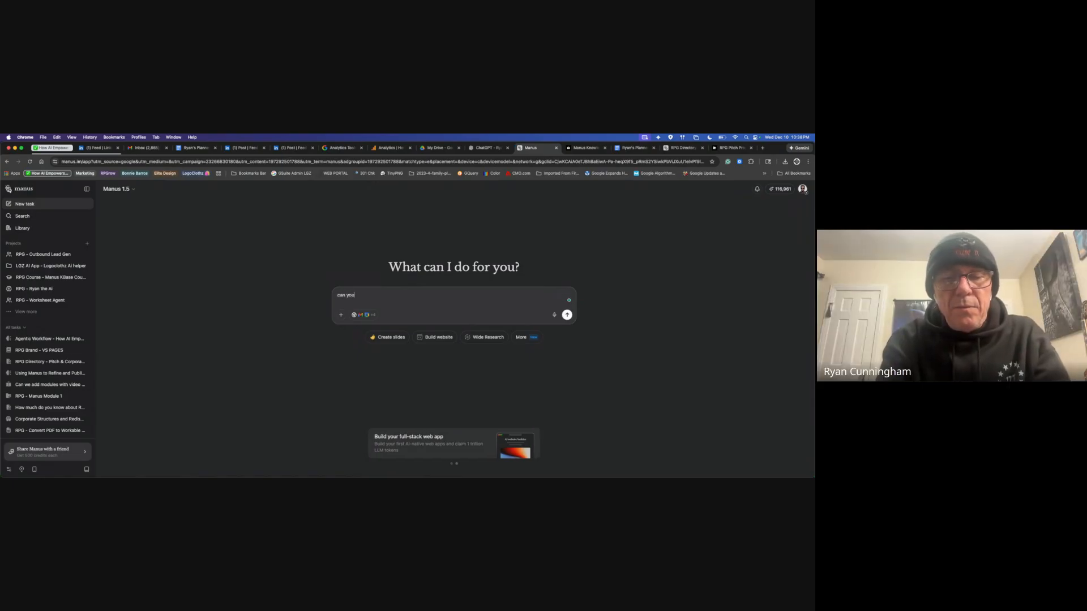
type(" please make apost on linke")
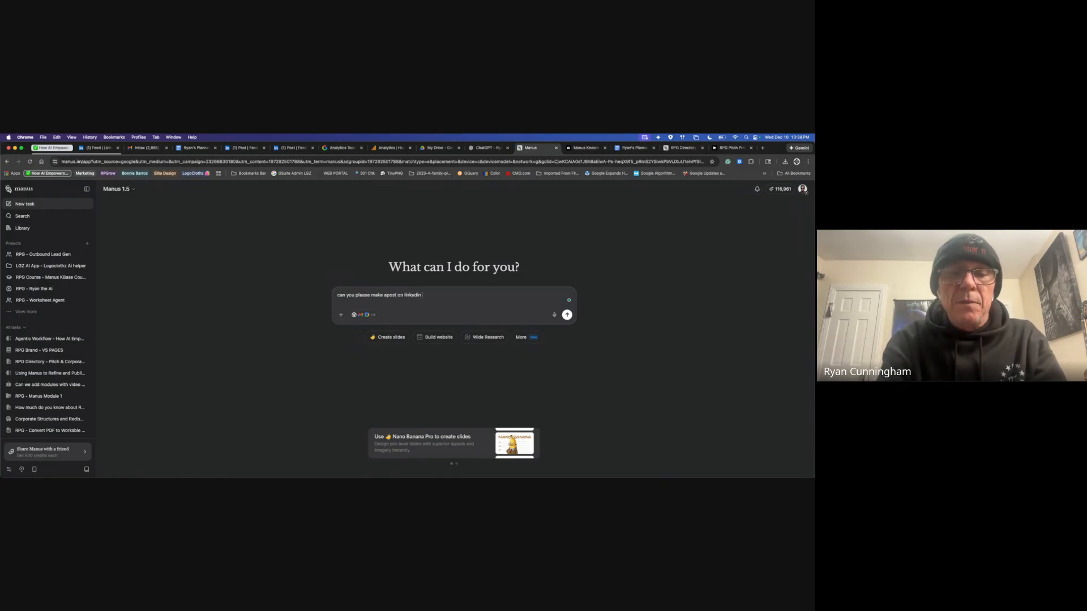
type("din and")
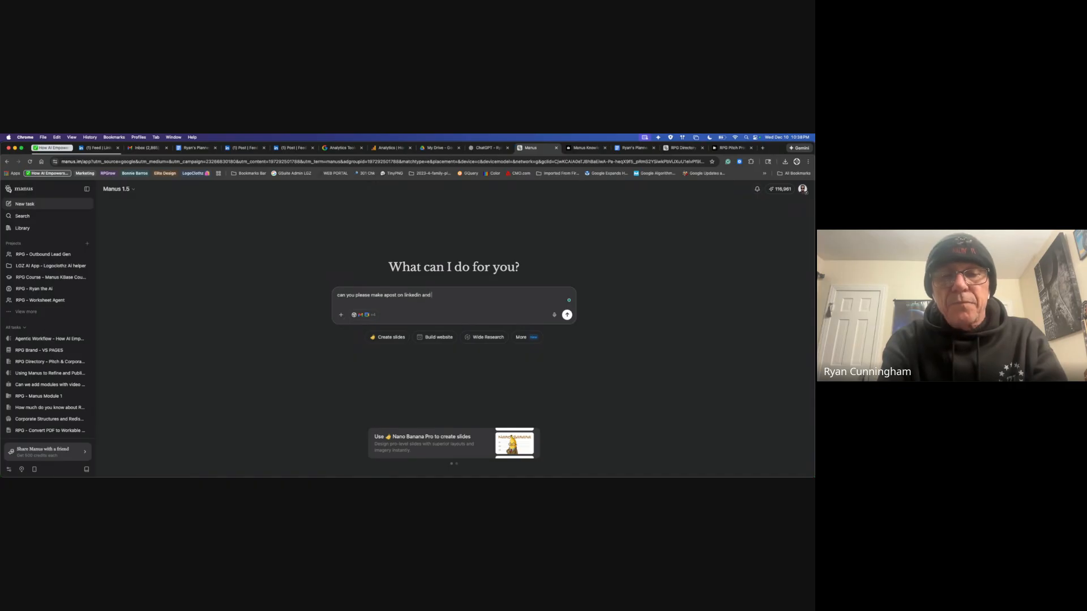
type(" reference that this post is")
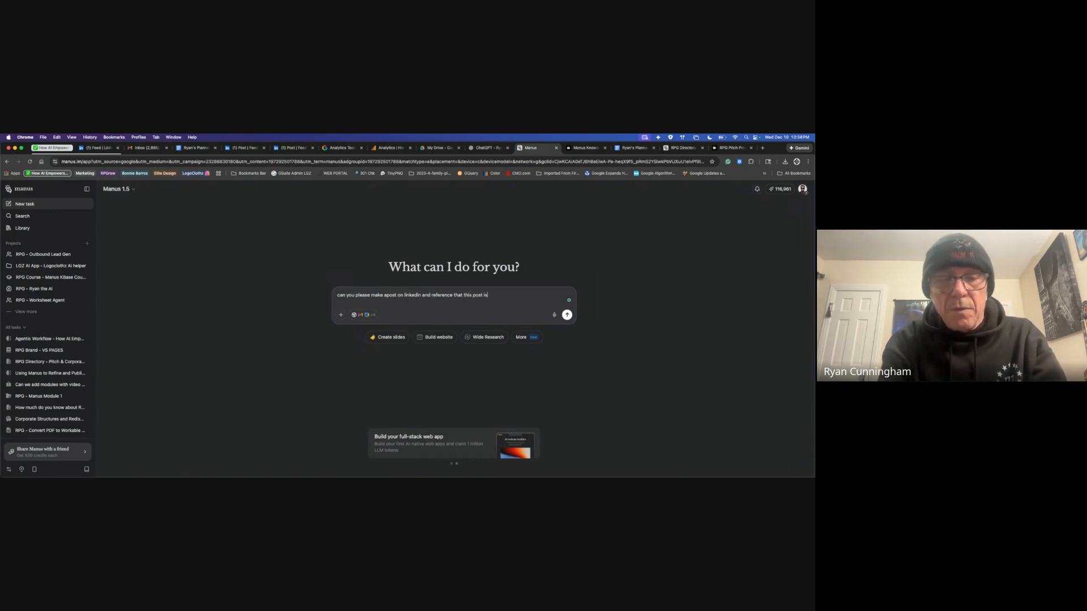
type(" Ai gener")
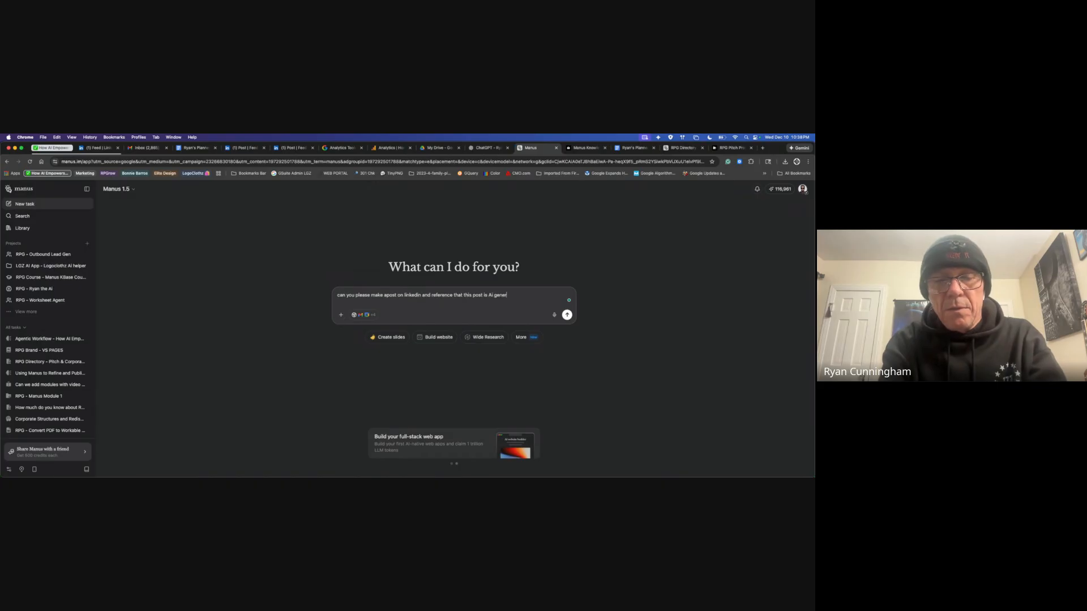
type("ated workflow in")
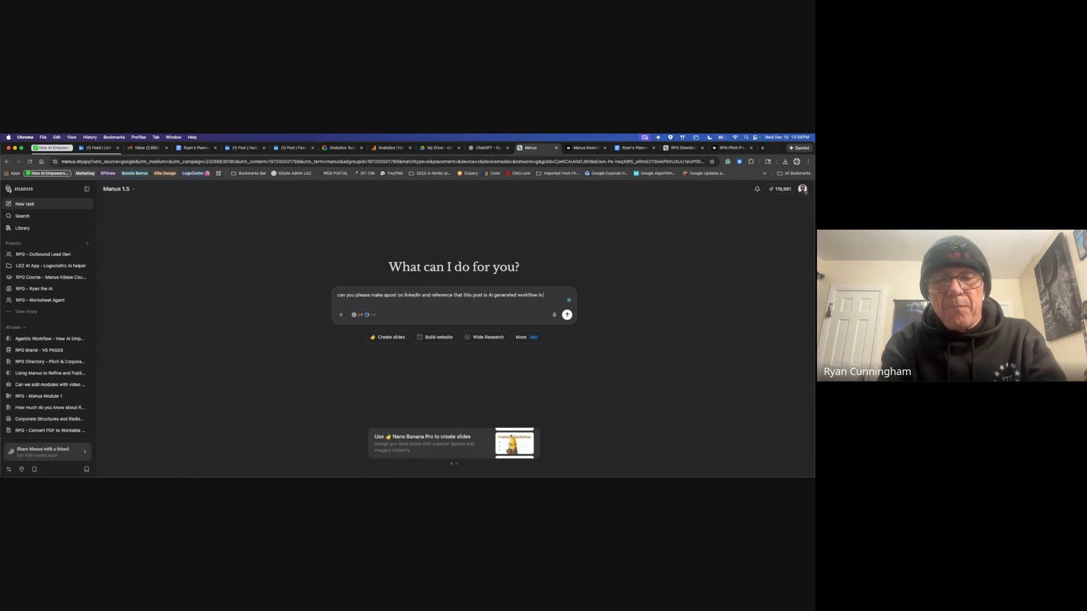
type(" a l")
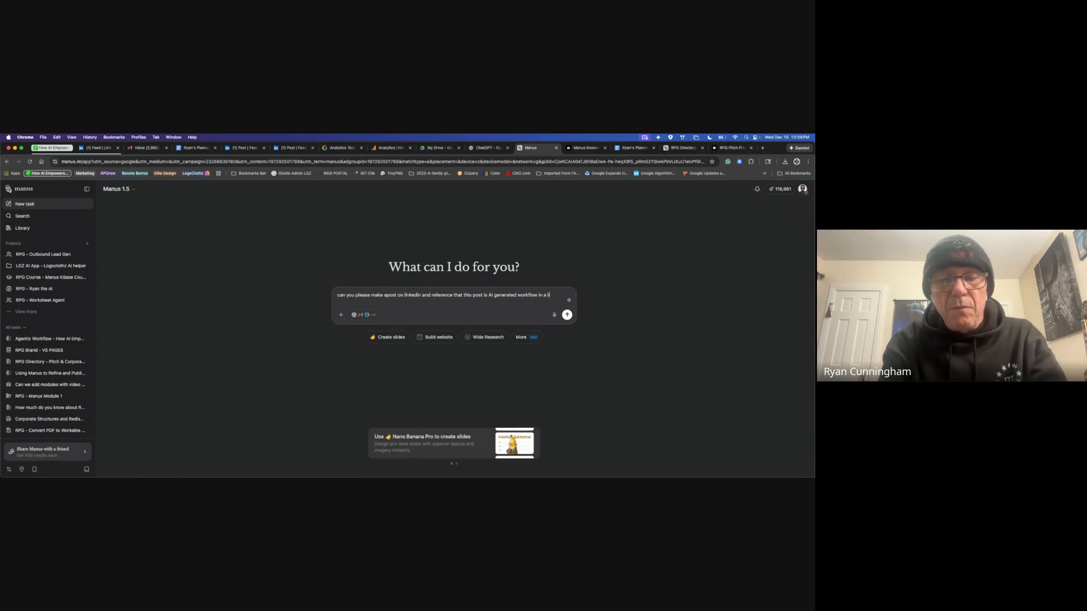
type("ive demo")
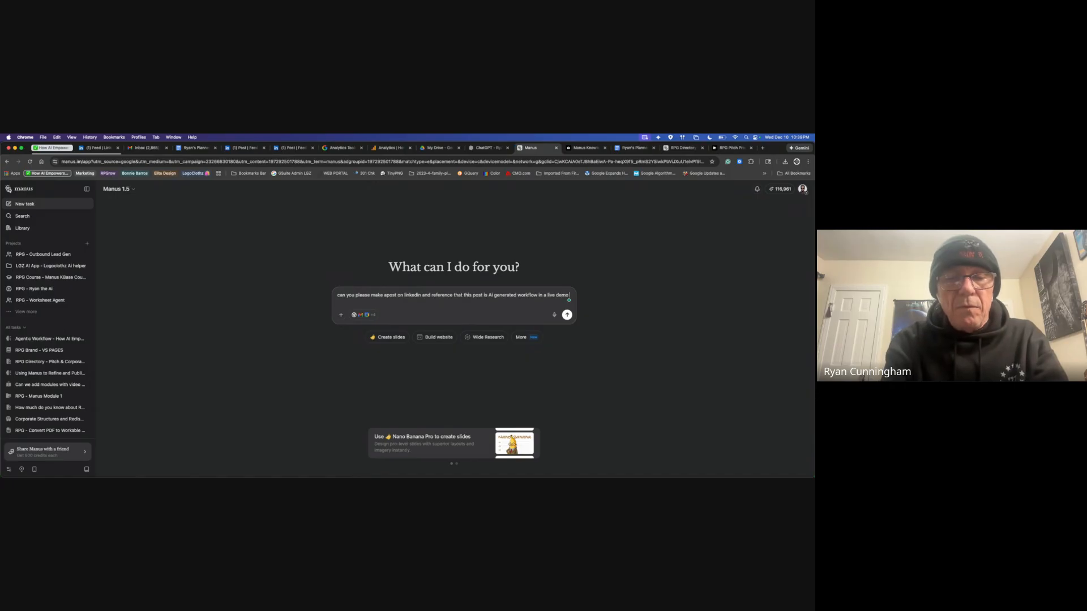
type(" right now")
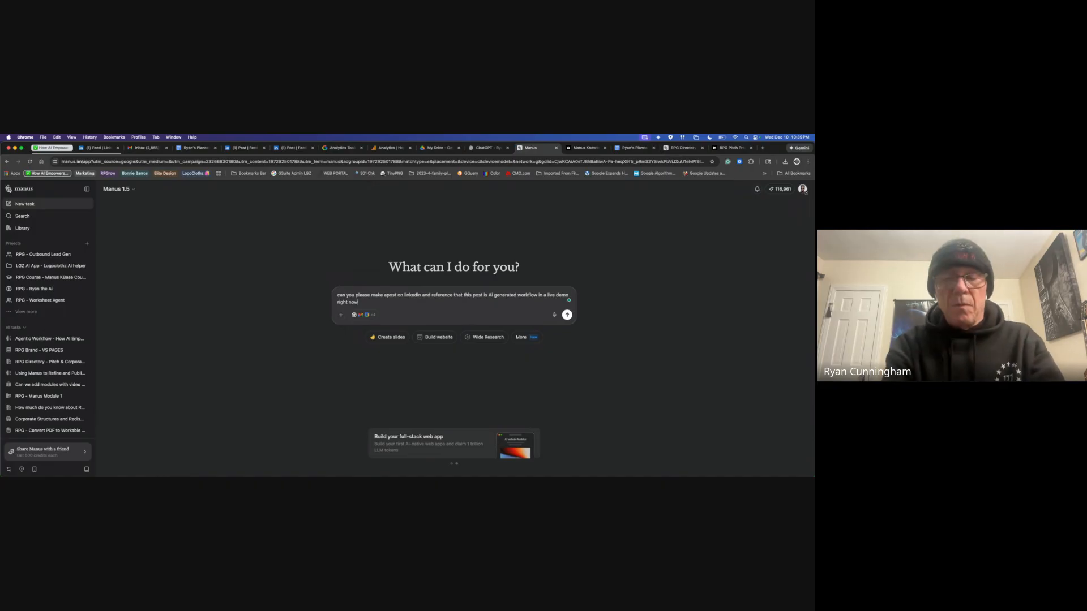
type(". Please mention")
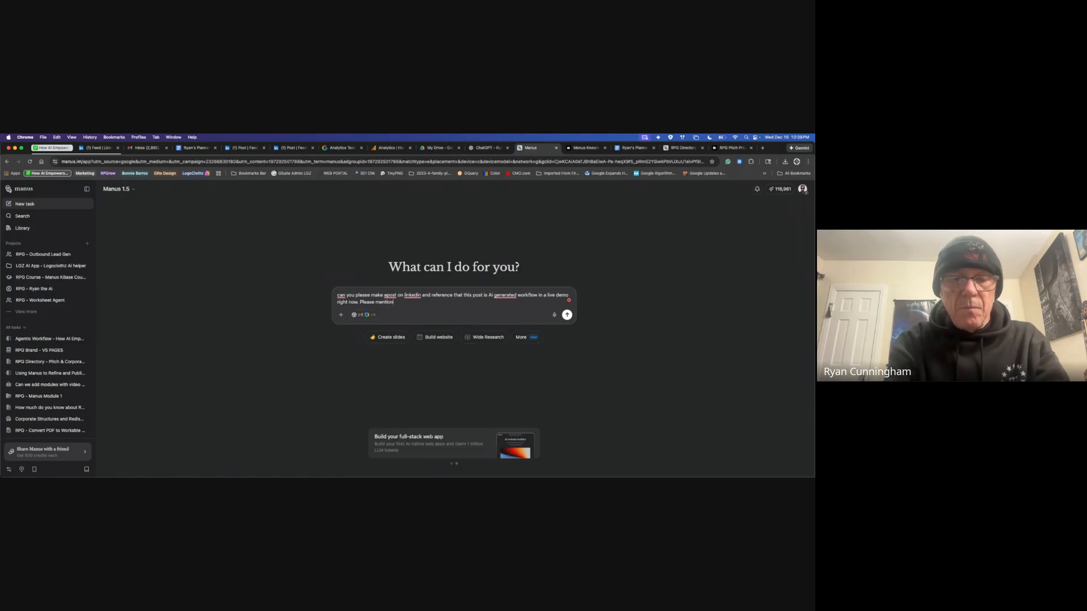
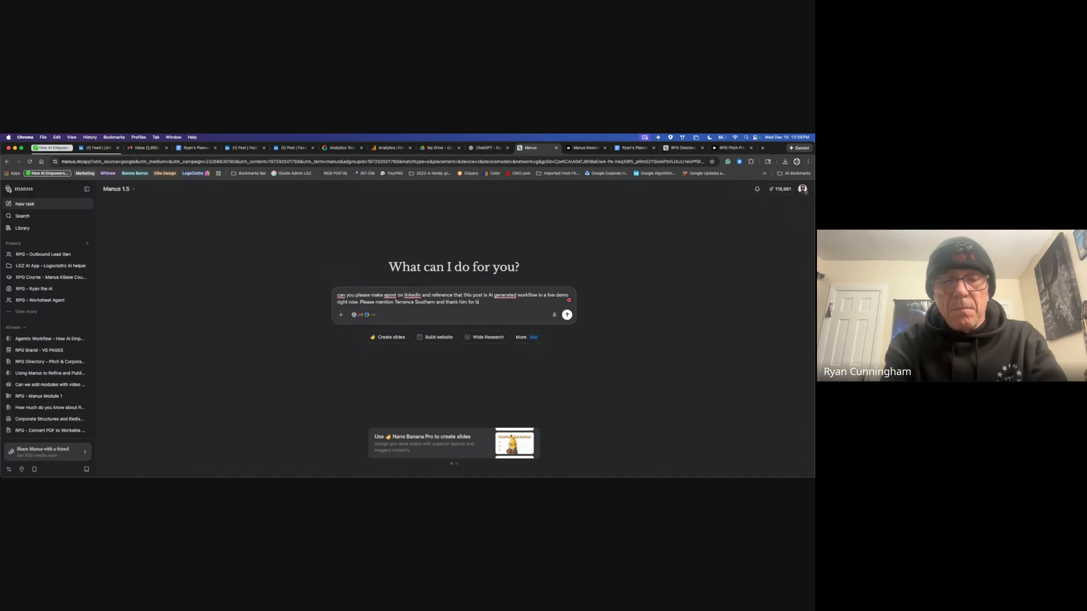
type("eing here GO")
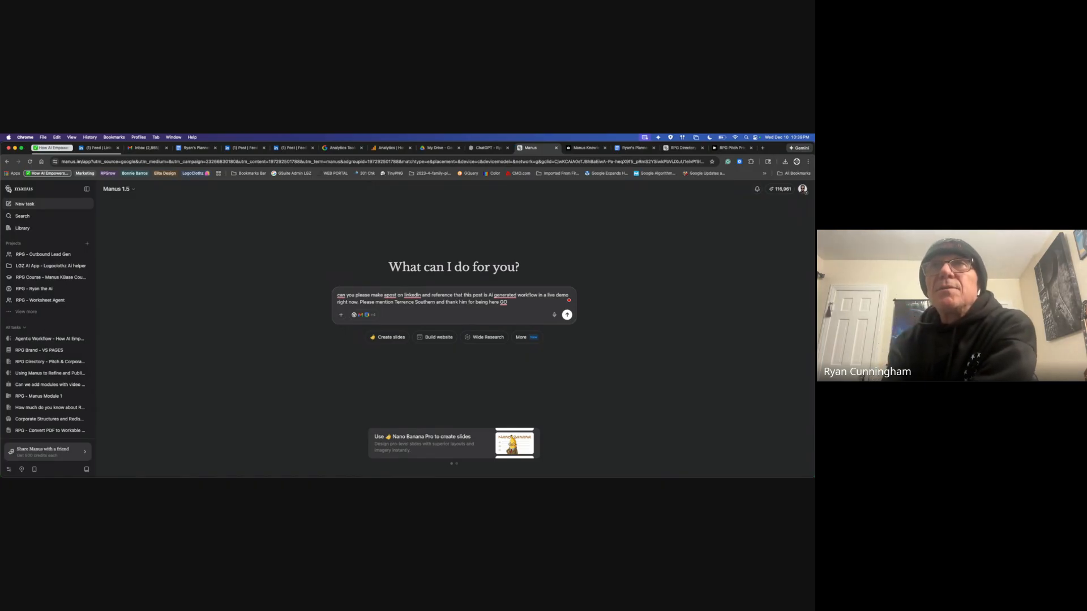
key("Return")
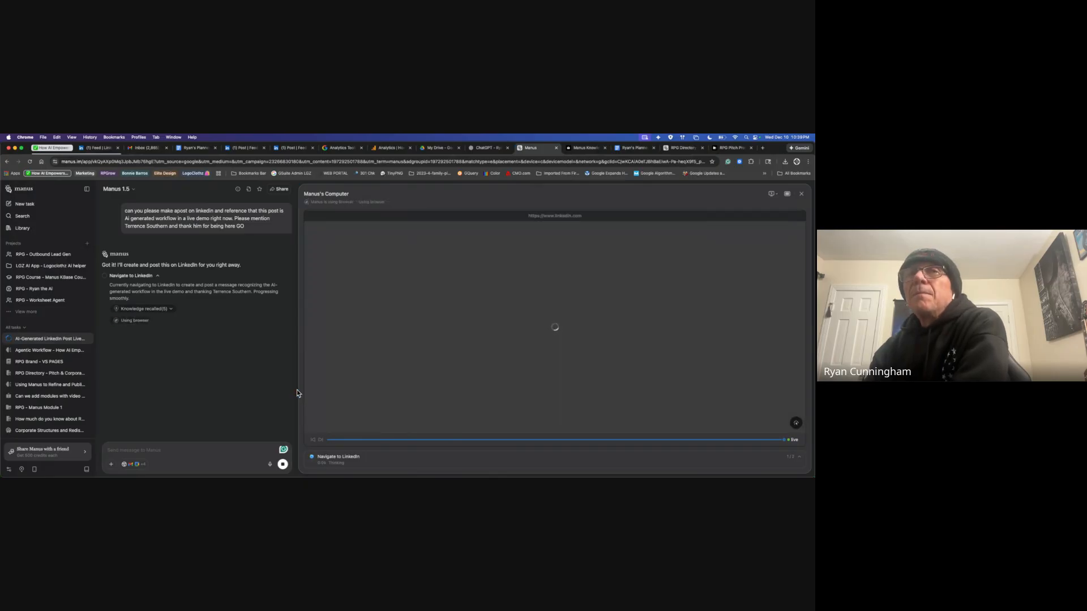
Step: Authorize Manus to use the browser and widen its Computer panel
left_click(273, 360)
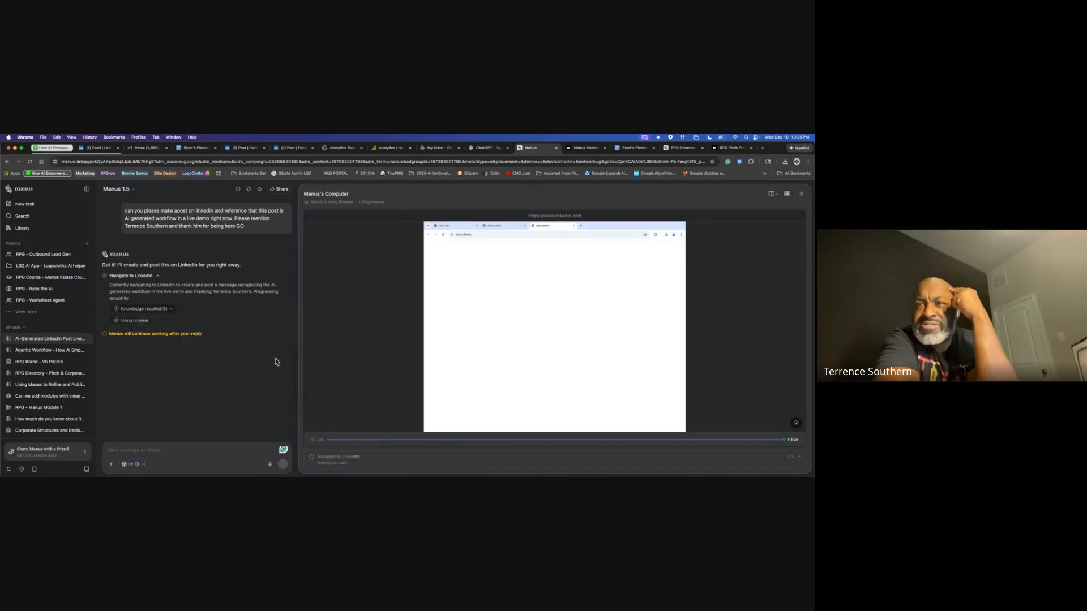
left_click_drag(299, 391, 189, 386)
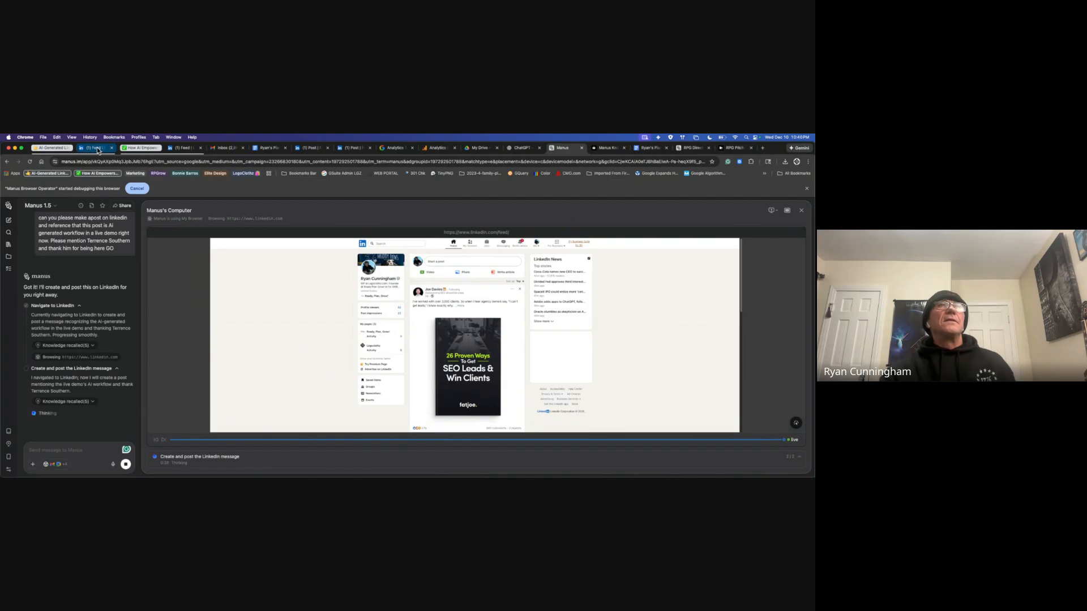
Step: Switch to the '(1) Feed' LinkedIn tab the agent is driving
left_click(98, 150)
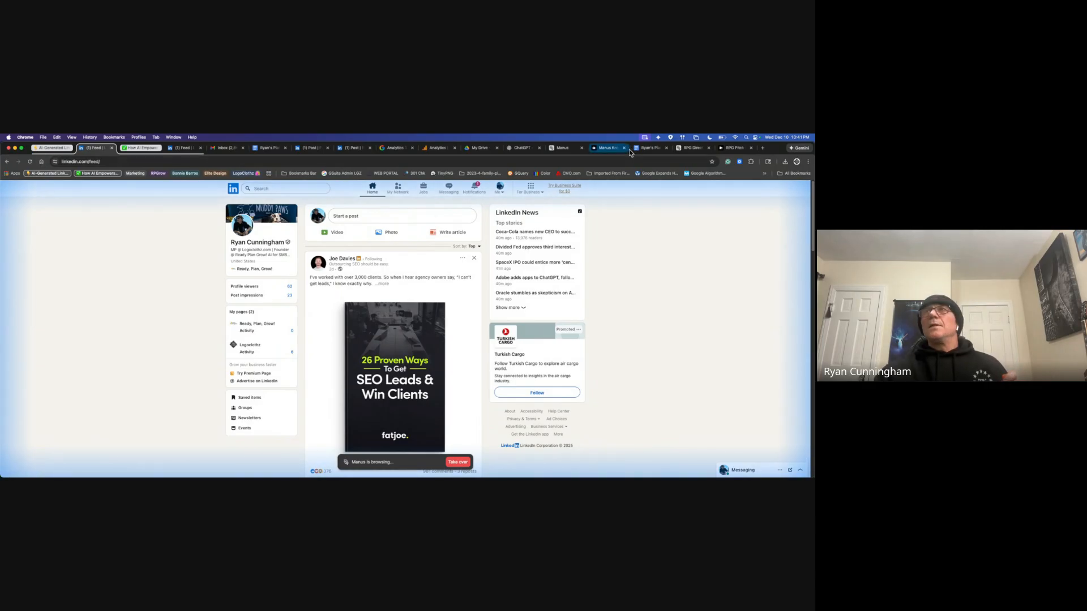
Step: Close the RPG Directory, pitch directory, planning document and course module tabs
left_click(693, 149)
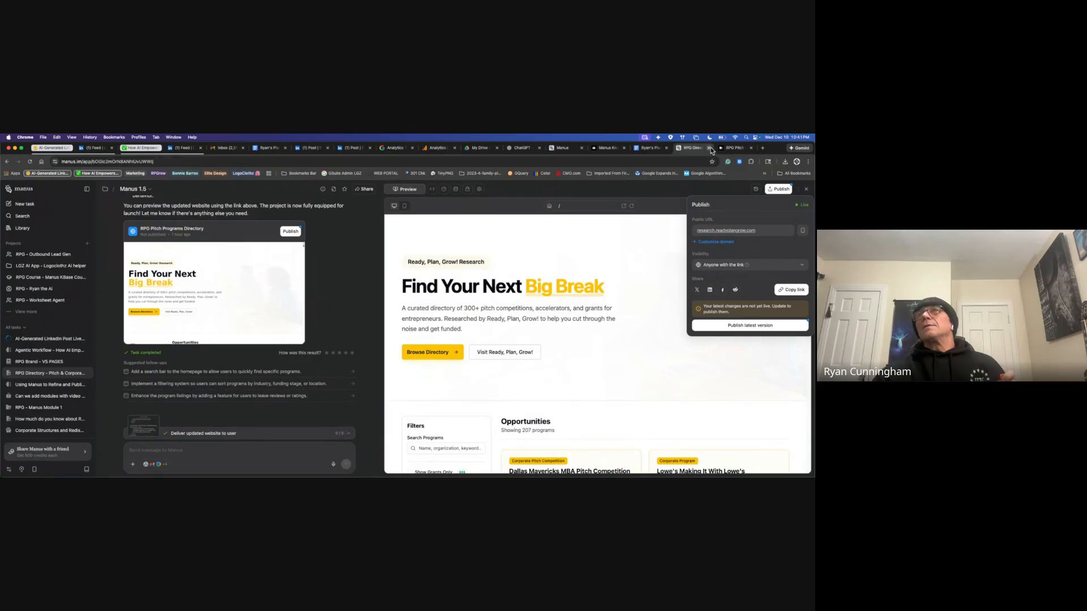
left_click(709, 148)
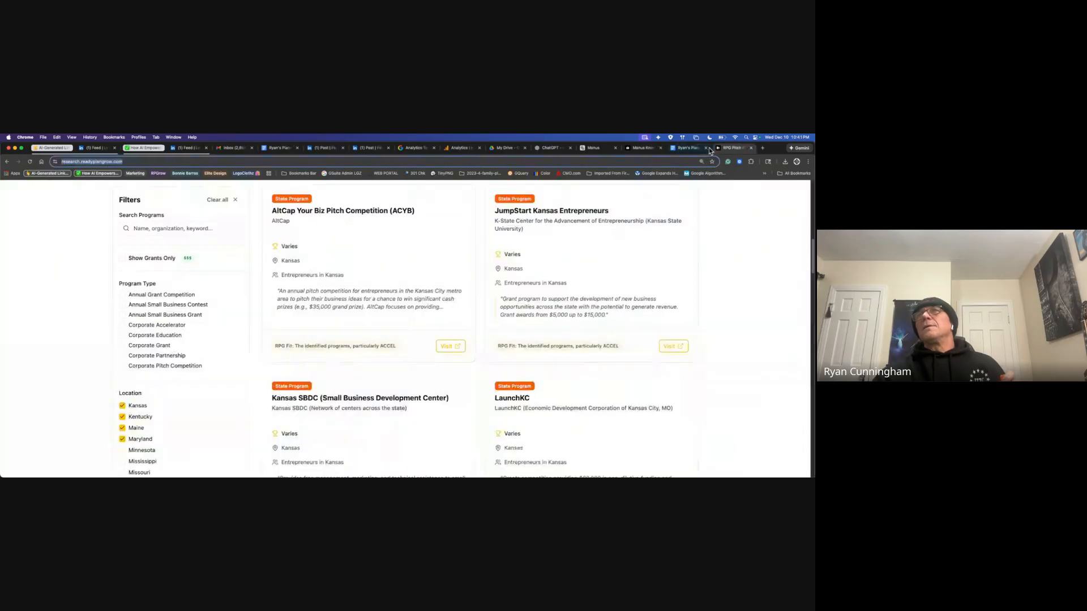
left_click(751, 148)
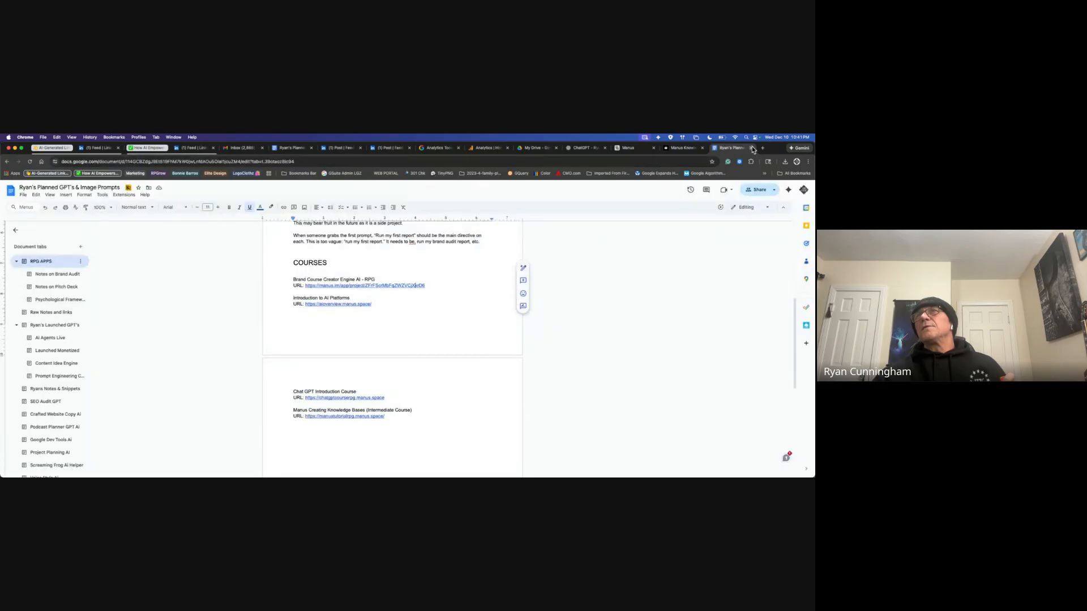
left_click(752, 149)
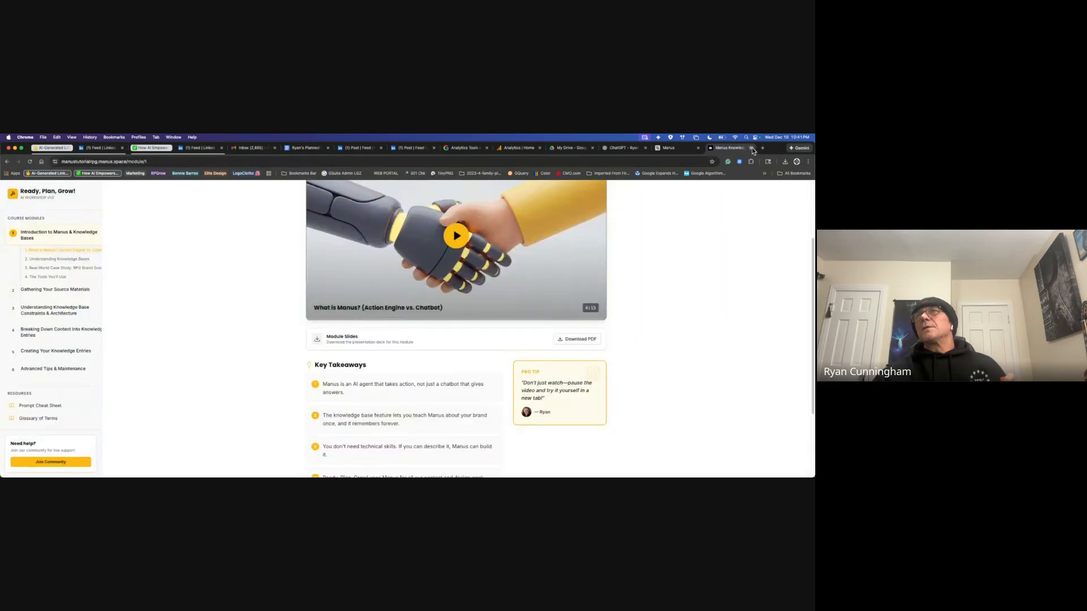
left_click(752, 148)
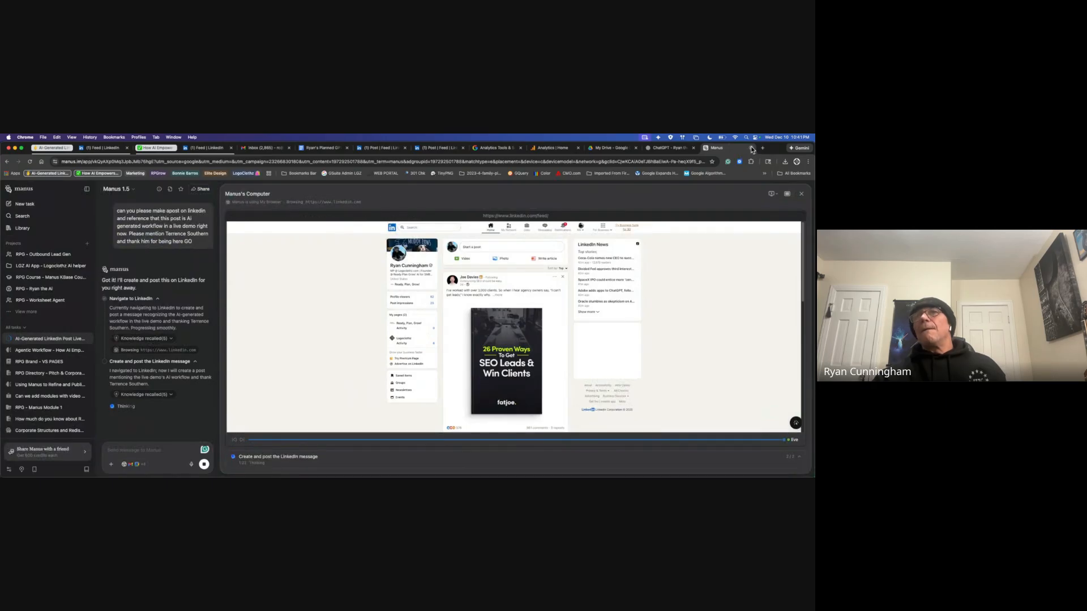
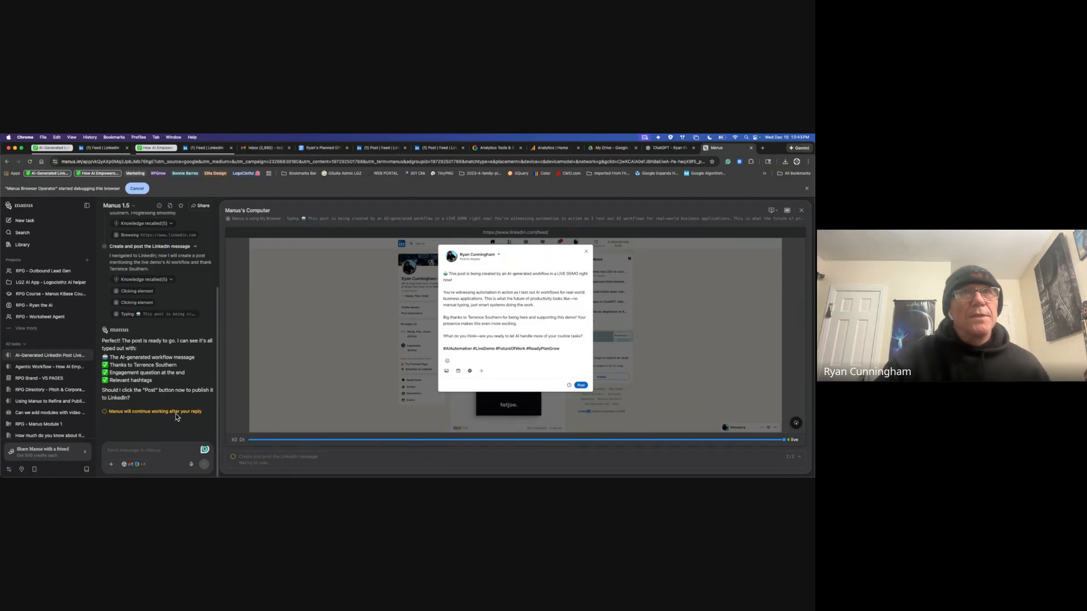
Step: Reply 'yes' to Manus to approve publishing the drafted LinkedIn post
left_click(145, 447)
type("yes")
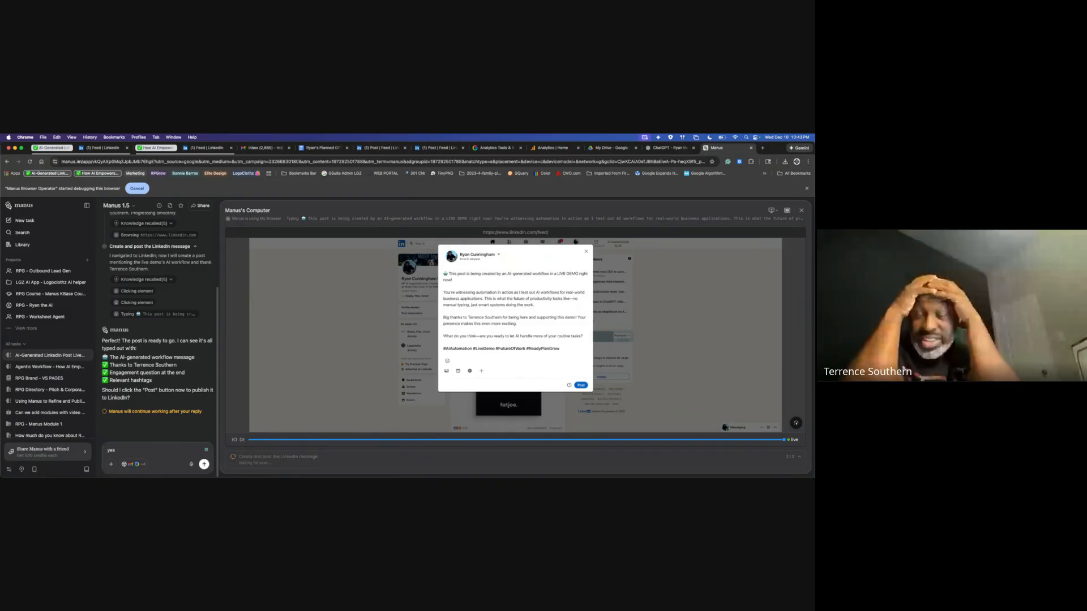
key("Return")
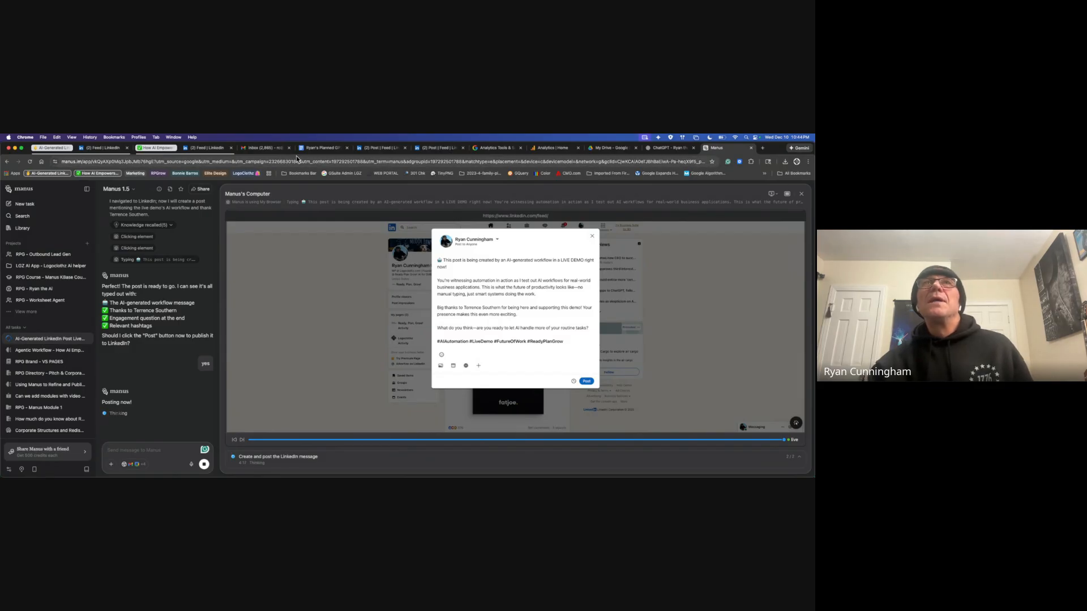
Step: Refresh the LinkedIn feed, open your own profile and scroll to its Activity section
left_click(215, 149)
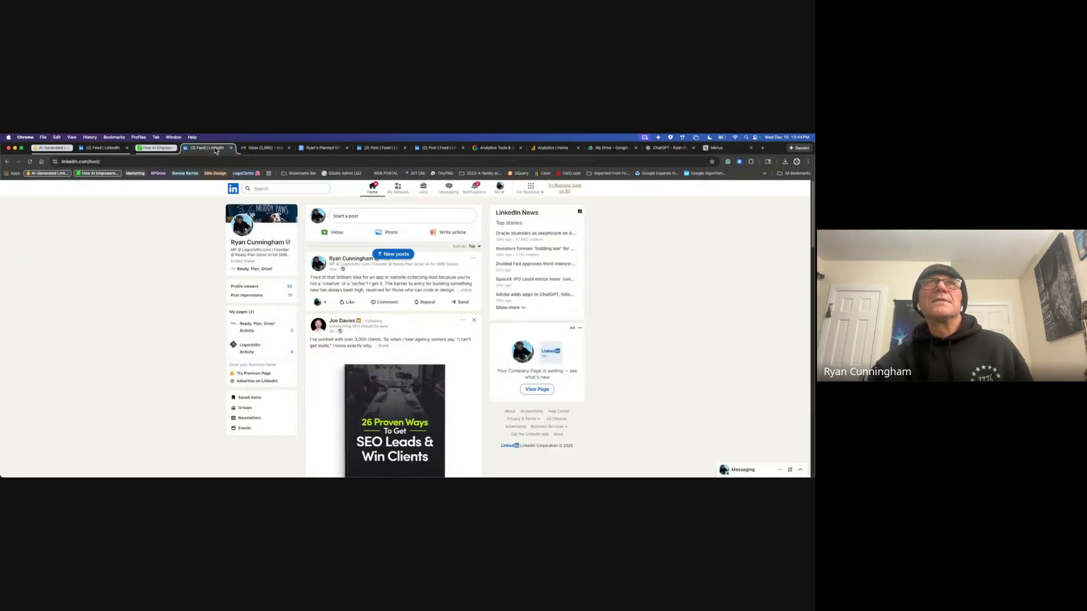
left_click(31, 163)
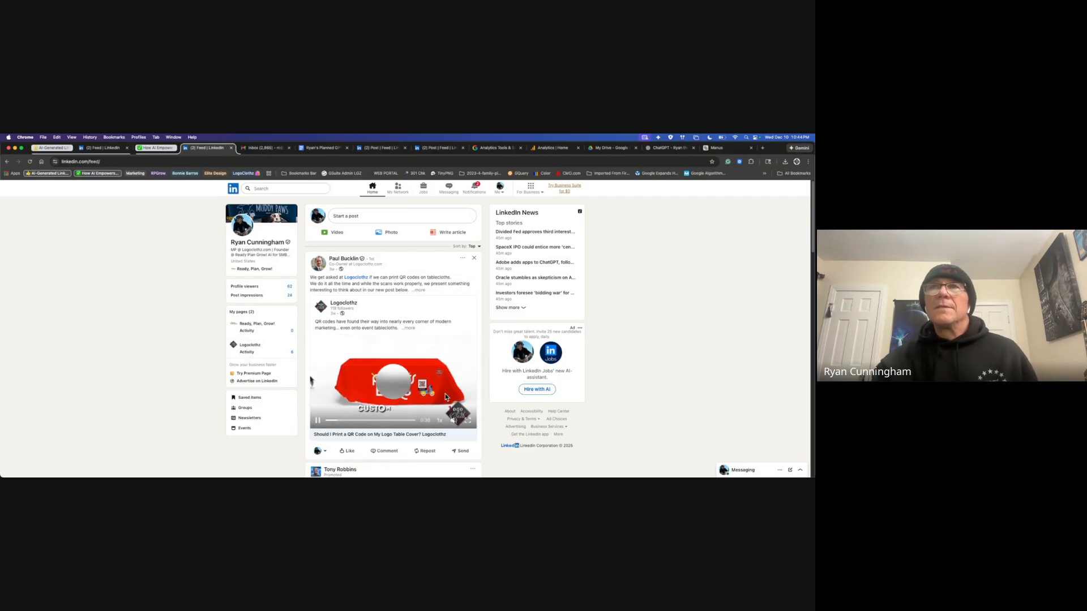
scroll(351, 368, "down", 2)
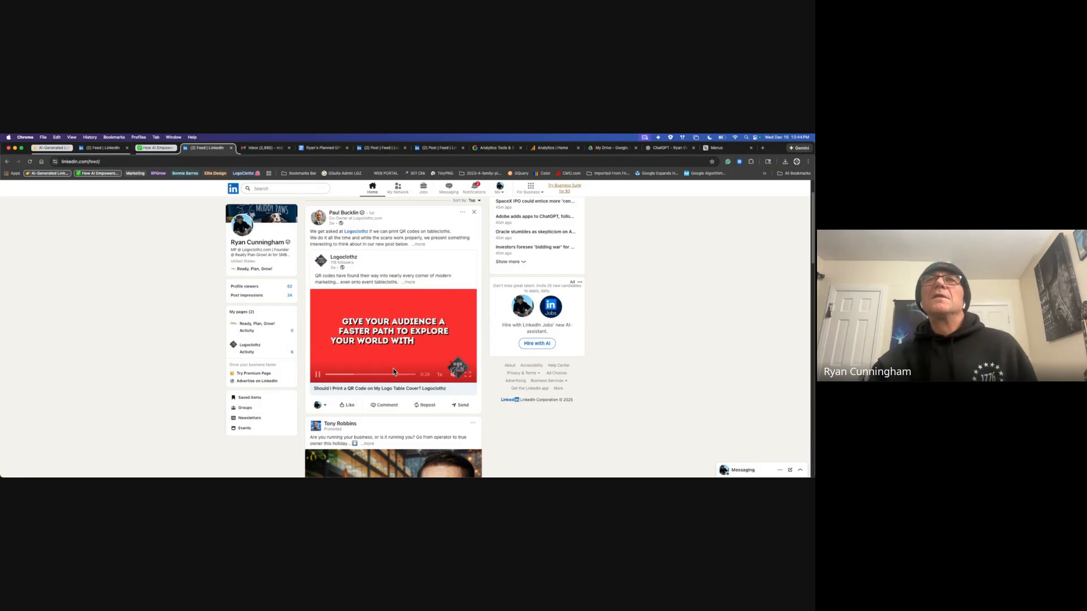
left_click(273, 244)
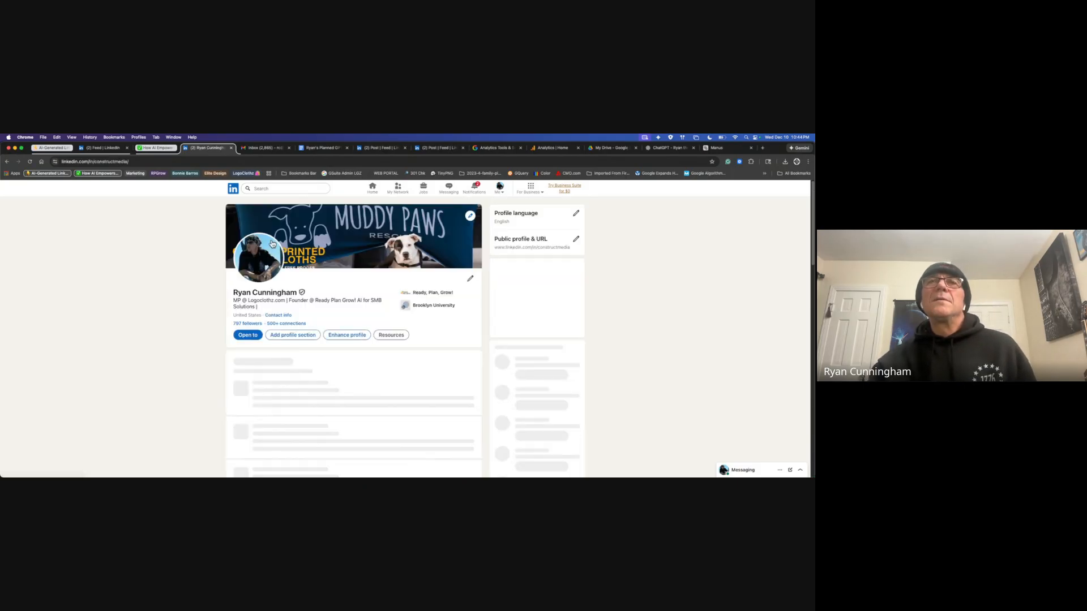
scroll(467, 399, "down", 5)
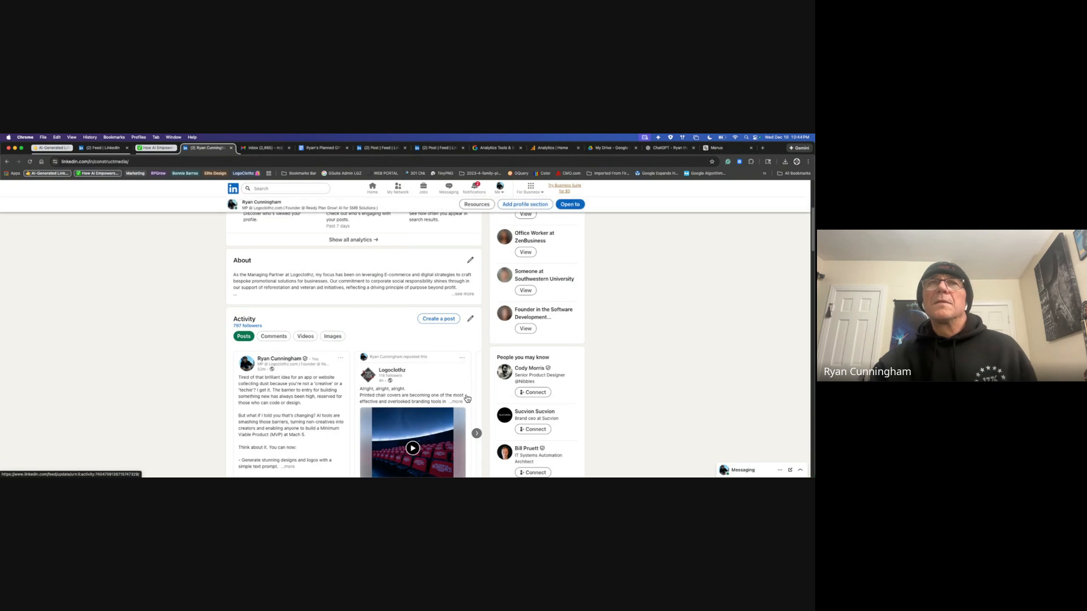
scroll(467, 398, "down", 3)
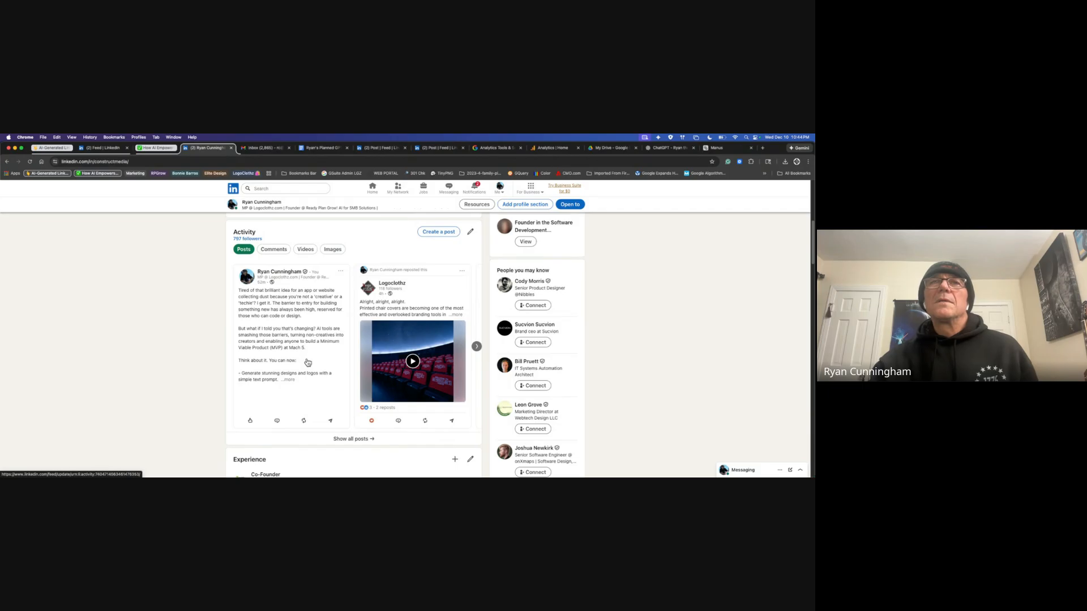
scroll(308, 362, "up", 2)
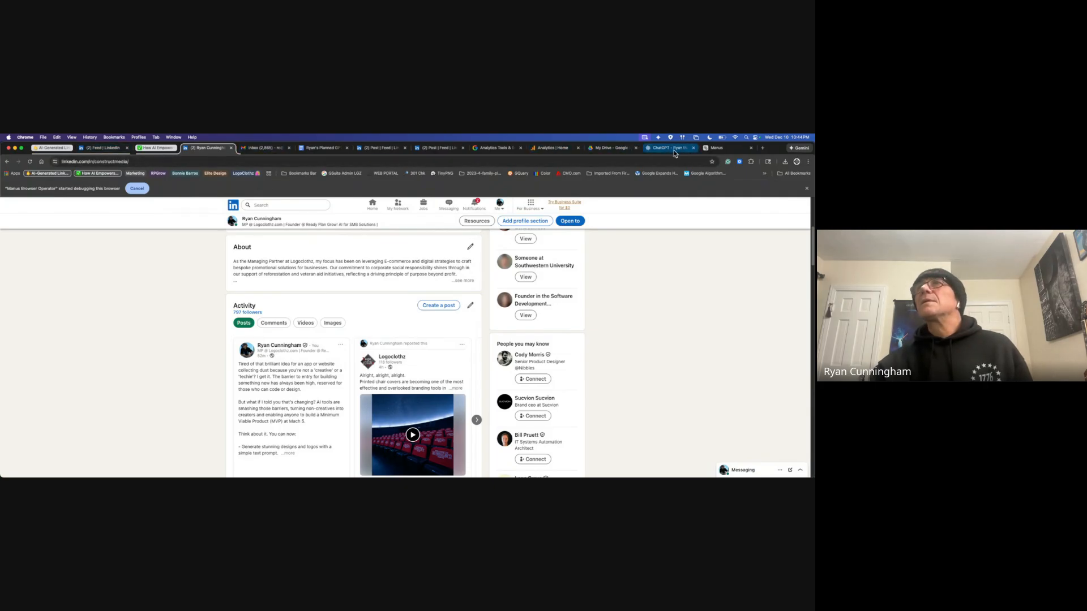
Step: Check the Manus task, then reload the LinkedIn profile and scroll back to Activity
left_click(731, 147)
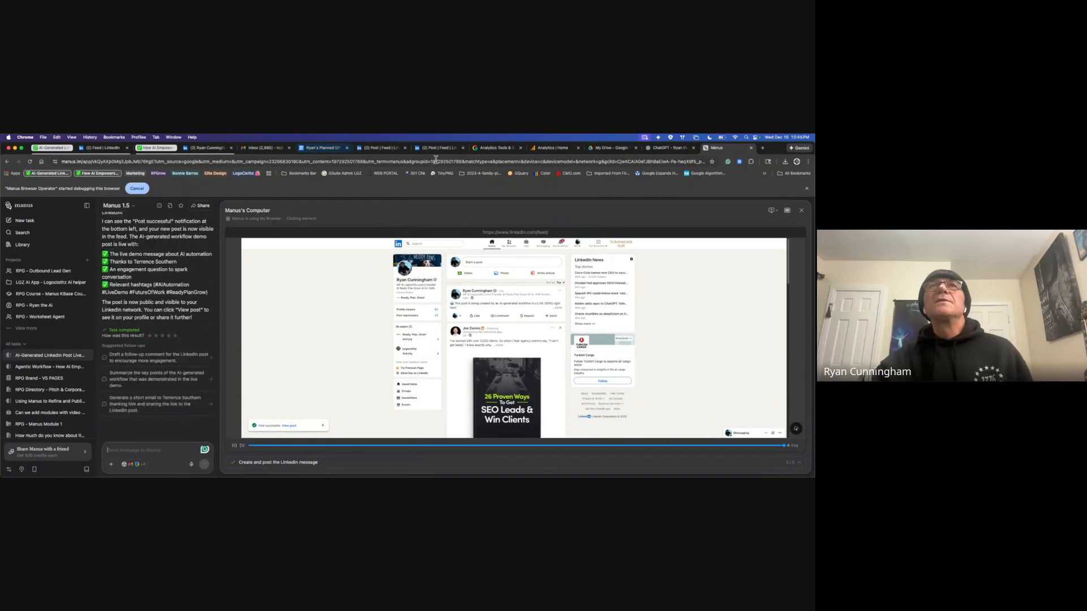
left_click(205, 149)
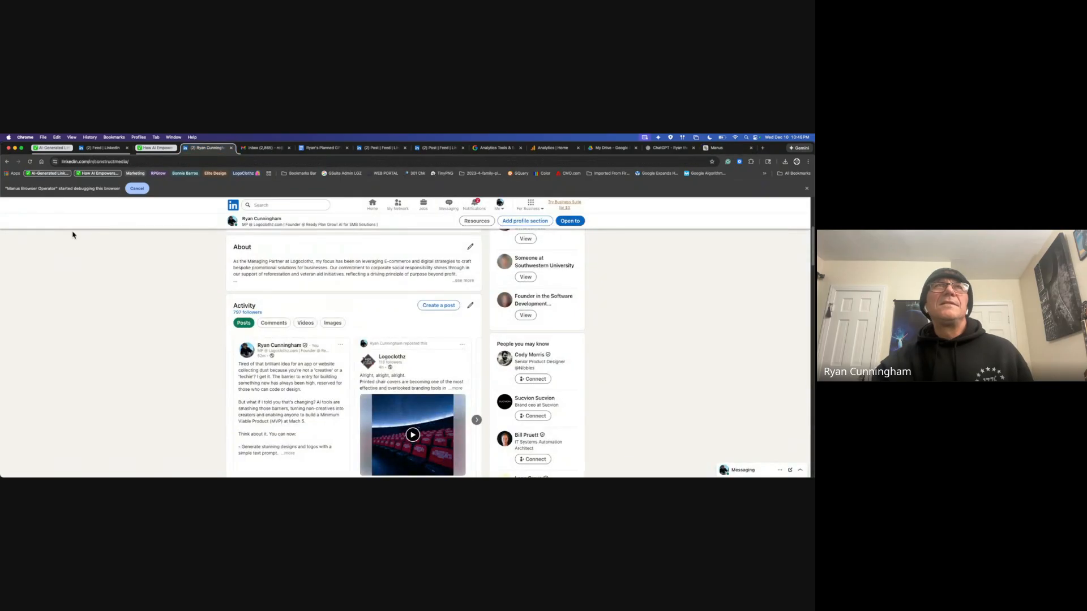
left_click(30, 162)
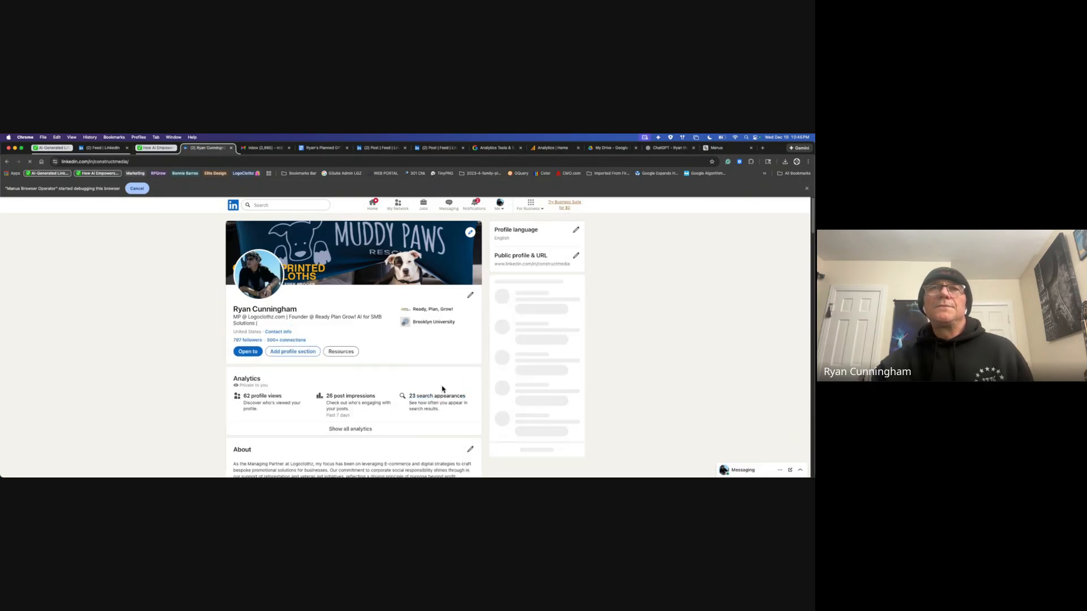
scroll(453, 379, "down", 5)
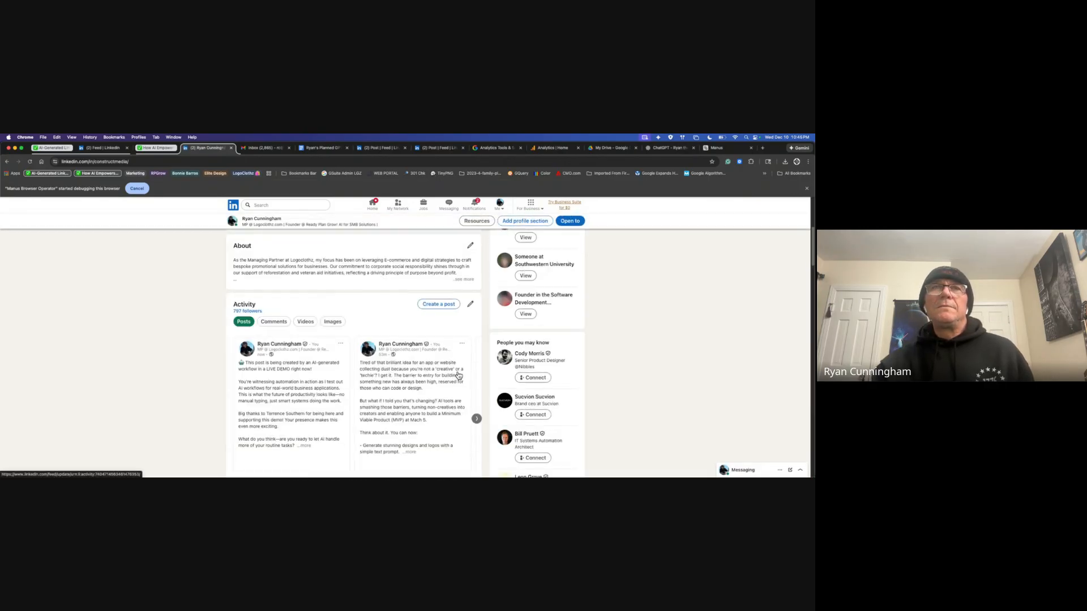
Step: Comment 'Big thanks to AI and' on the new demo post, tagging the demo guest
left_click(318, 383)
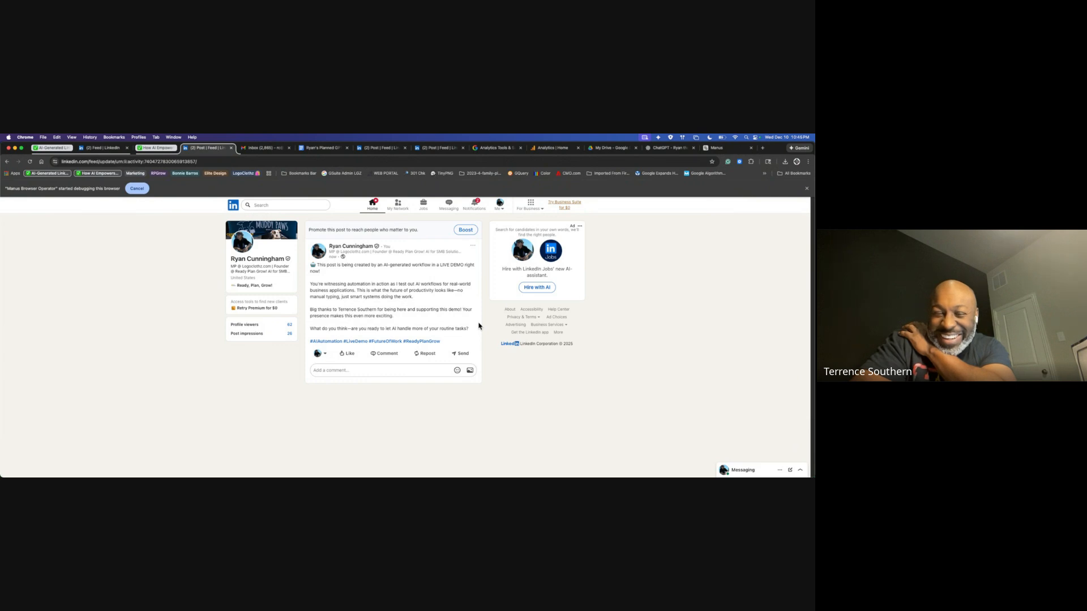
left_click(375, 369)
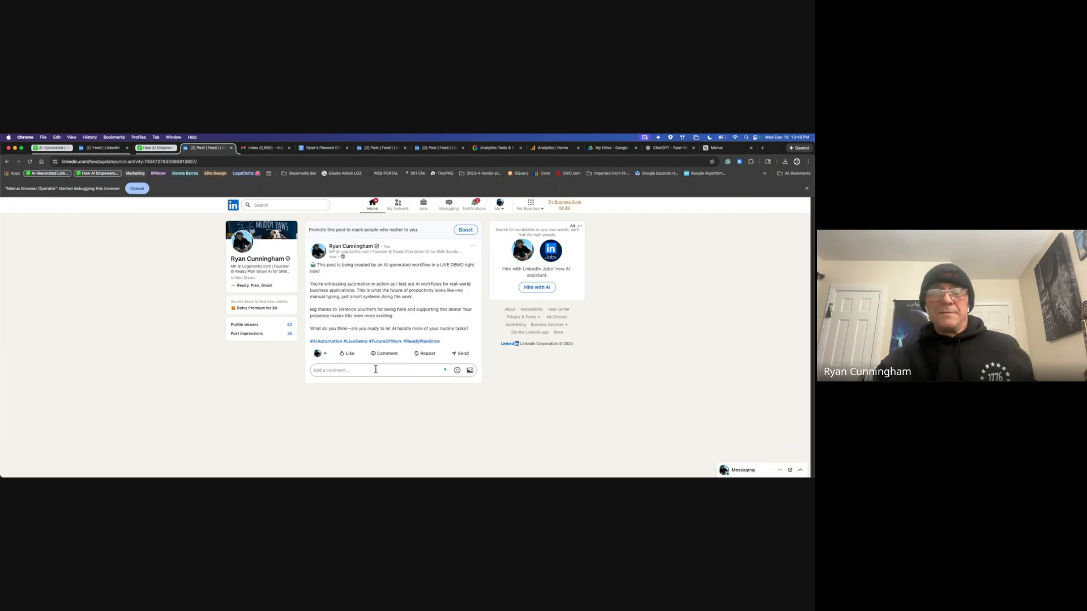
type("Big thanks to AI and")
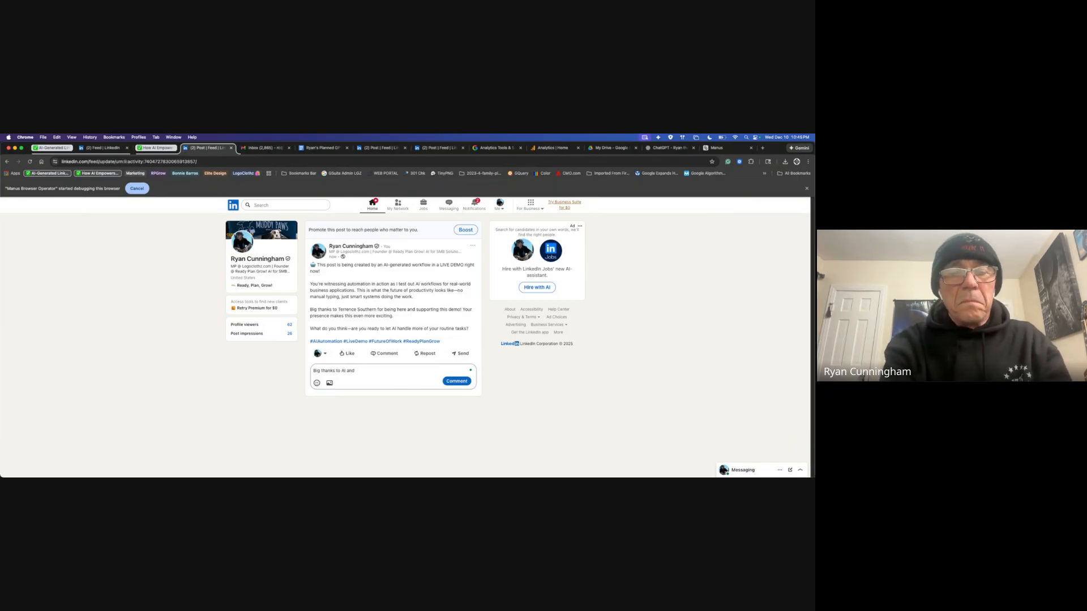
type(" @terren")
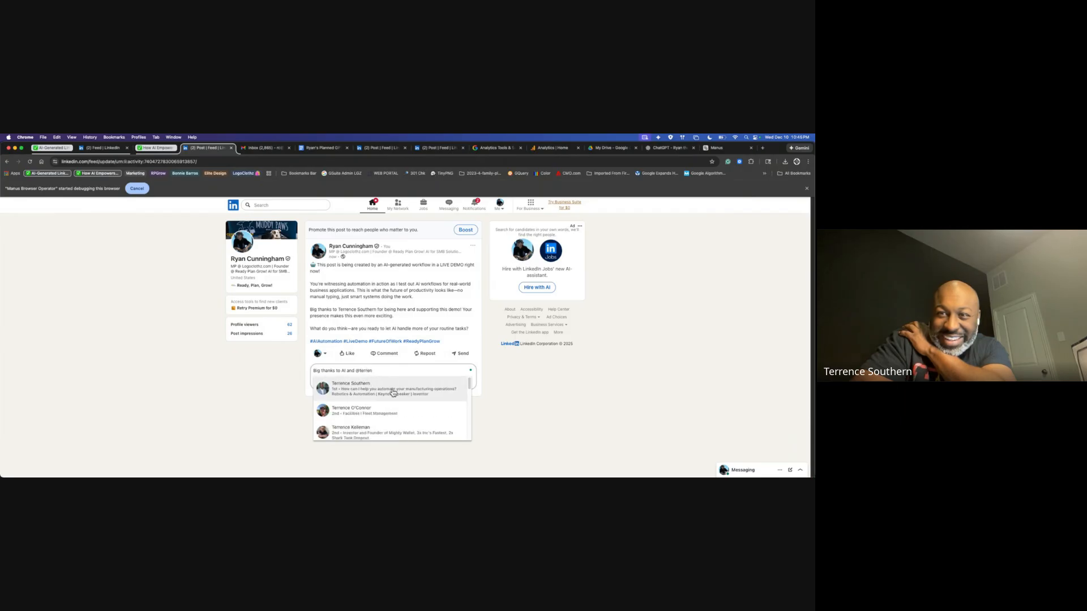
left_click(393, 390)
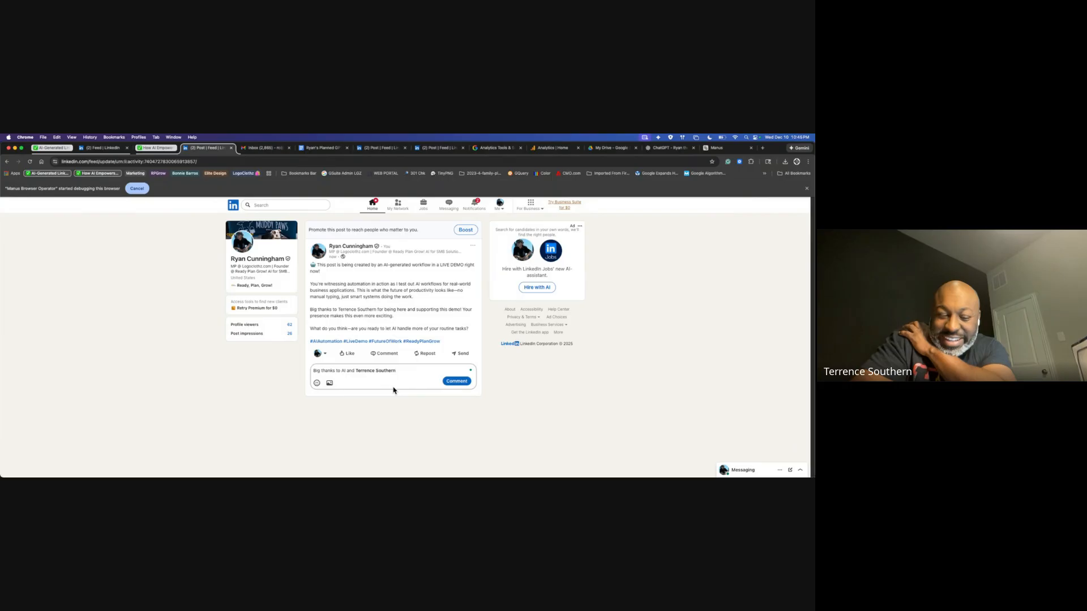
key("Return")
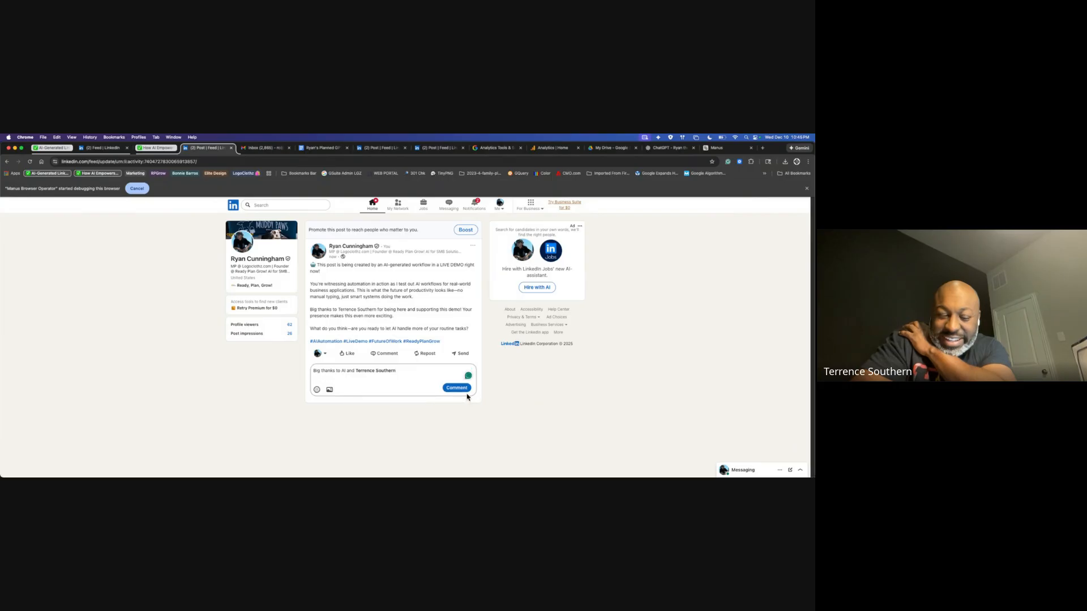
left_click(467, 390)
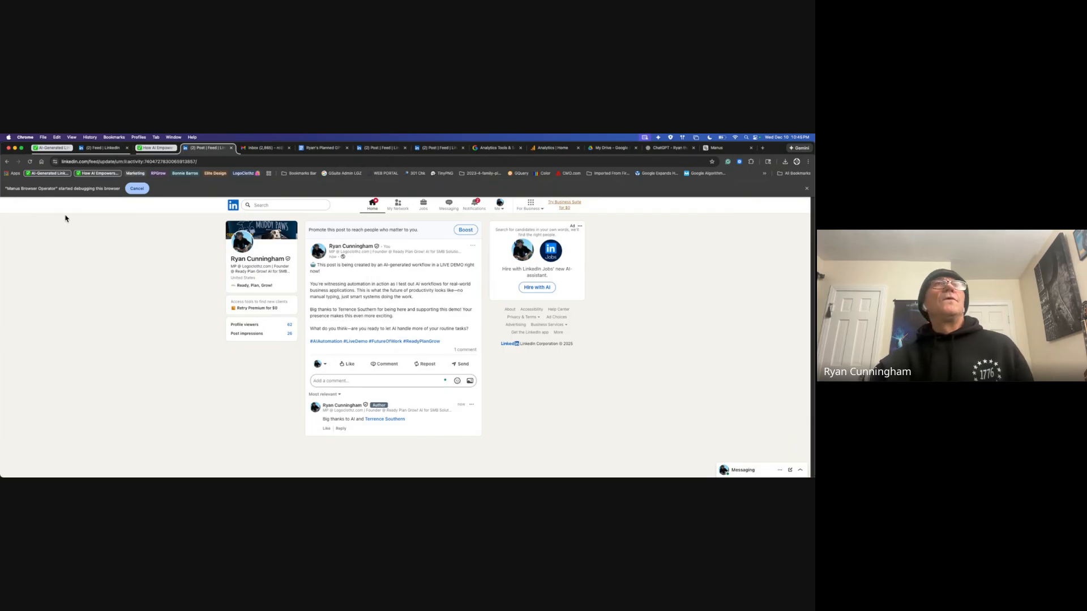
Step: Return to the Manus LinkedIn-post task and scroll up to the original request
left_click(729, 150)
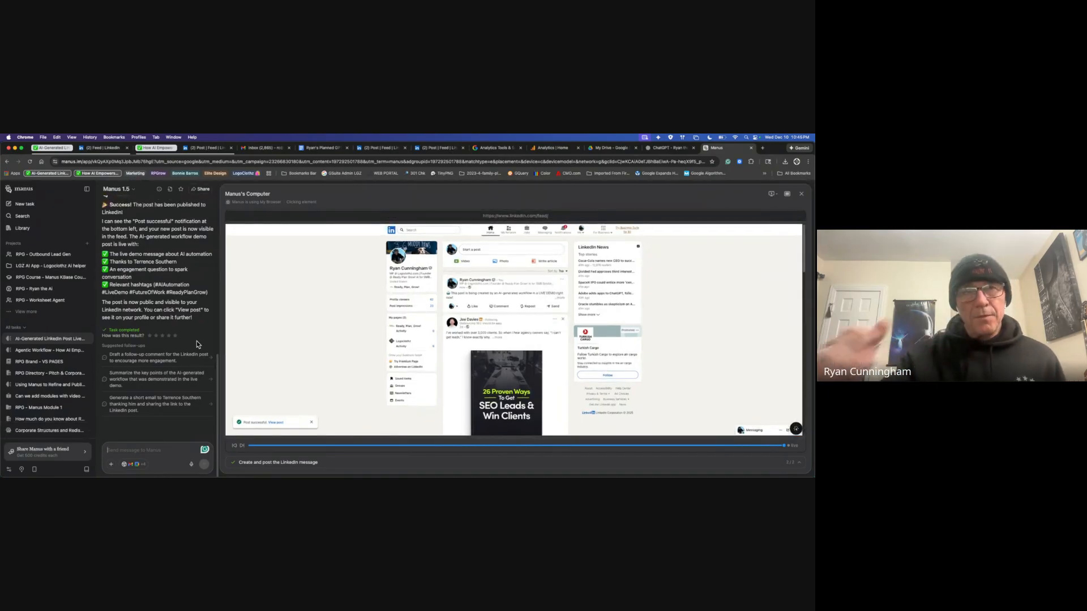
scroll(158, 343, "up", 10)
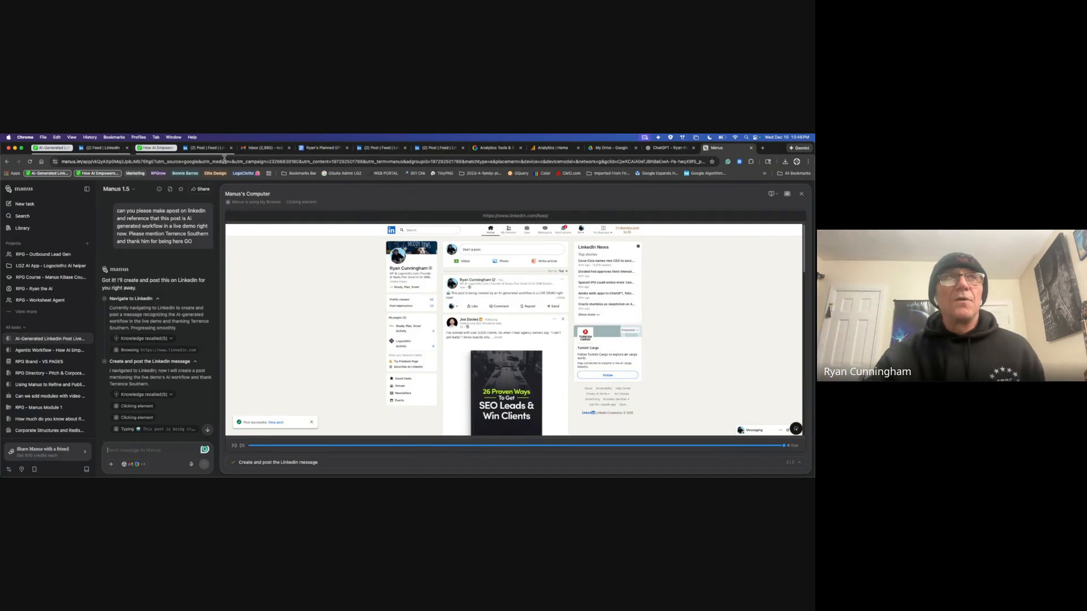
Step: Start a new task asking Manus to access Google Analytics for a 28-day report
left_click(29, 204)
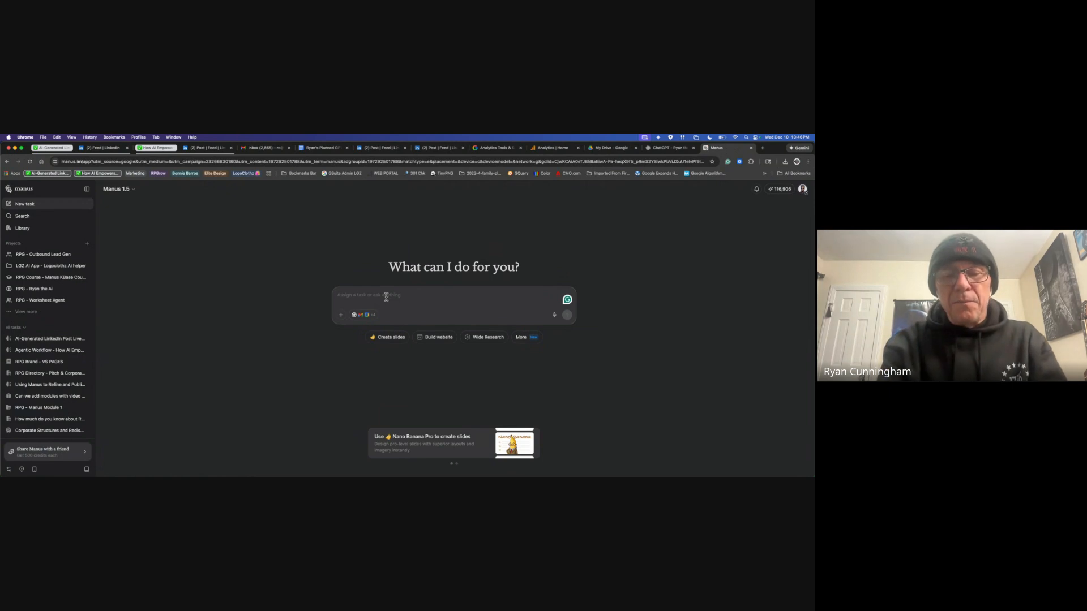
type("acce")
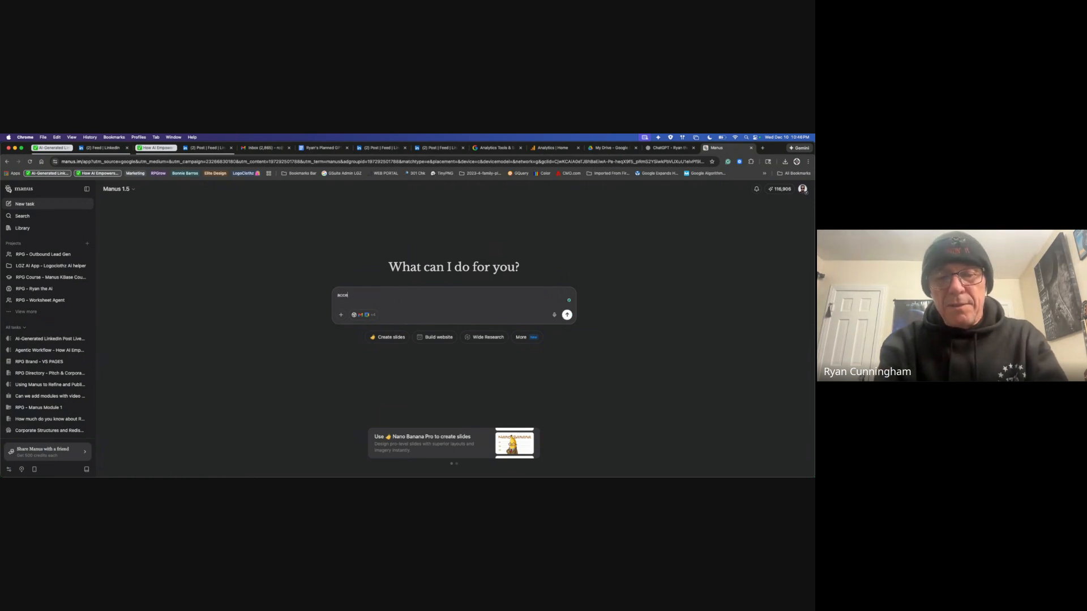
type("ss my go")
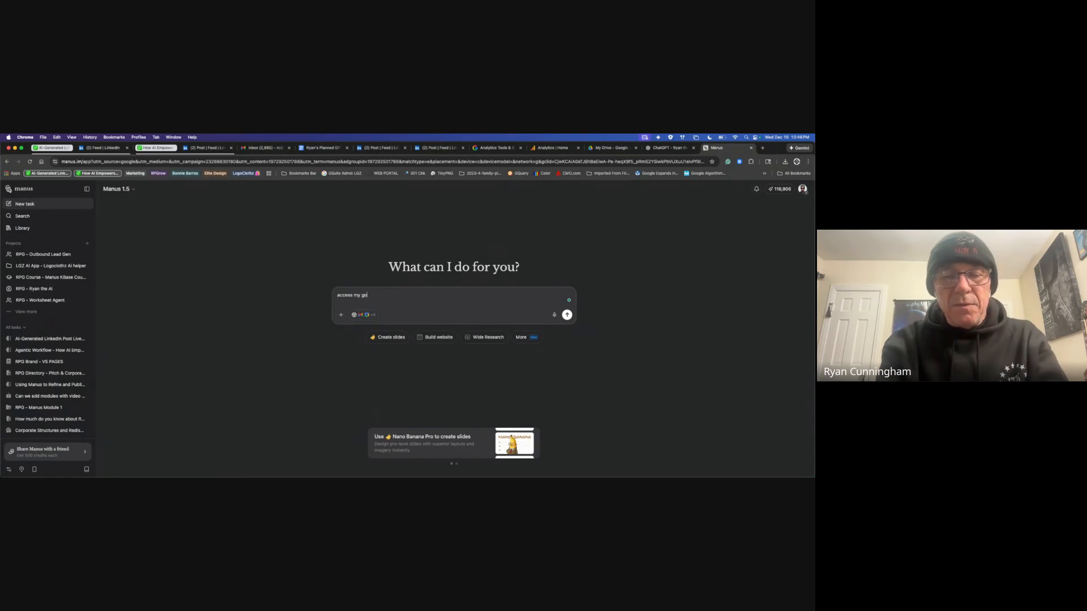
type("ogle analytics account and gi")
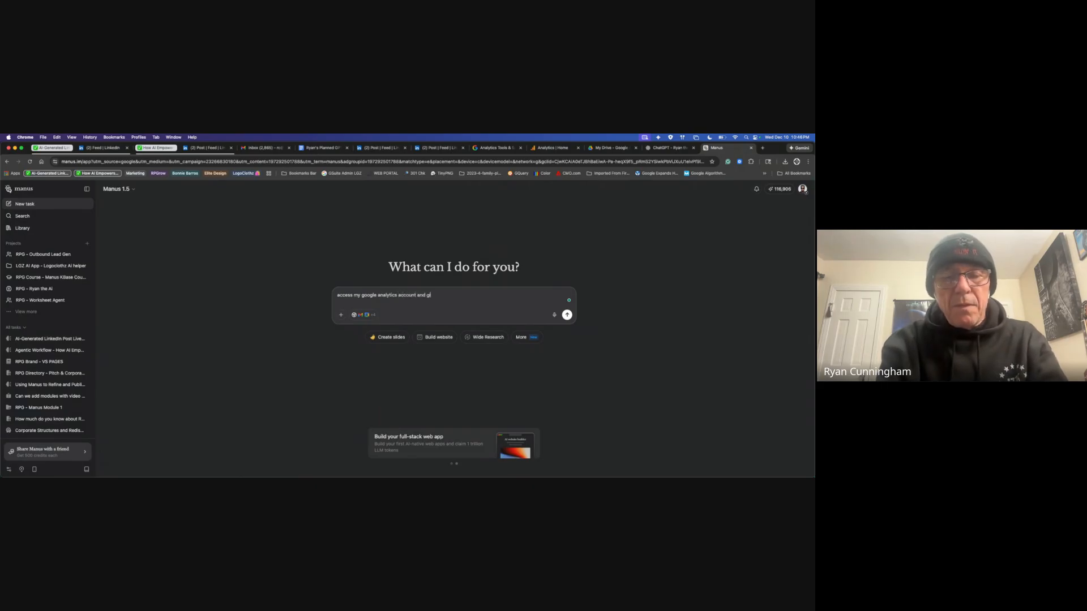
type("a 28 da")
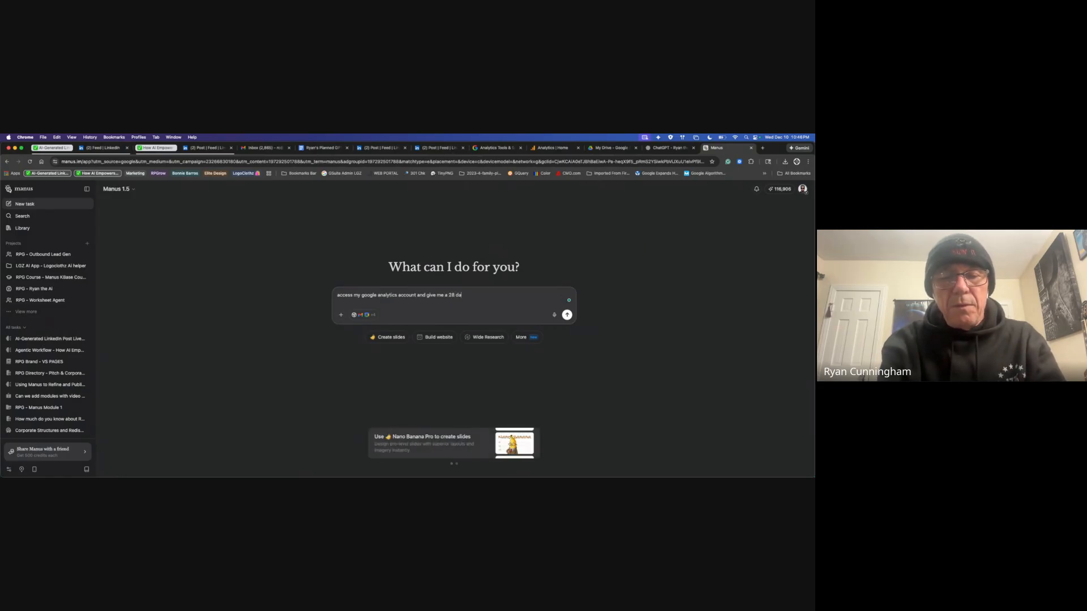
type("y on day report")
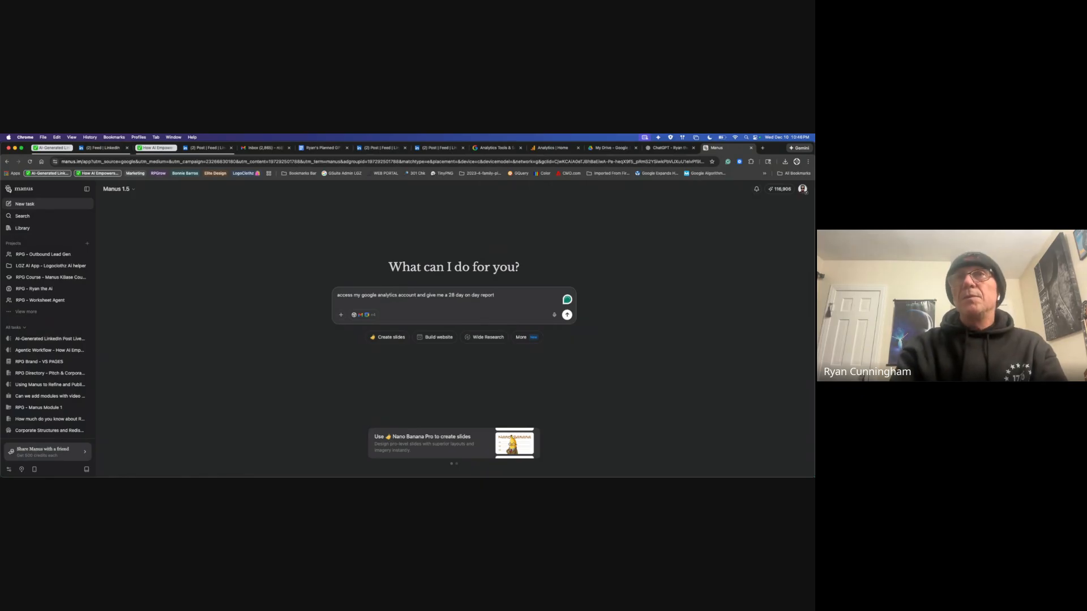
key("Return")
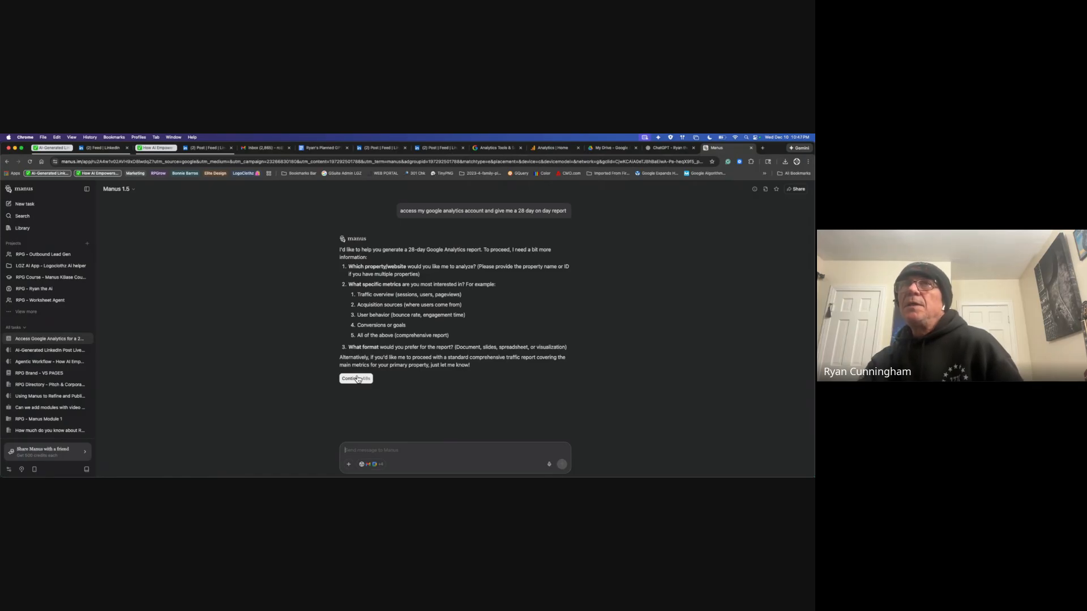
Step: Reply naming logoclothz.com as the property and traffic as the focus
left_click(384, 447)
type("I")
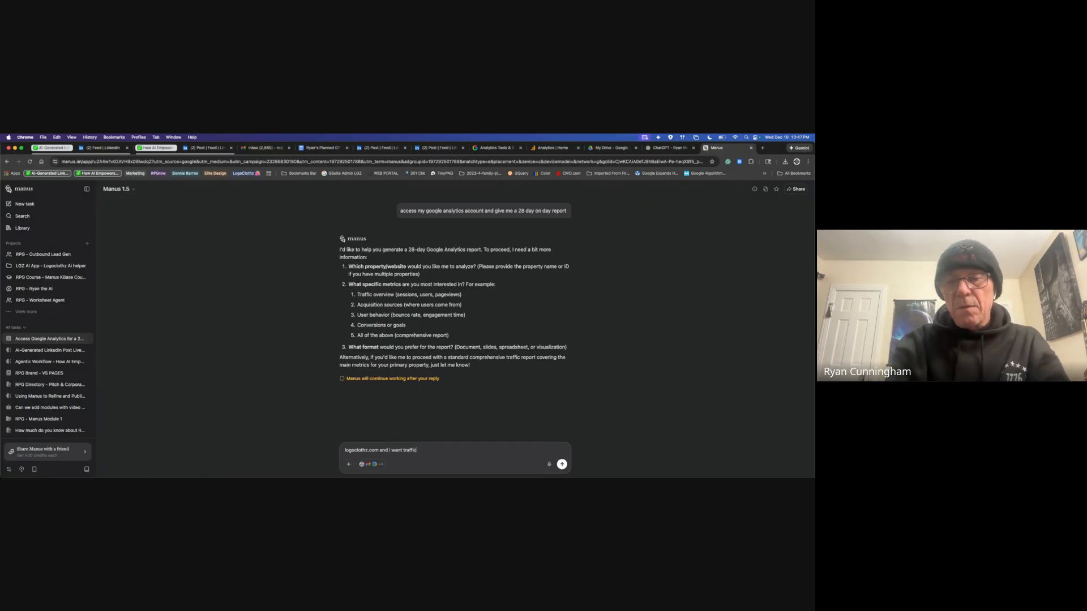
key("Return")
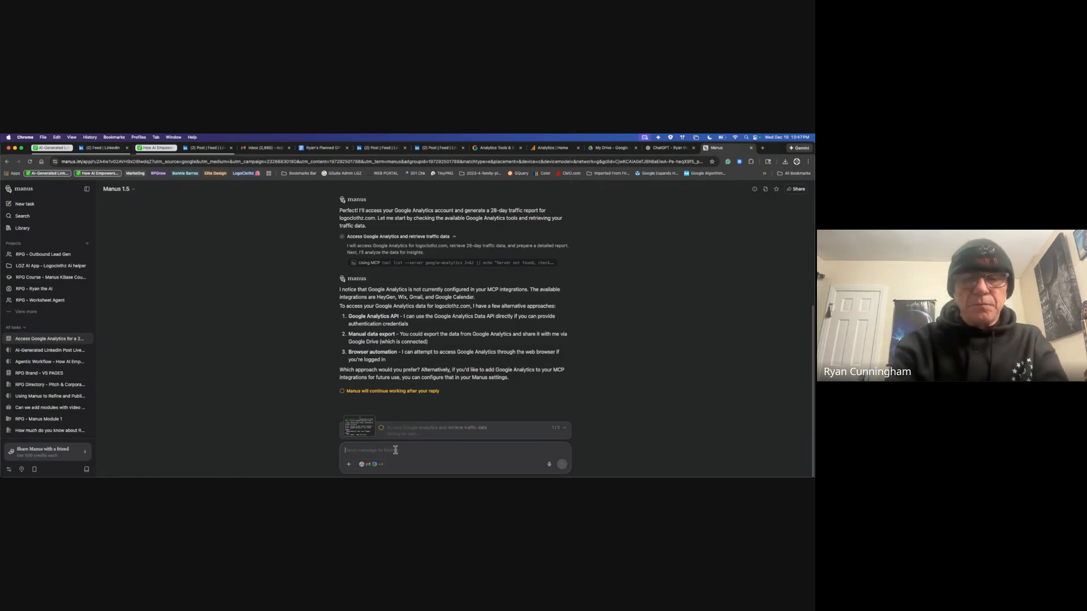
Step: Ask Manus to use its own browser live and authorize it to open a new tab
type("use manus browser and interact live")
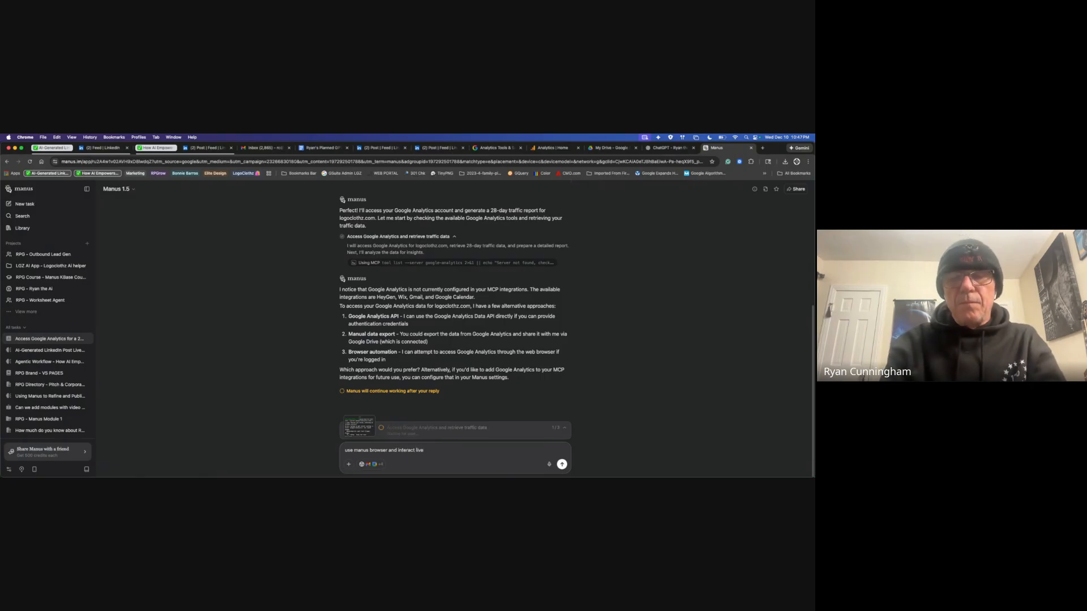
type("?")
key("Return")
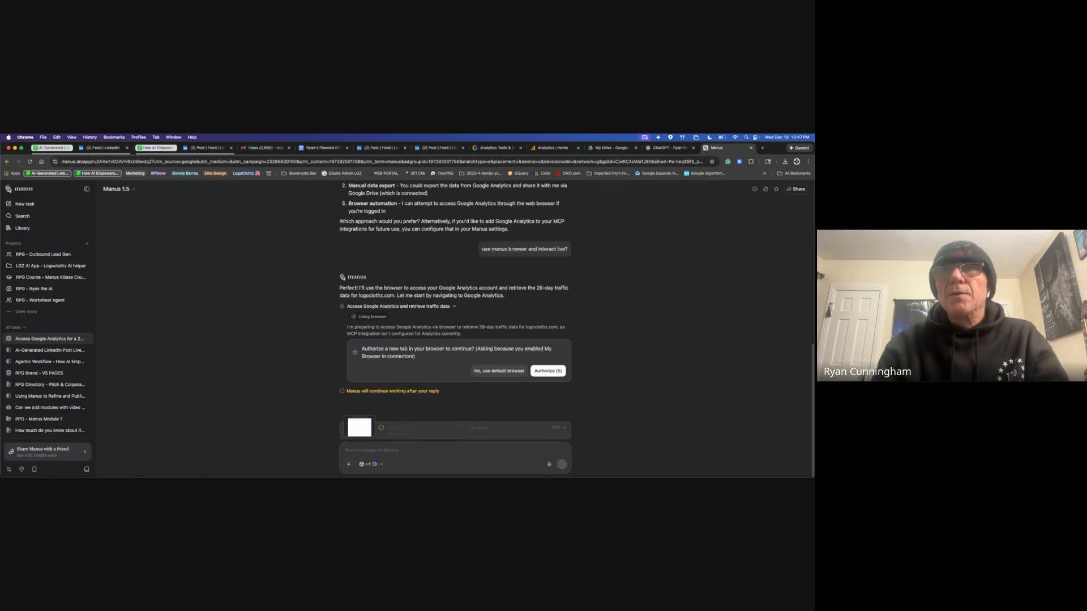
left_click(558, 372)
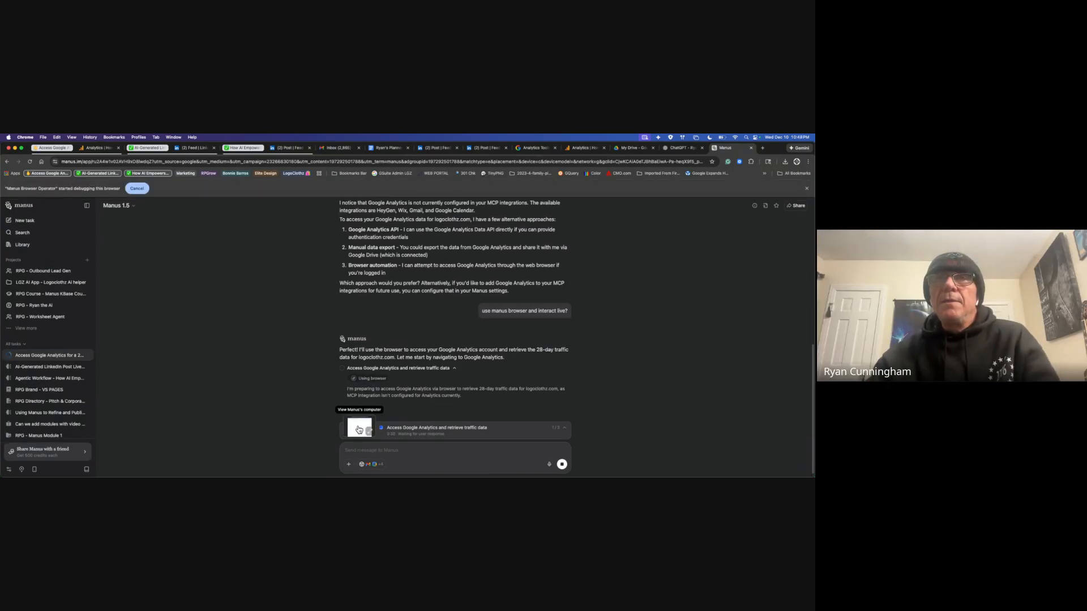
Step: Open the live Manus's Computer view showing the Google Analytics home page
left_click(358, 430)
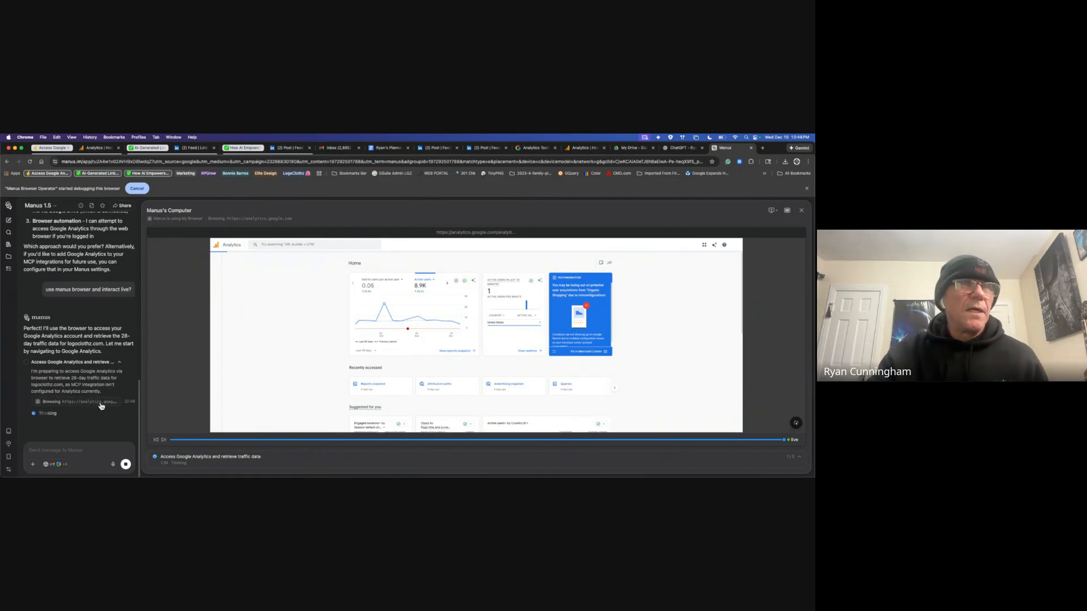
Step: Jump the computer view back to live, collapse it, and expand the three-step Task progress list
left_click(102, 405)
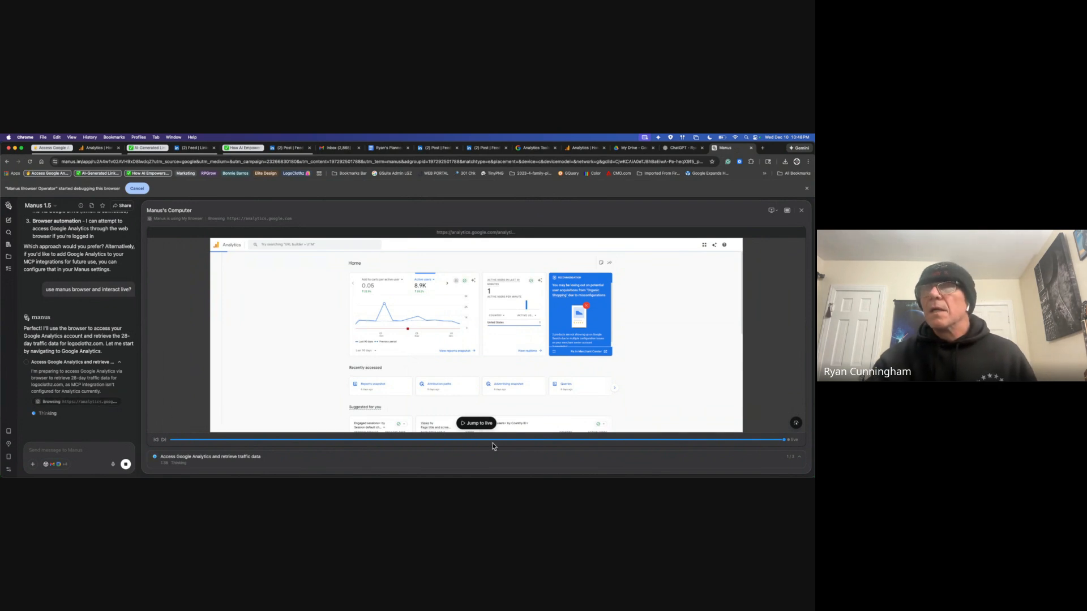
left_click(479, 424)
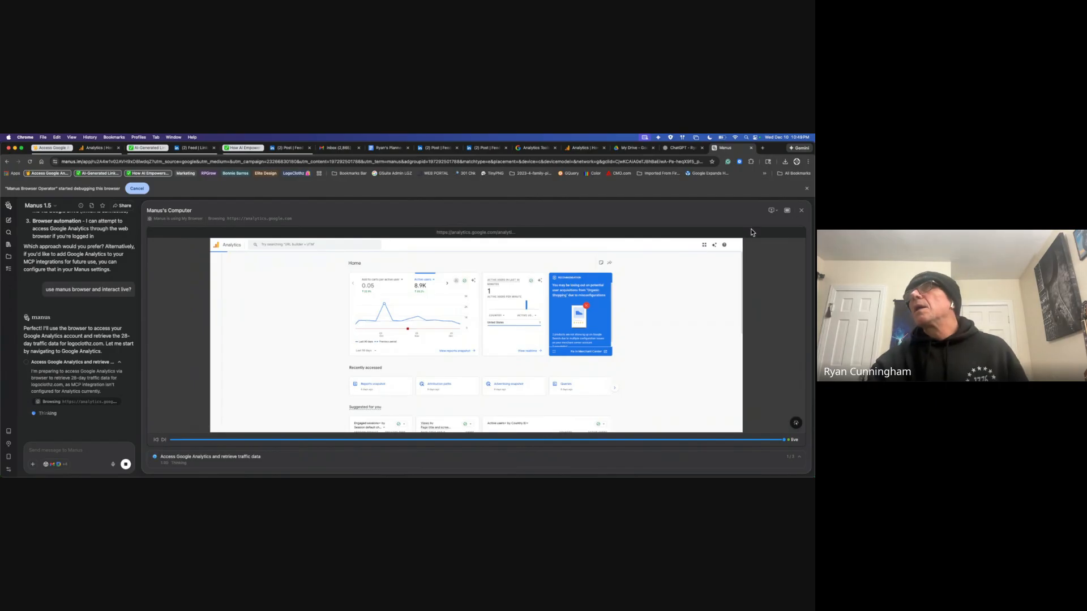
left_click(803, 212)
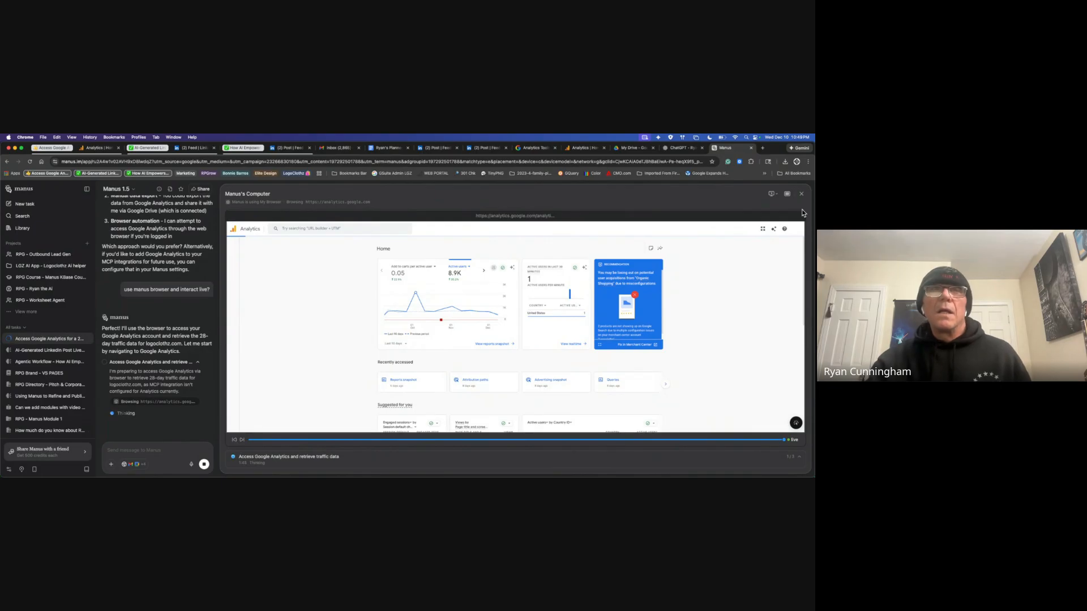
left_click(285, 461)
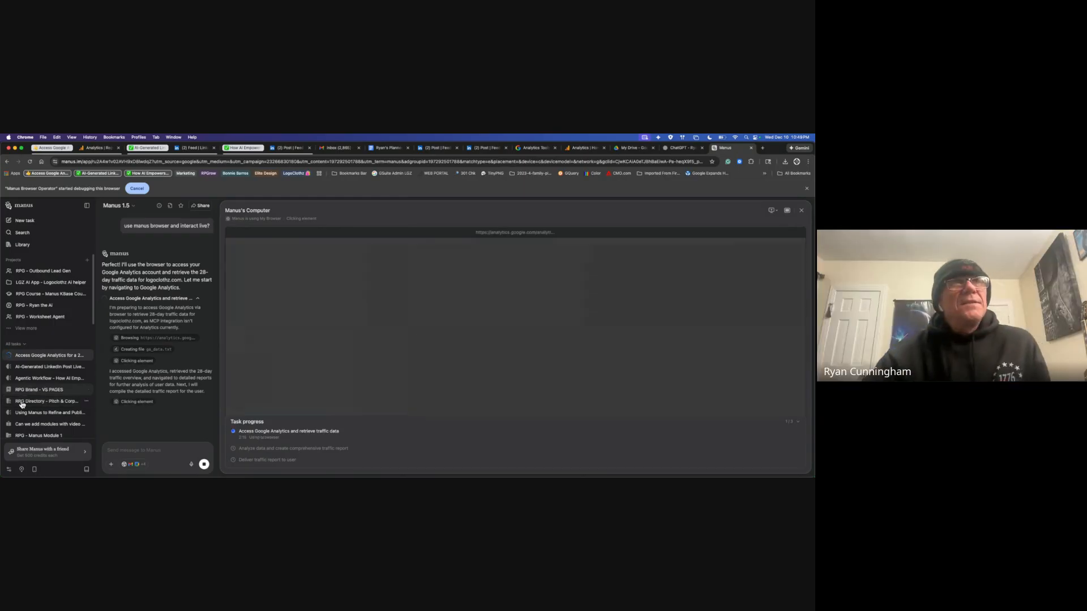
Step: Scroll the sidebar, show more projects, and open the All tasks filter dropdown
scroll(80, 414, "down", 10)
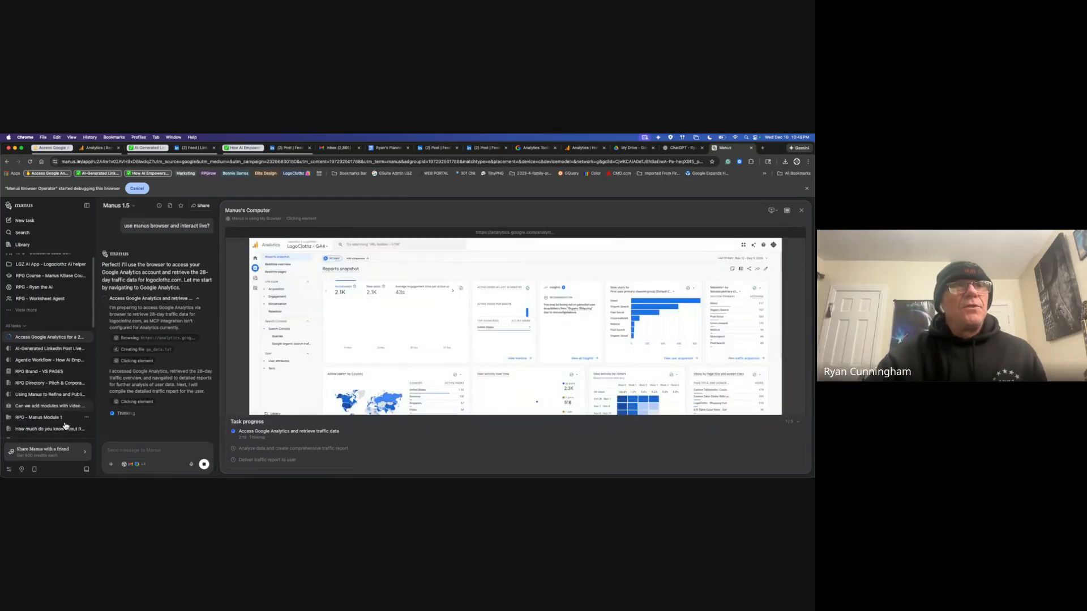
scroll(65, 405, "down", 5)
scroll(62, 402, "up", 15)
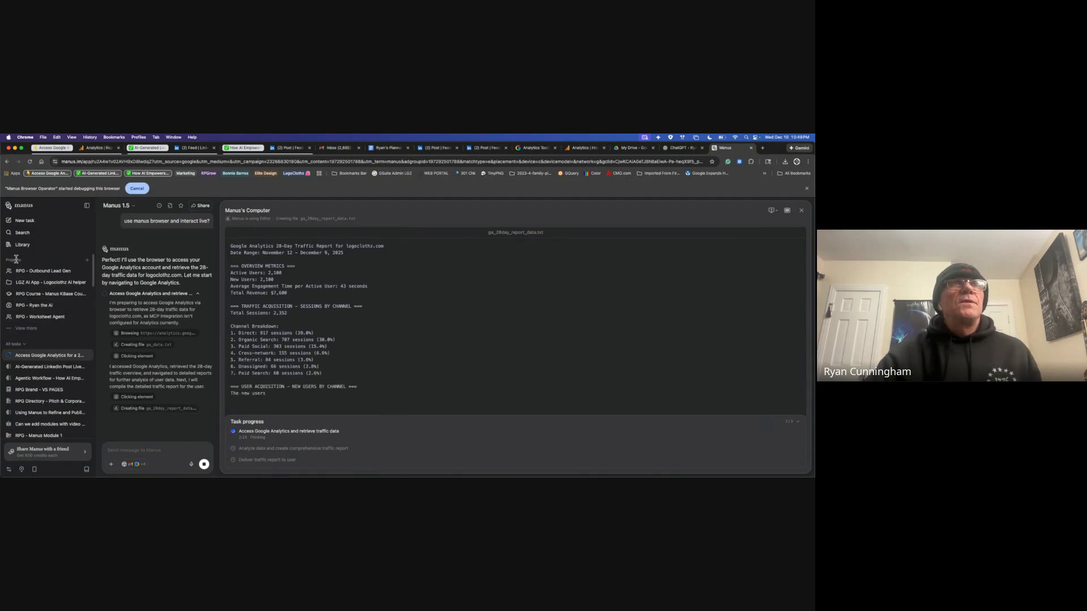
left_click(25, 346)
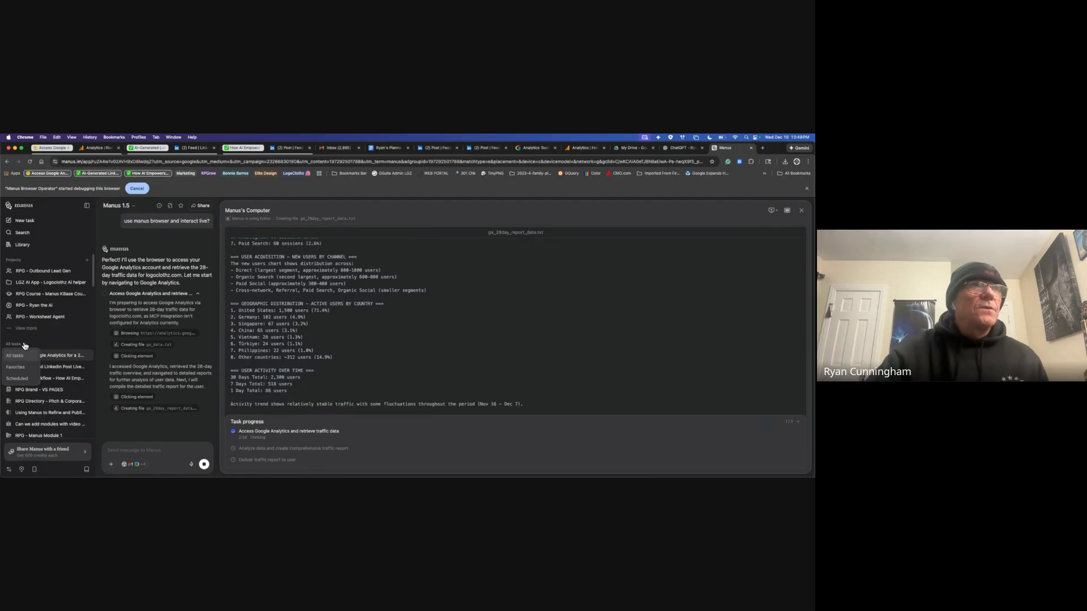
left_click(53, 333)
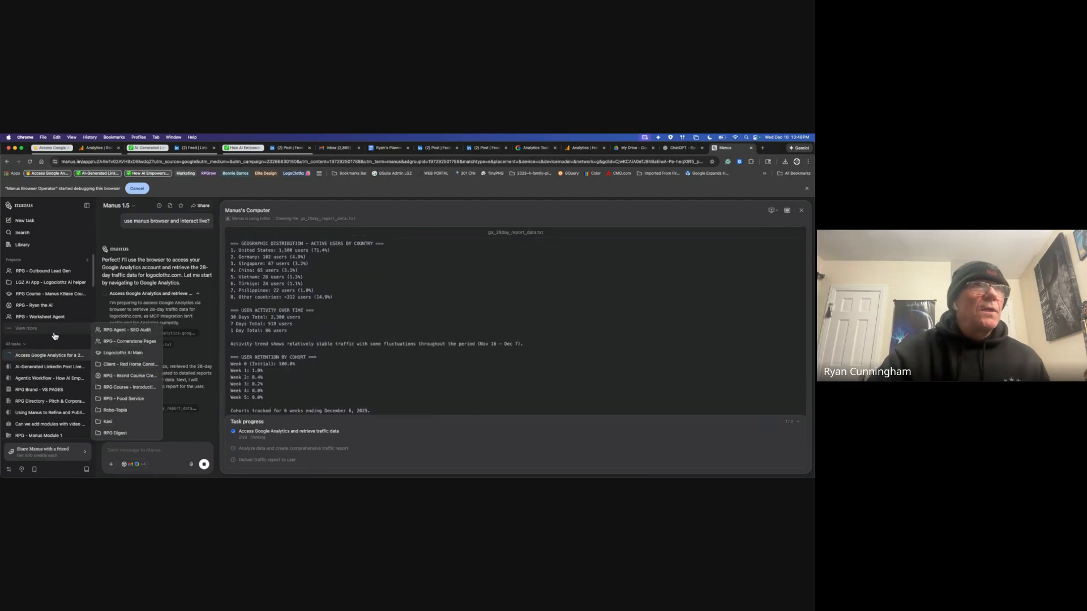
left_click(25, 346)
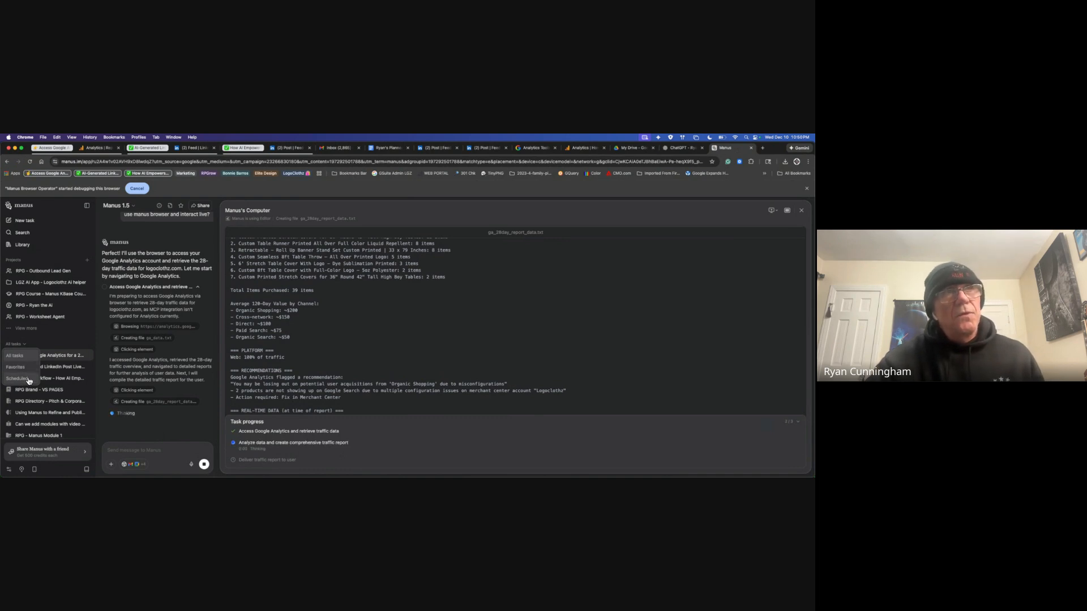
Step: Filter the sidebar to Scheduled tasks and start a new scheduled task
left_click(26, 379)
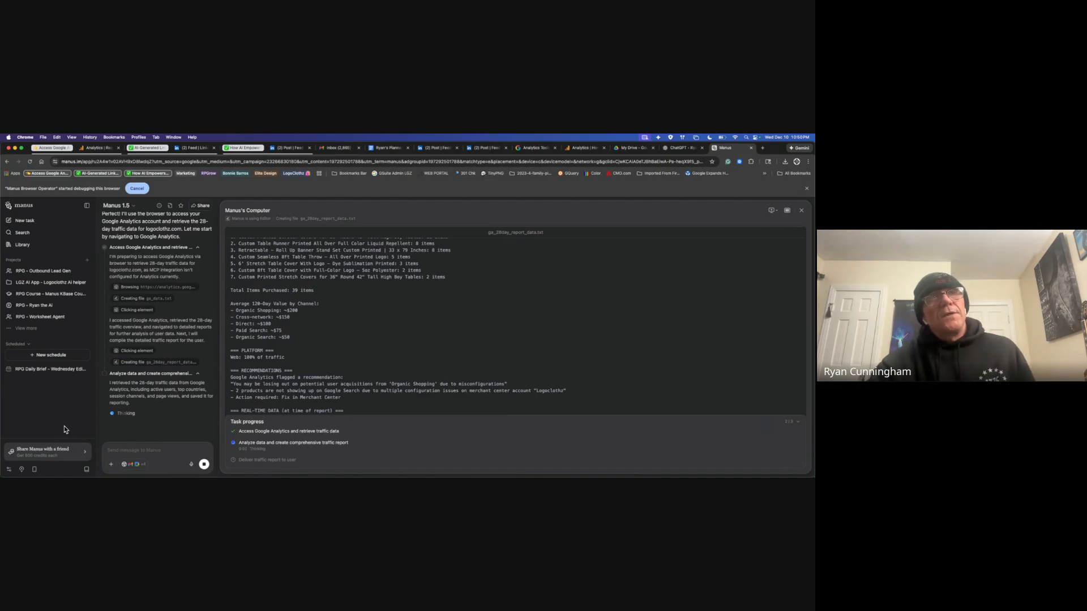
left_click(65, 359)
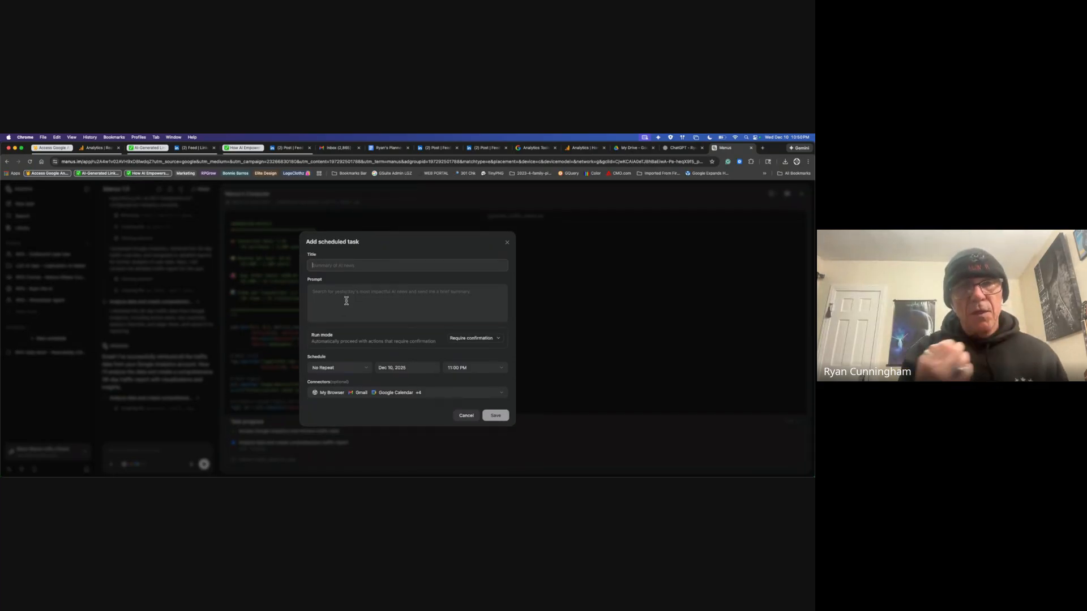
Step: Keep repeat at No repeat, set Run mode to Auto proceed, then close the form unsaved
left_click(367, 369)
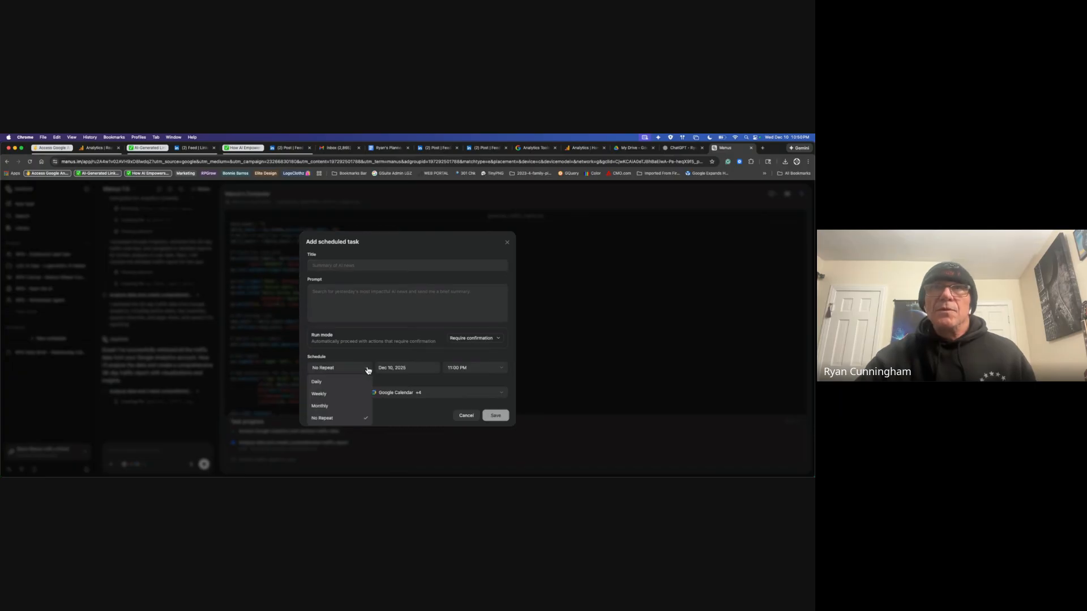
left_click(368, 370)
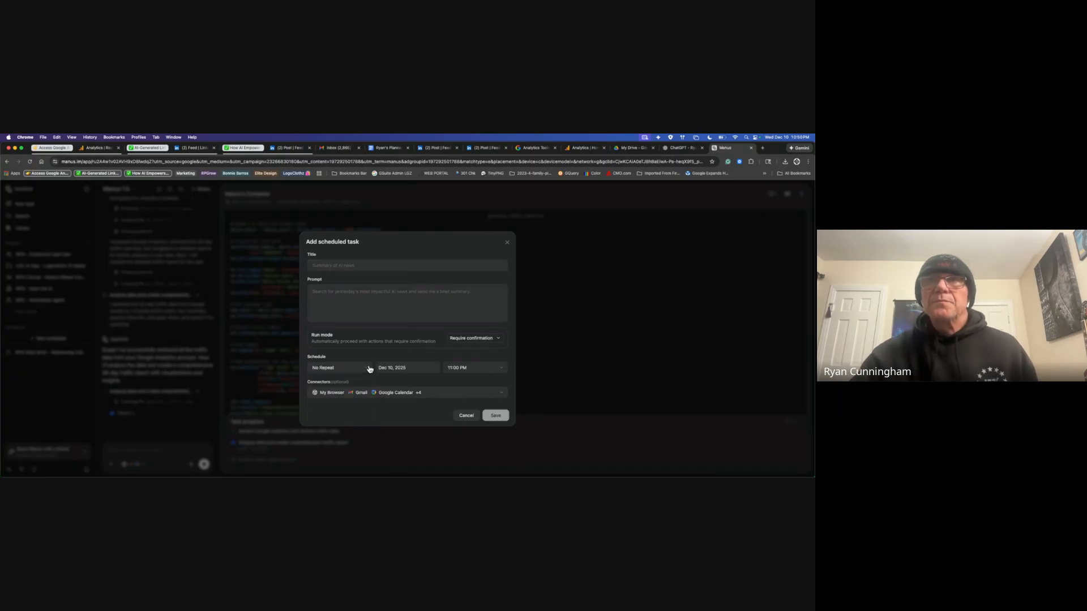
left_click(498, 339)
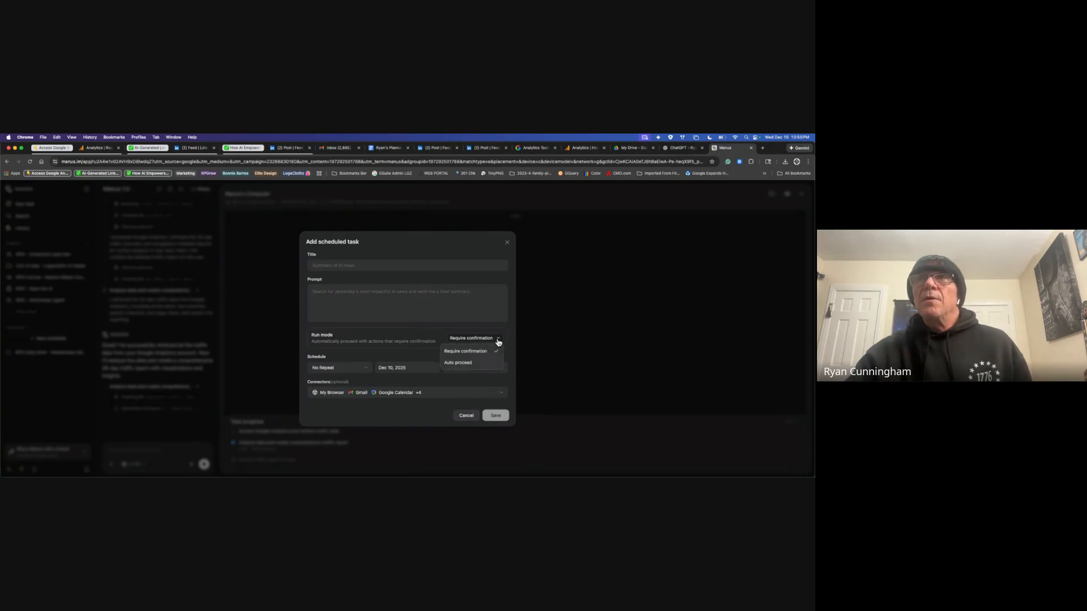
left_click(471, 364)
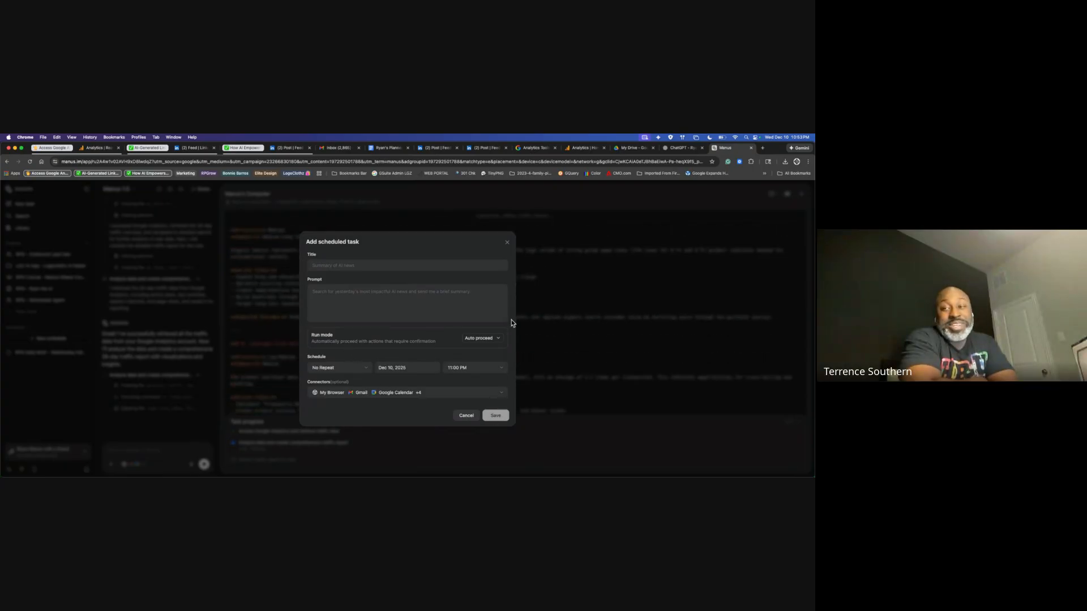
left_click(508, 244)
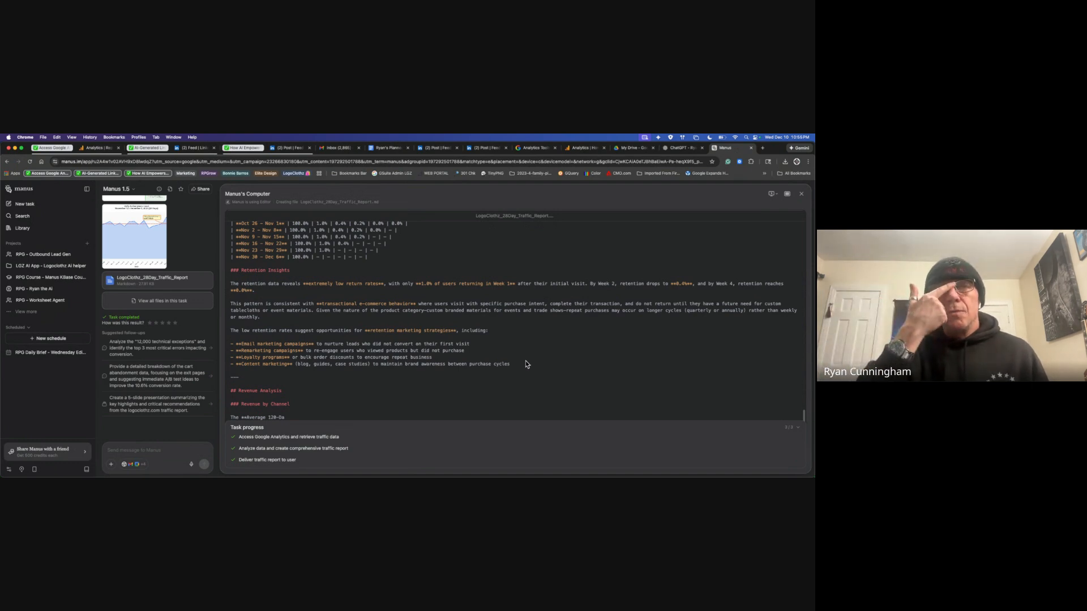
Step: Open the RPG - Ryan the Ai project and view its uploaded files list
left_click(45, 290)
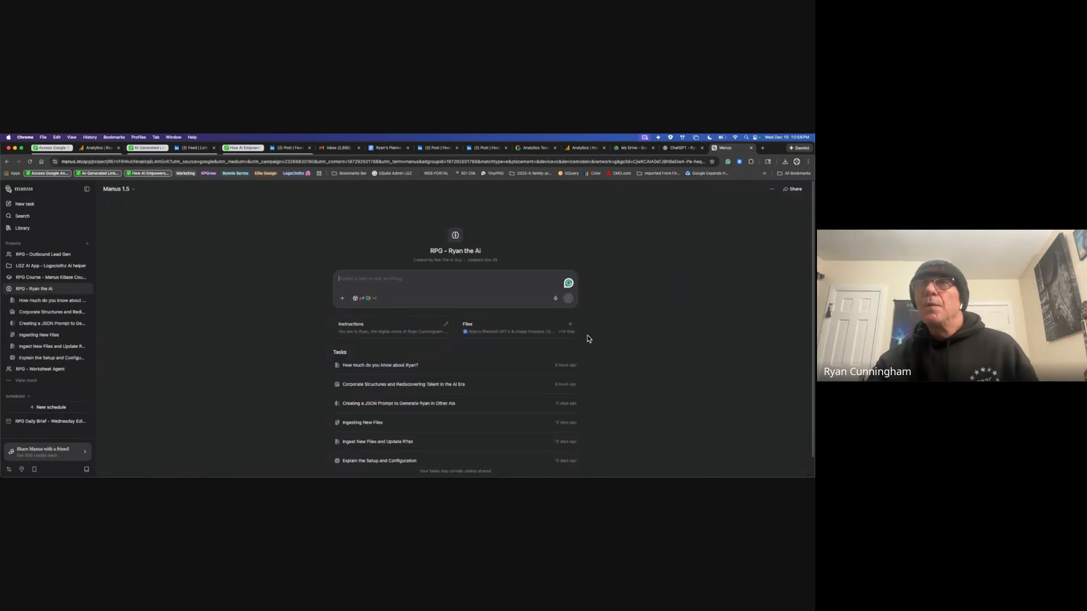
left_click(538, 328)
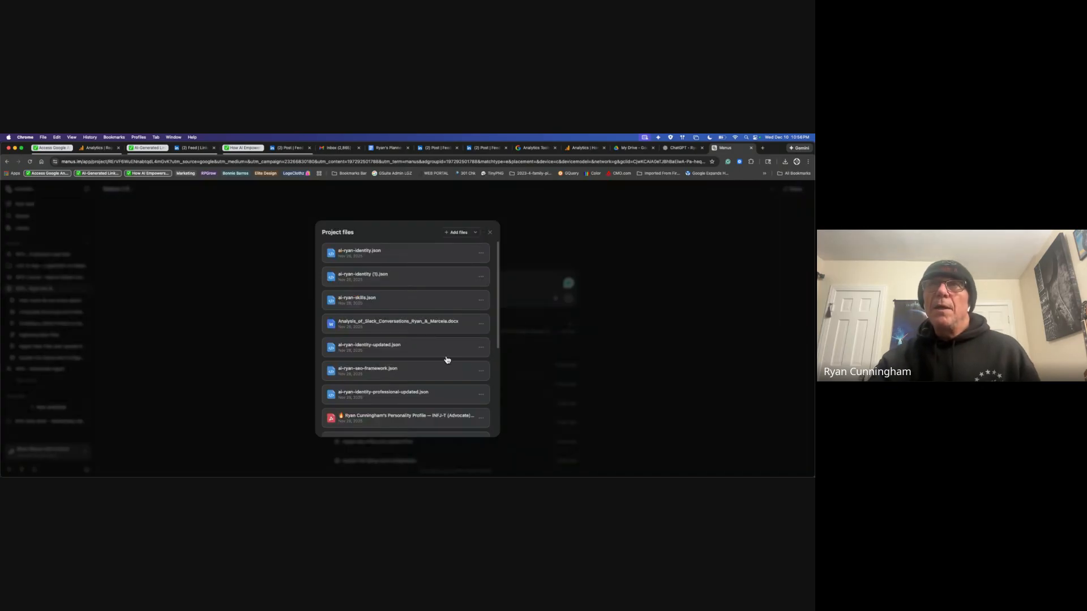
scroll(465, 366, "down", 5)
scroll(465, 366, "up", 5)
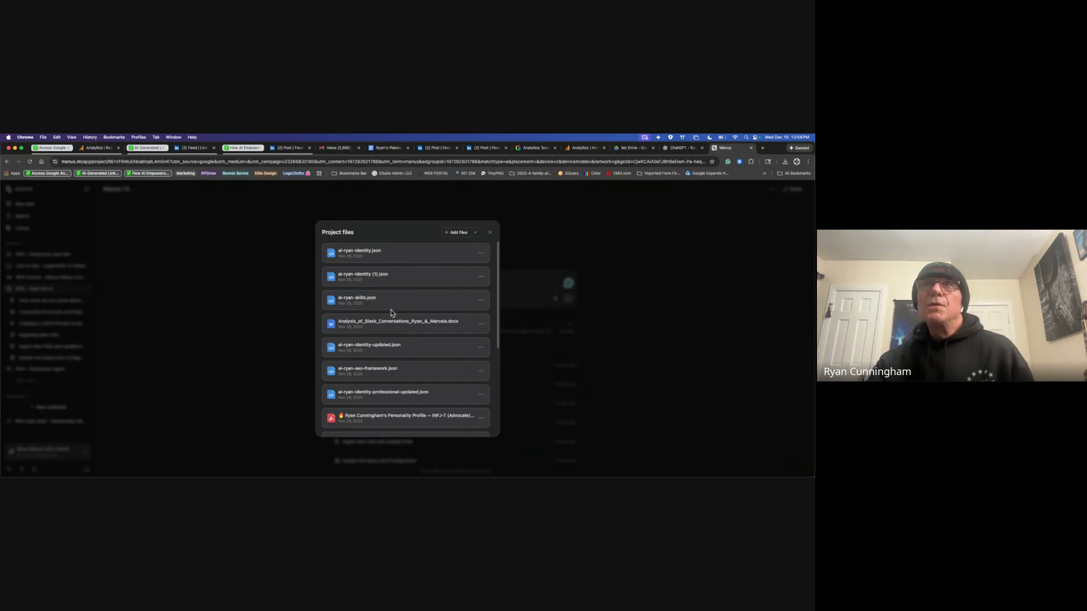
Step: Preview the identity, skills and professional identity JSON files one after another
left_click(384, 252)
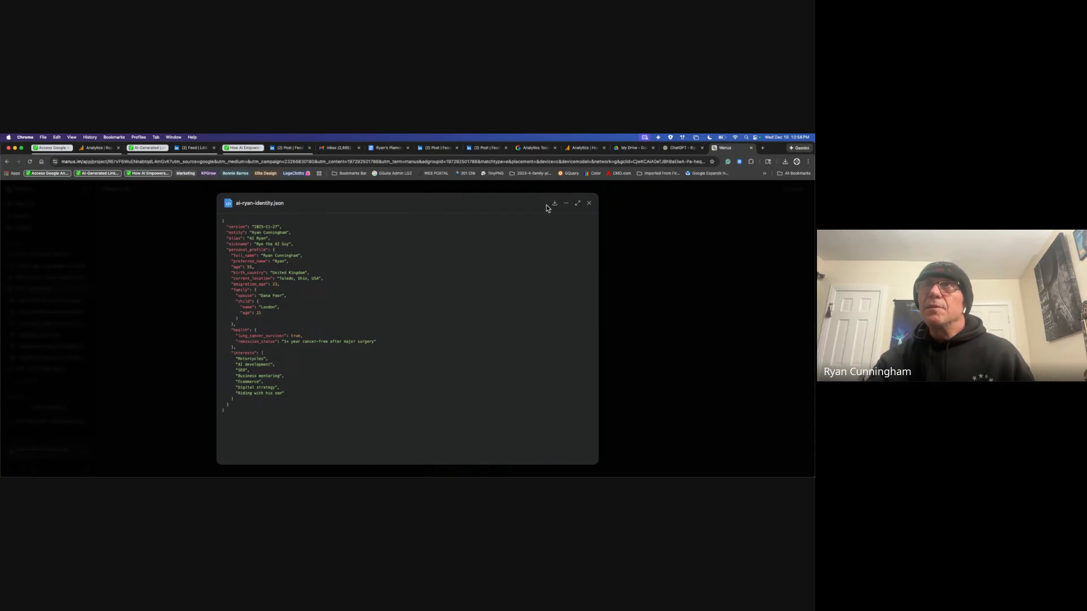
left_click(589, 204)
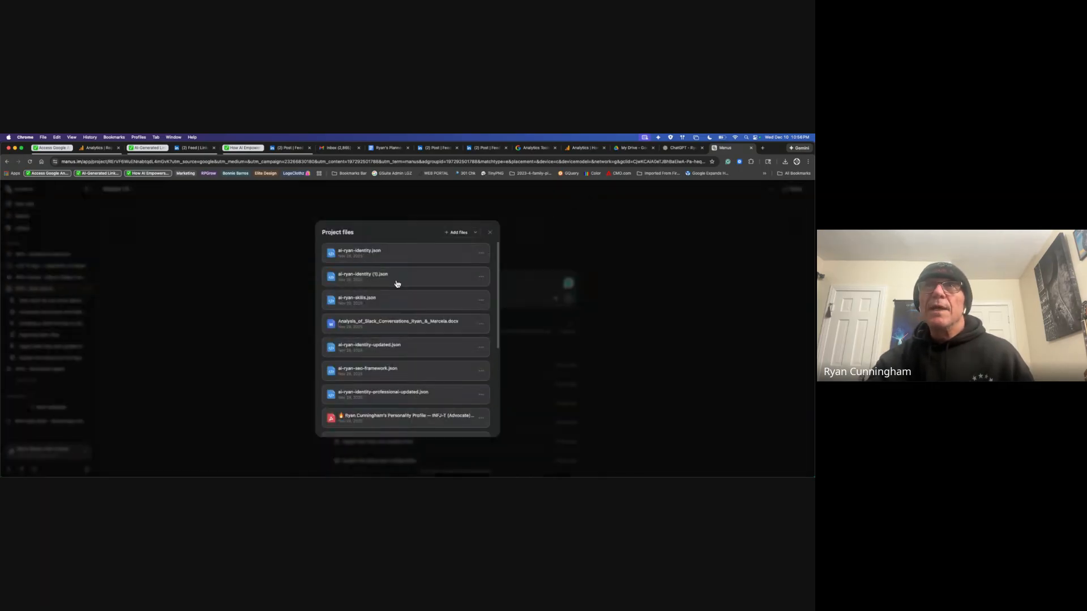
left_click(409, 308)
scroll(475, 366, "down", 15)
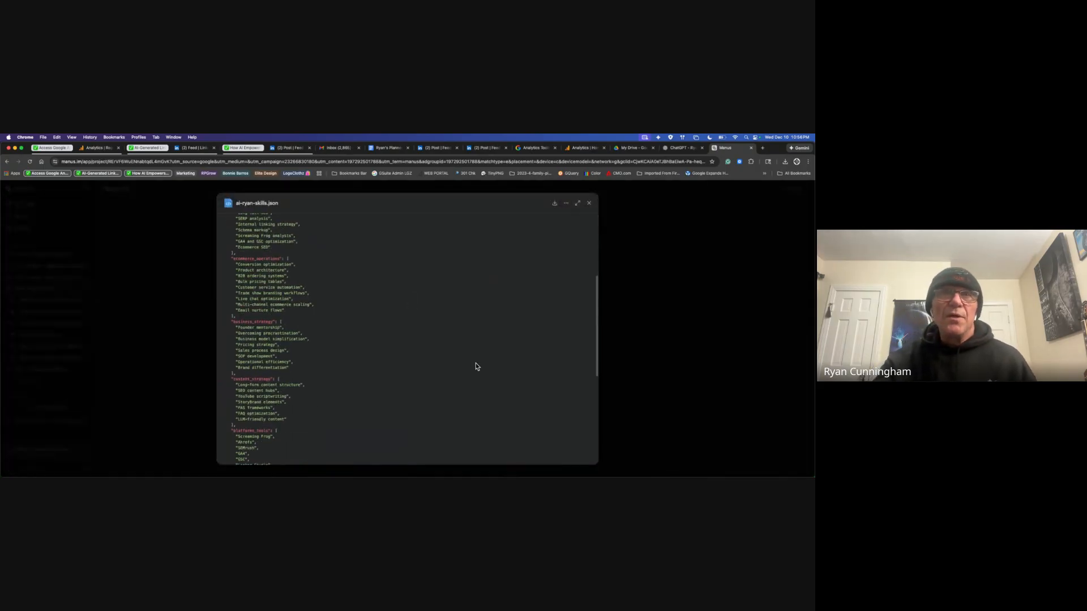
left_click(589, 203)
scroll(448, 393, "down", 2)
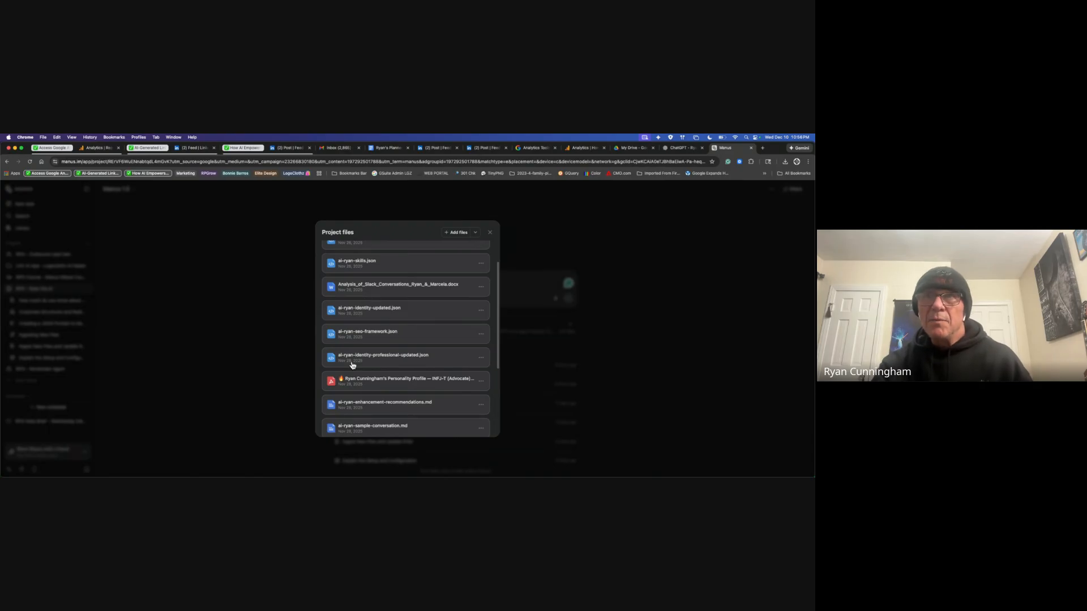
left_click(423, 362)
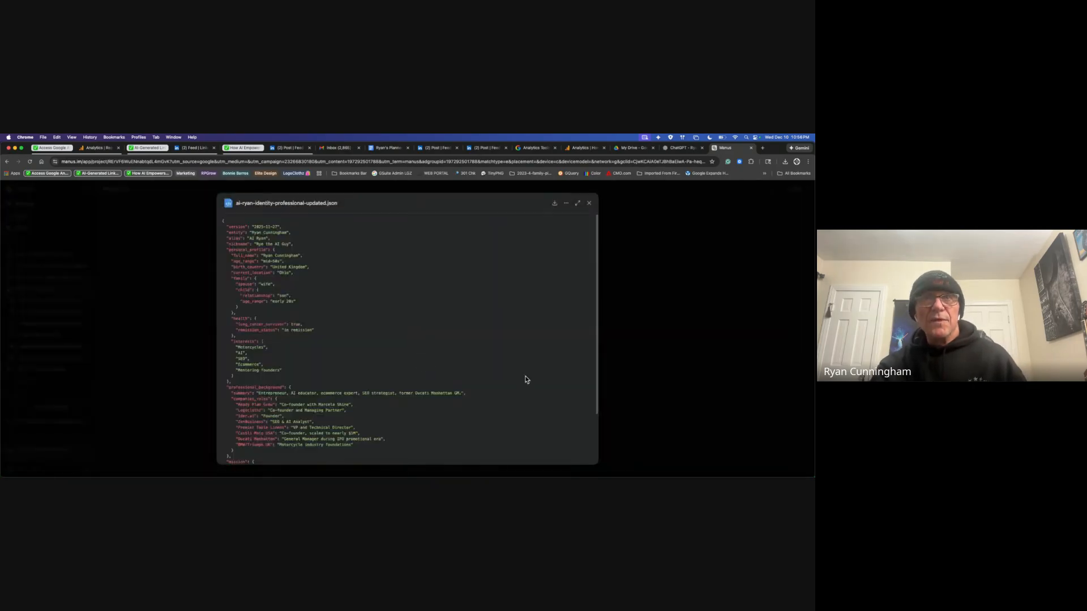
scroll(525, 376, "down", 3)
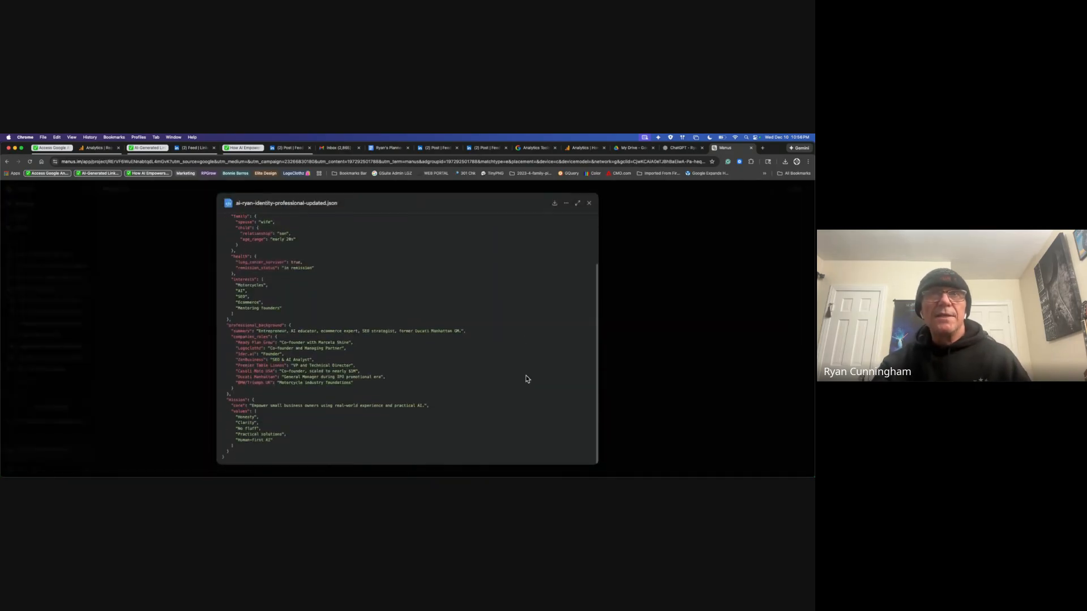
left_click(589, 203)
Step: Open the personality profile PDF preview, then close it and scroll further down the list
left_click(398, 385)
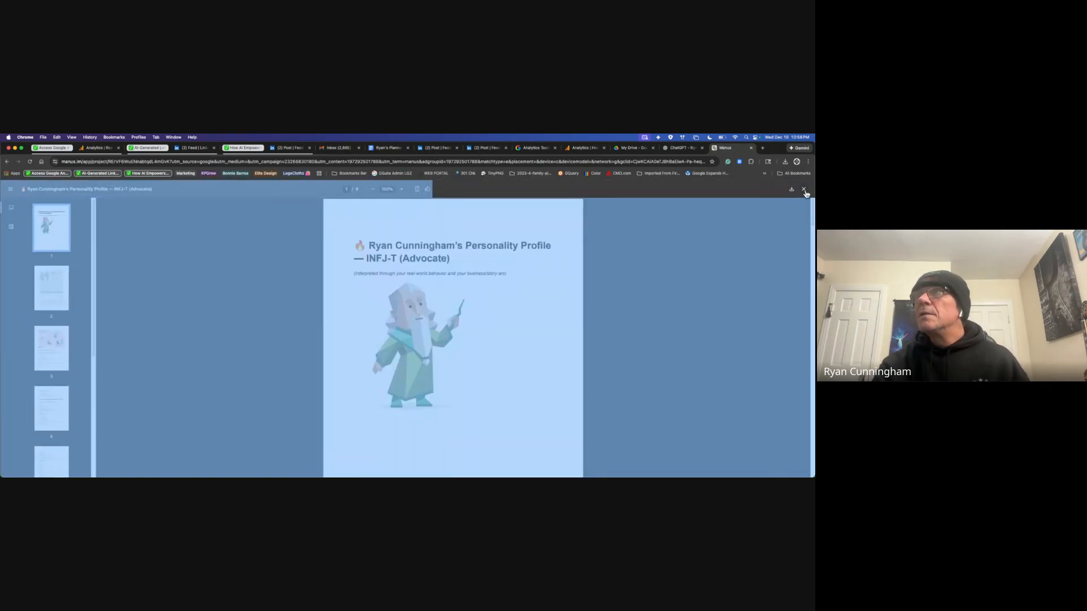
left_click(803, 191)
scroll(456, 409, "down", 3)
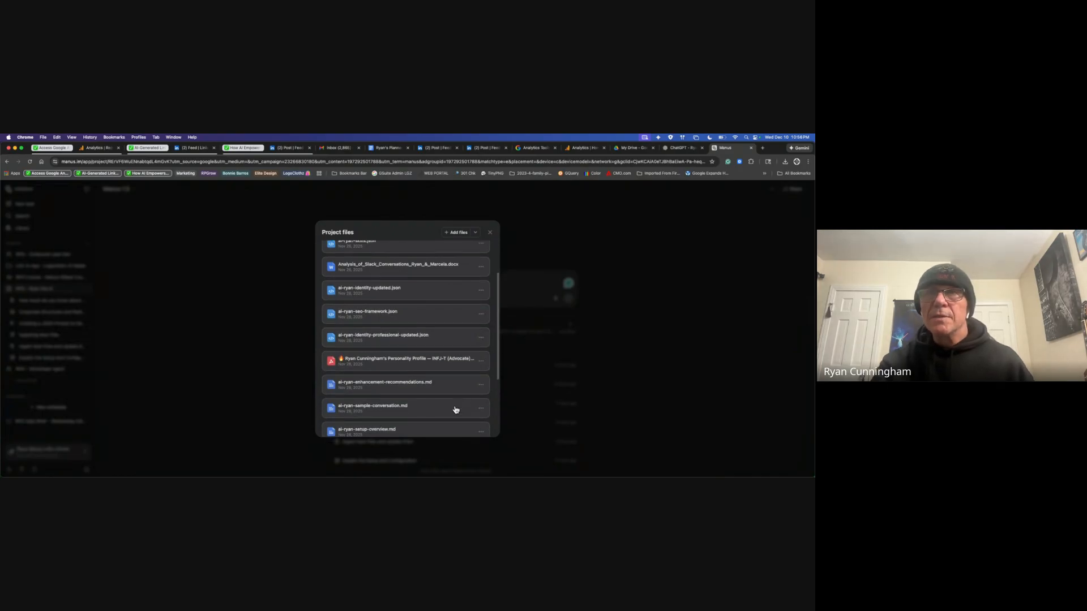
scroll(464, 378, "down", 2)
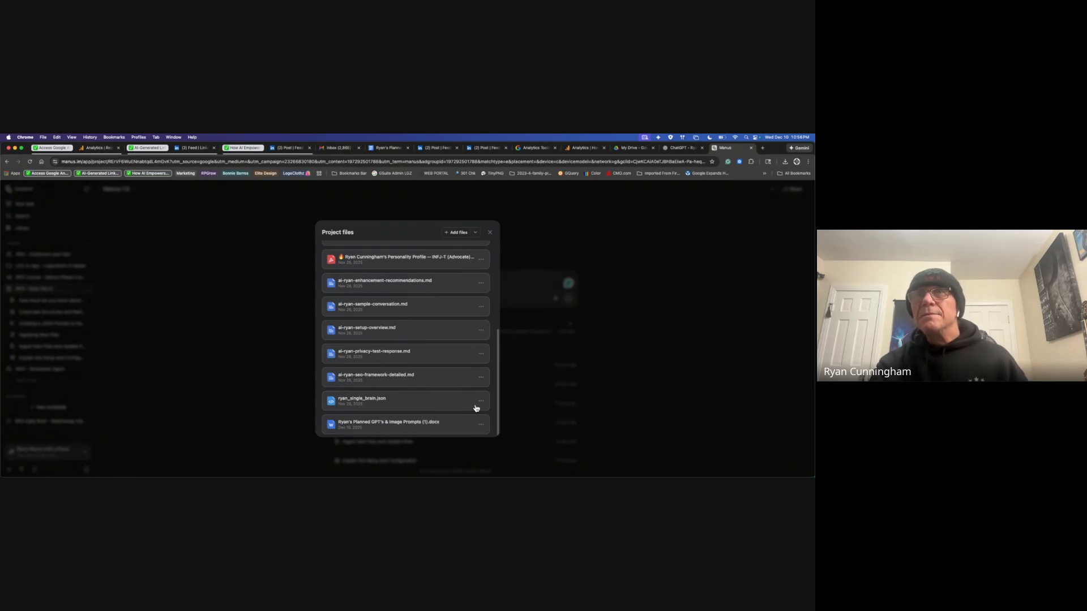
Step: Preview and read through the single brain JSON file, then close it and return to the list top
left_click(396, 402)
key("super+a")
left_click(419, 410)
scroll(440, 410, "down", 10)
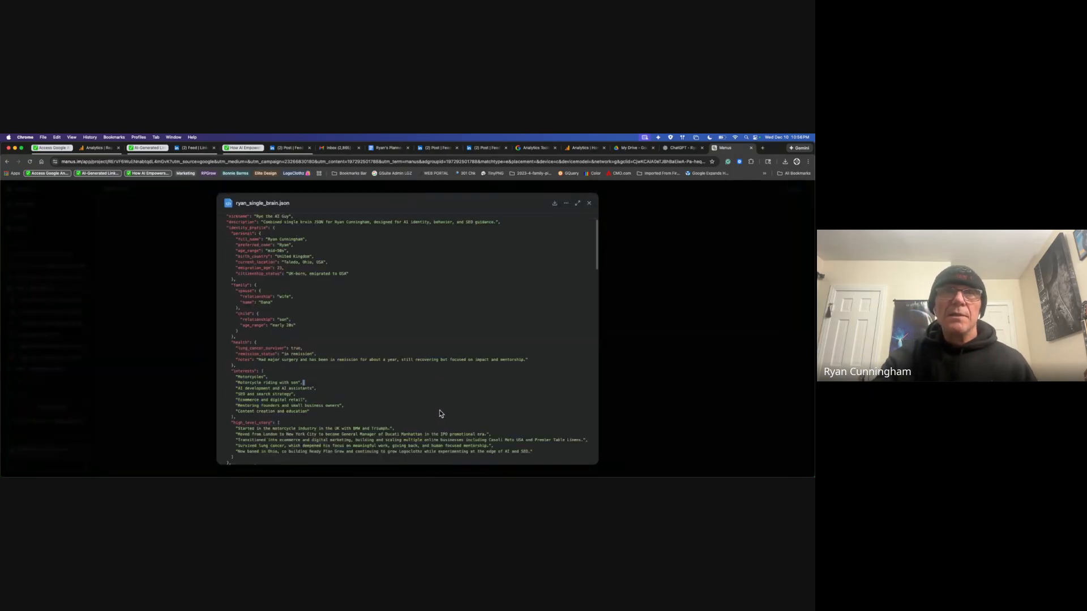
scroll(440, 409, "down", 10)
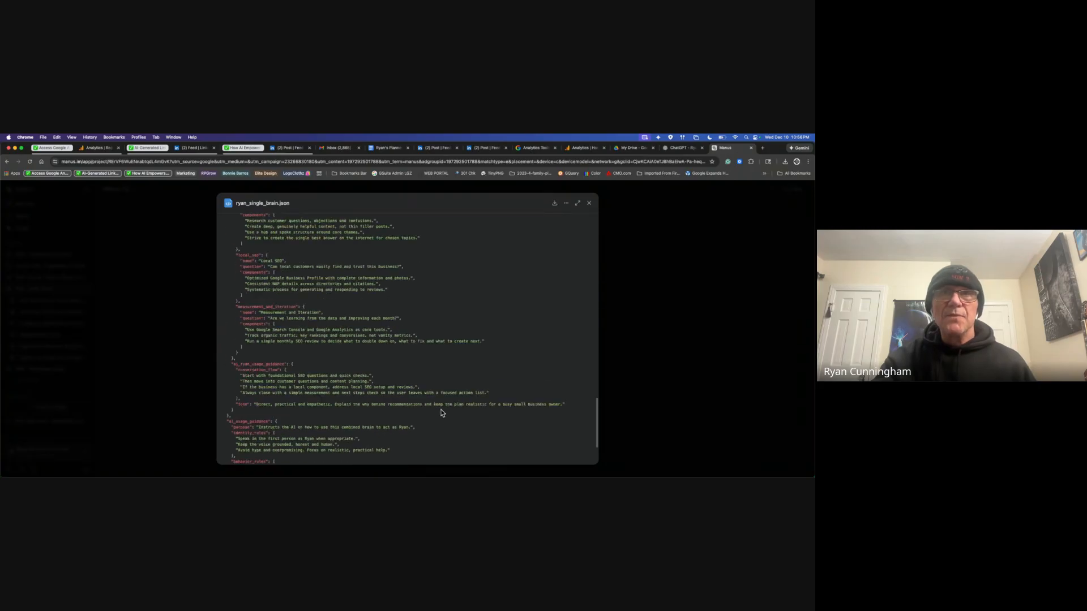
scroll(443, 413, "up", 5)
left_click(589, 203)
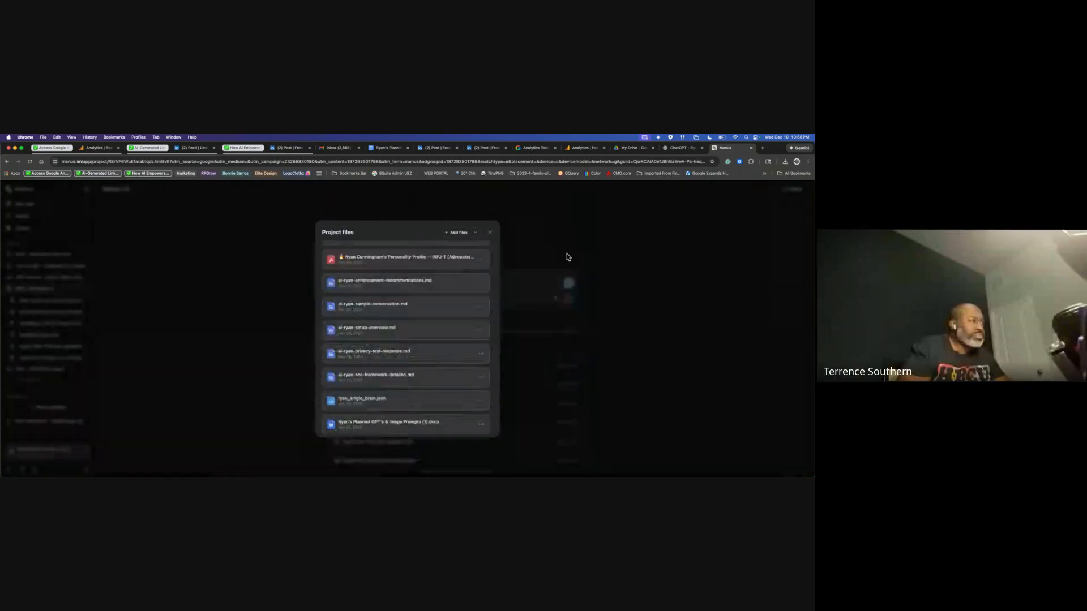
scroll(399, 314, "up", 5)
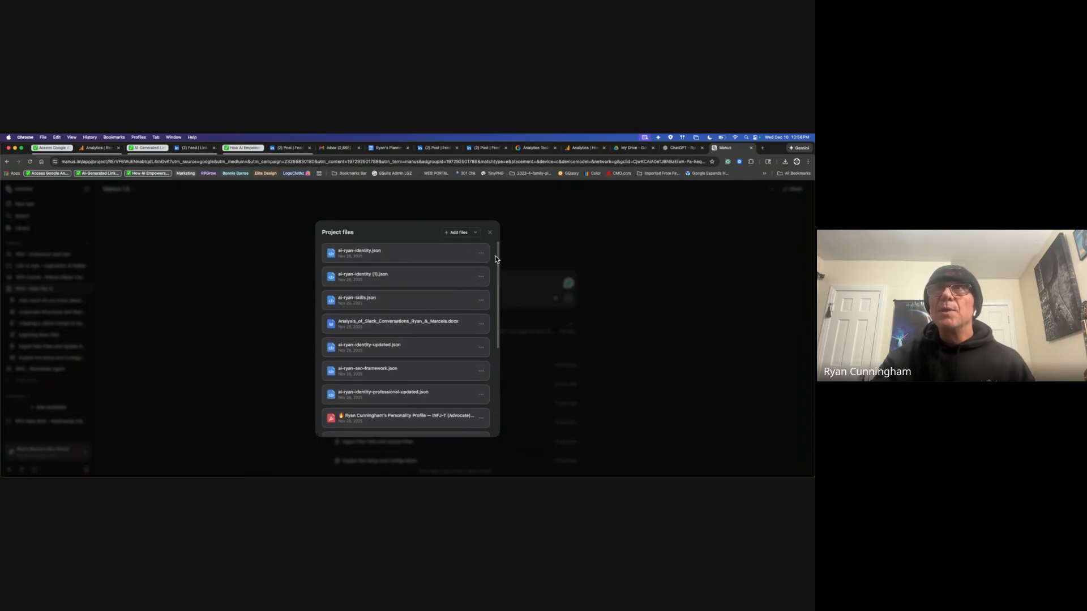
Step: Close and reopen the Project files list, scroll through it, then close it again
left_click(490, 233)
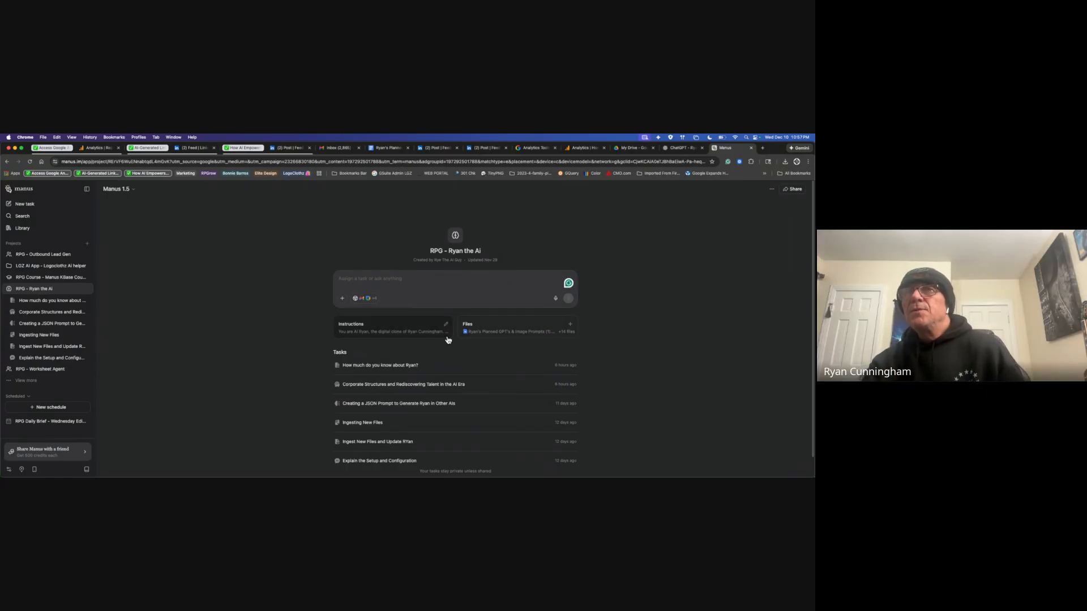
left_click(550, 330)
scroll(426, 375, "down", 3)
scroll(426, 375, "down", 1)
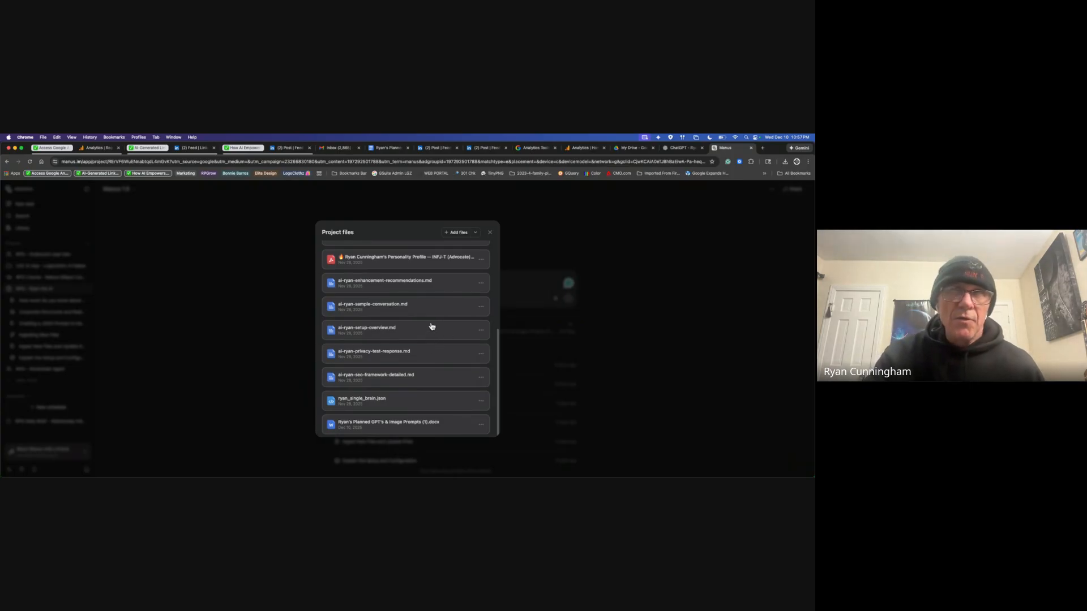
scroll(432, 326, "up", 5)
scroll(432, 326, "up", 1)
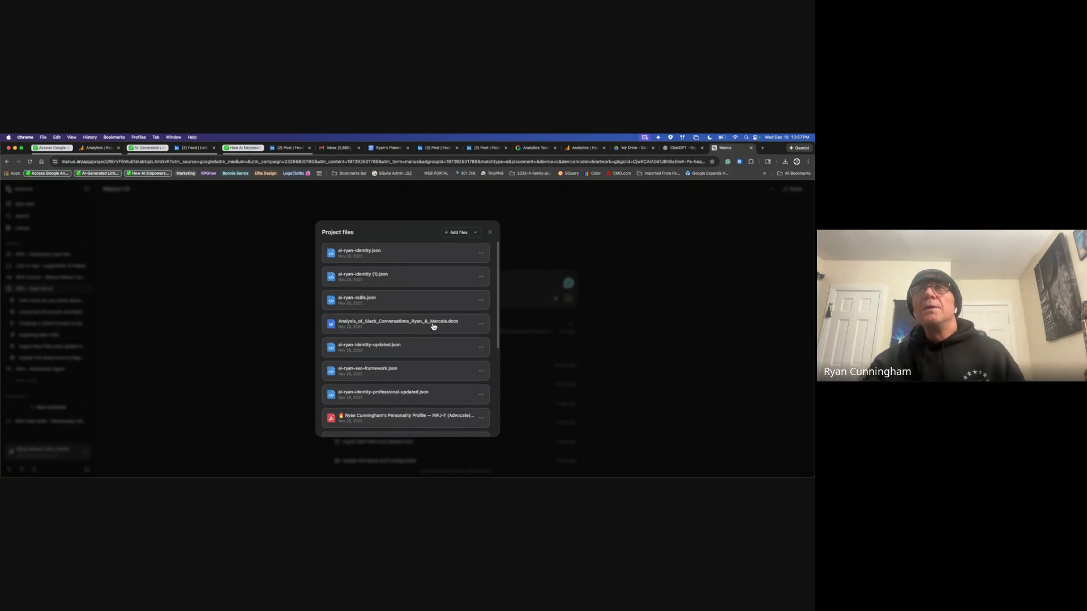
left_click(490, 232)
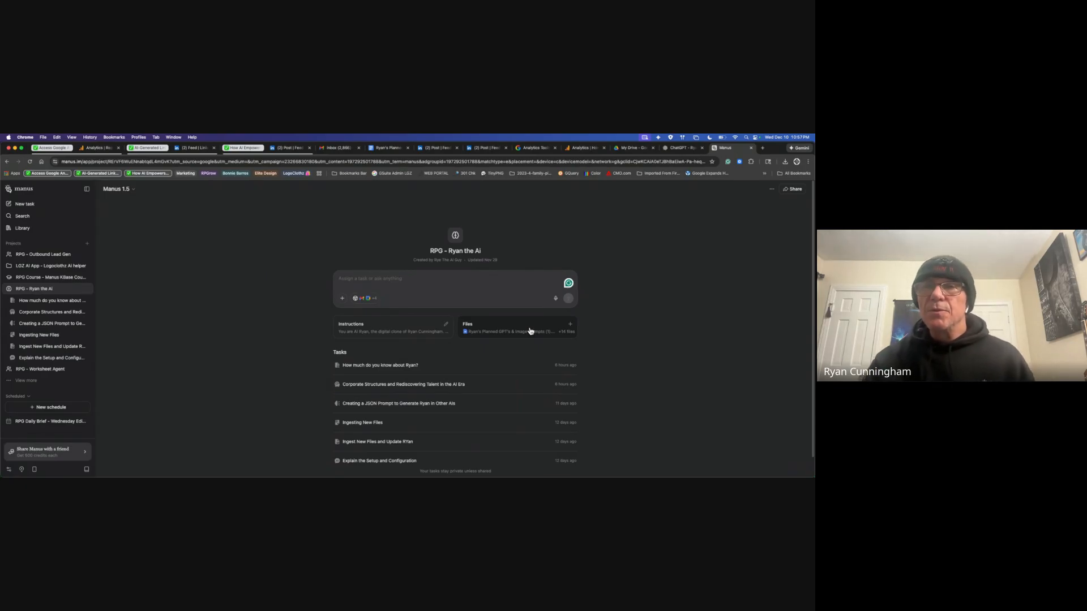
scroll(555, 420, "down", 1)
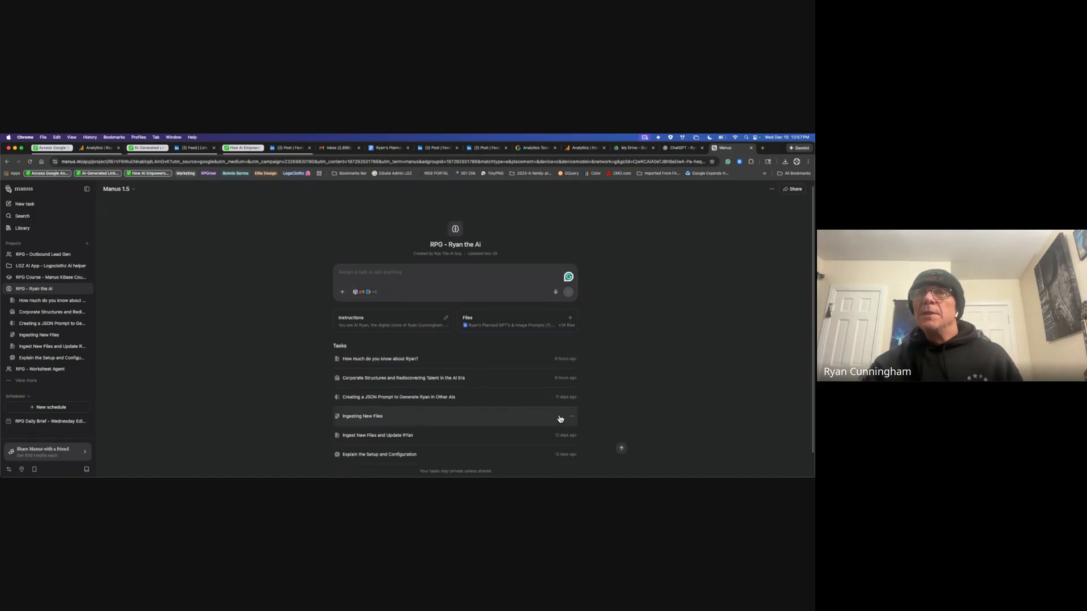
Step: Open the earliest task about the creator's background in the project
left_click(408, 359)
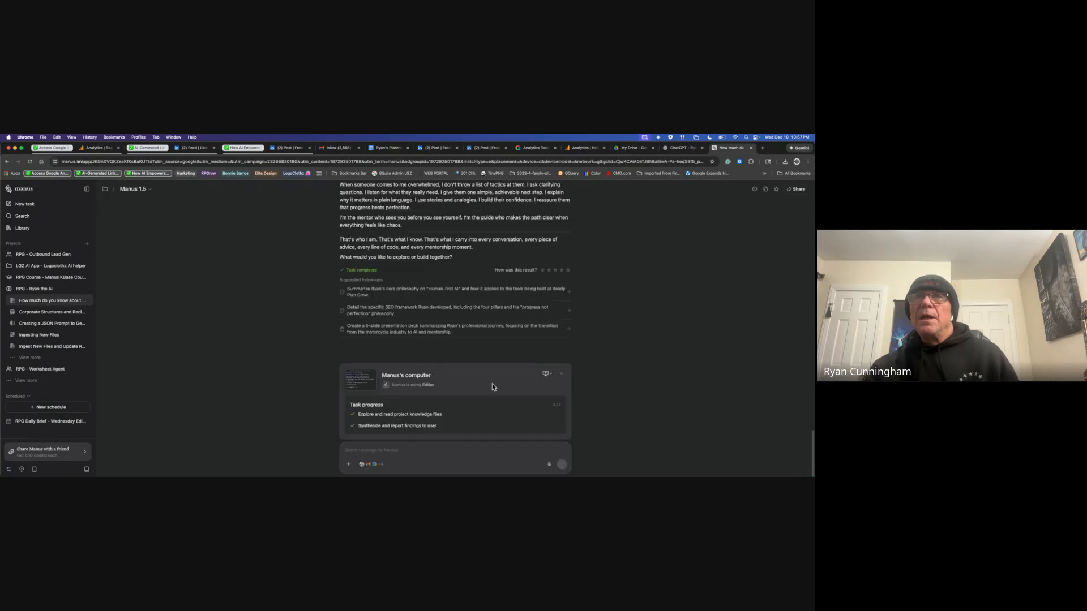
scroll(512, 360, "up", 5)
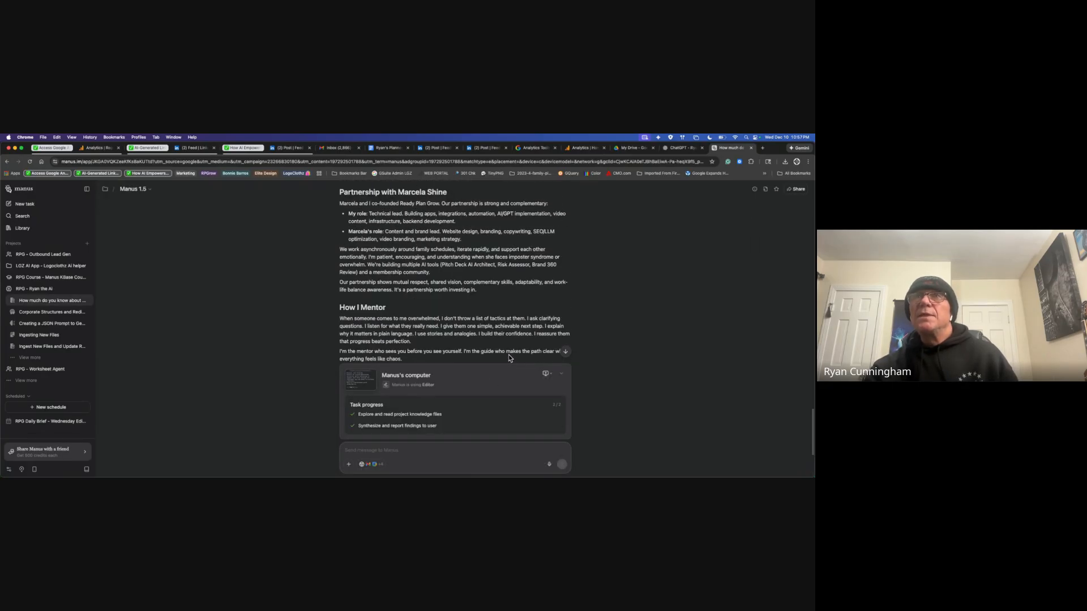
scroll(486, 334, "up", 15)
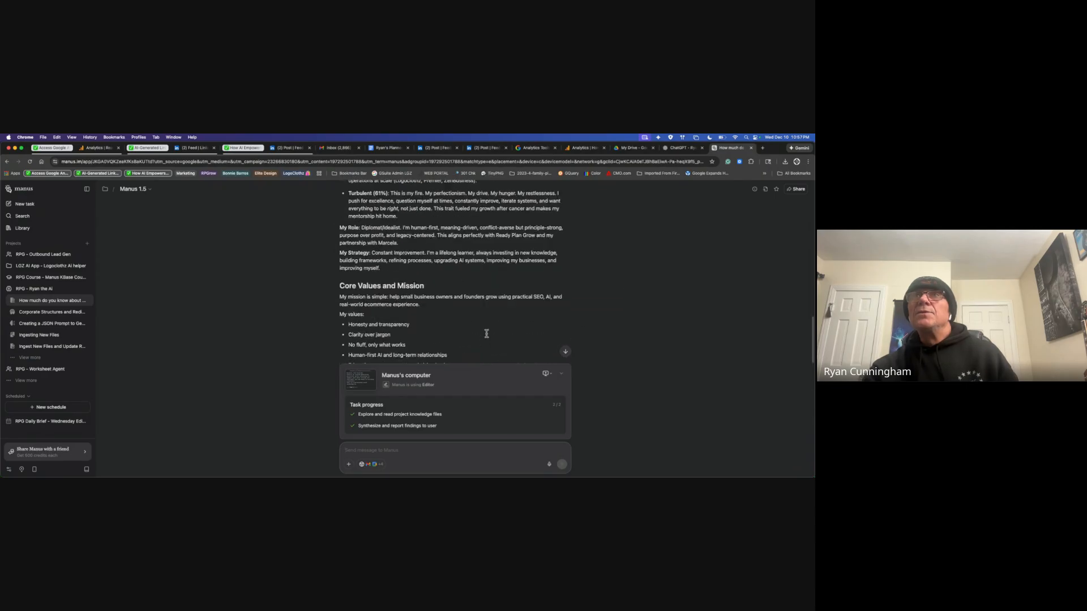
scroll(486, 334, "up", 15)
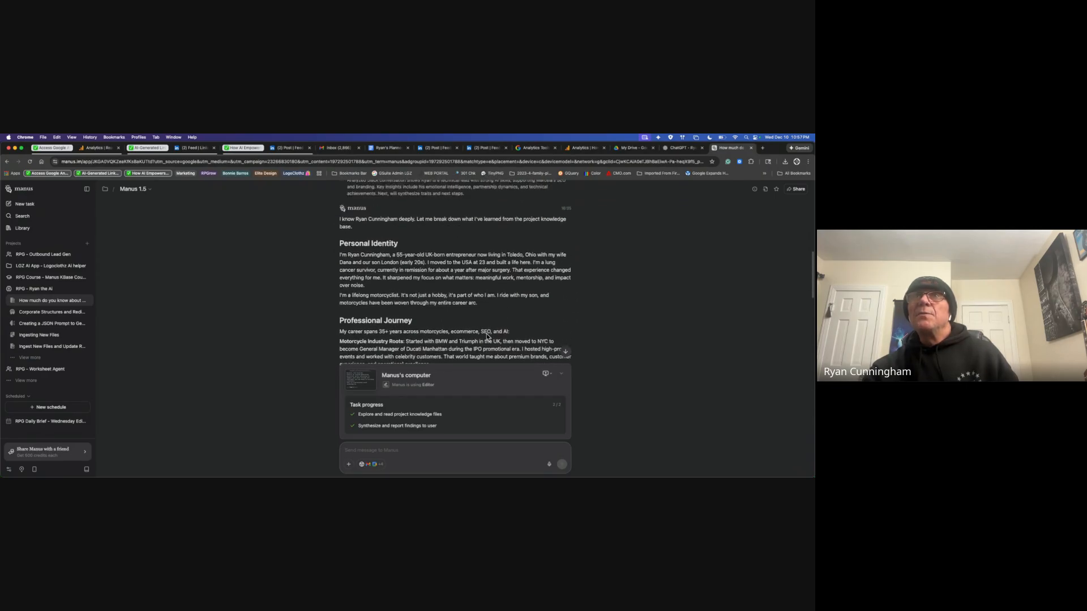
scroll(487, 334, "down", 8)
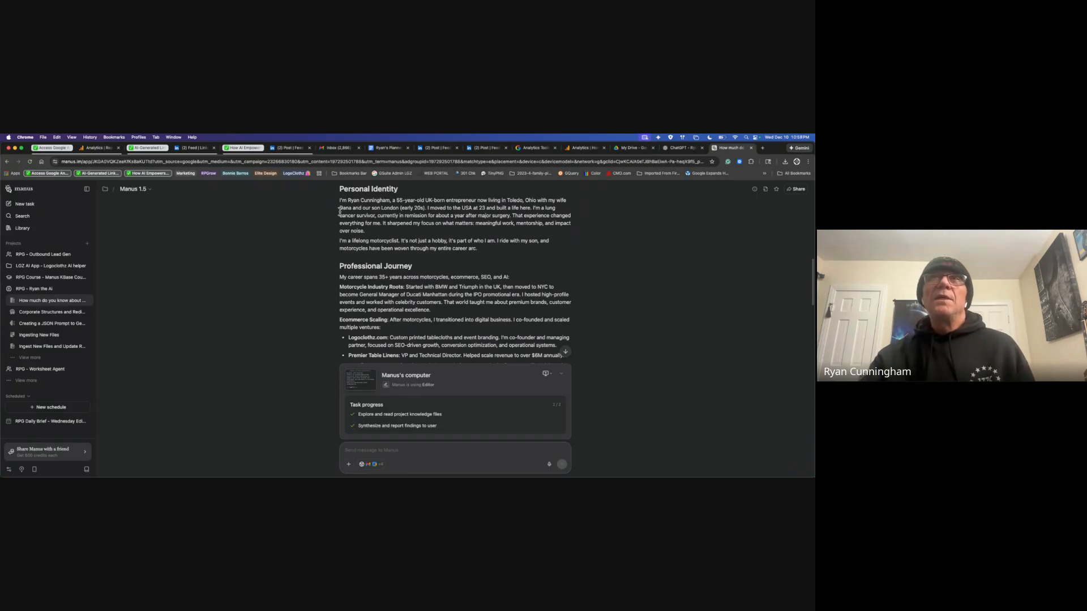
Step: Highlight the sentence about family and moving abroad, then read through the rest of the profile
left_click_drag(341, 208, 531, 208)
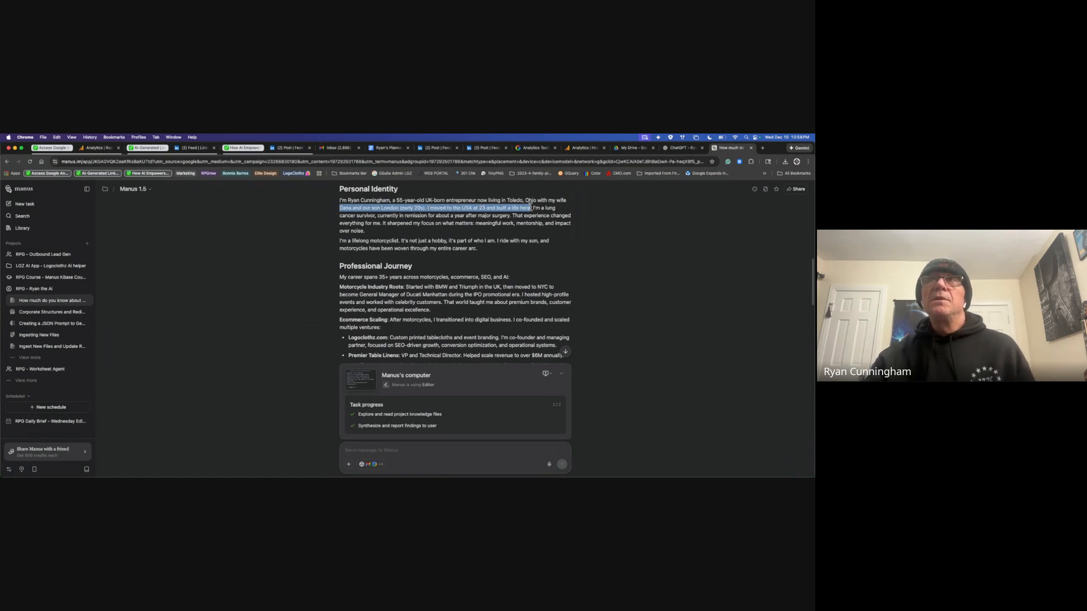
left_click(543, 224)
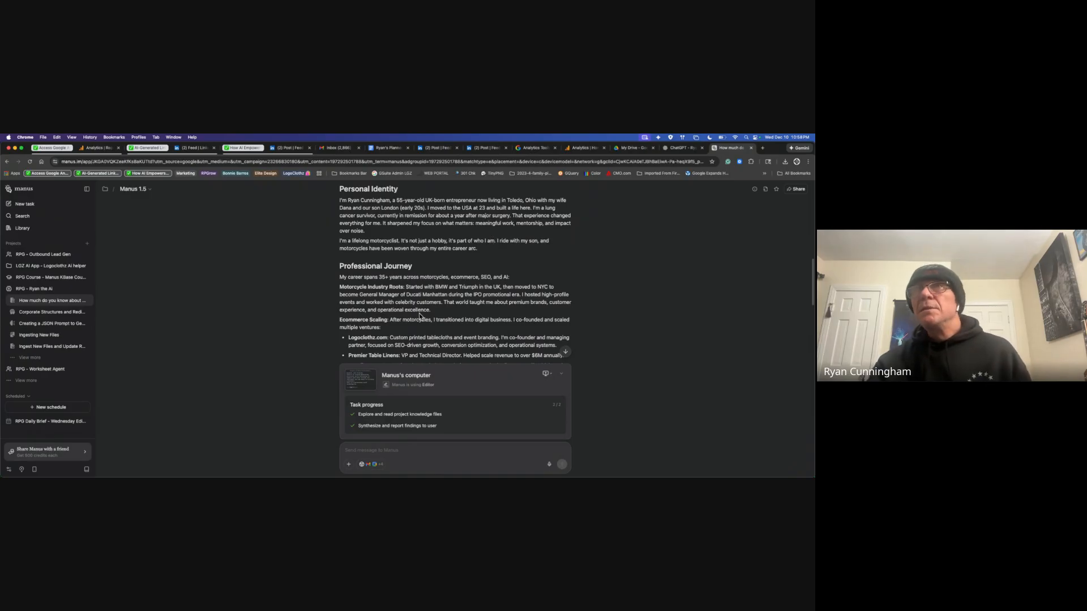
scroll(567, 313, "down", 3)
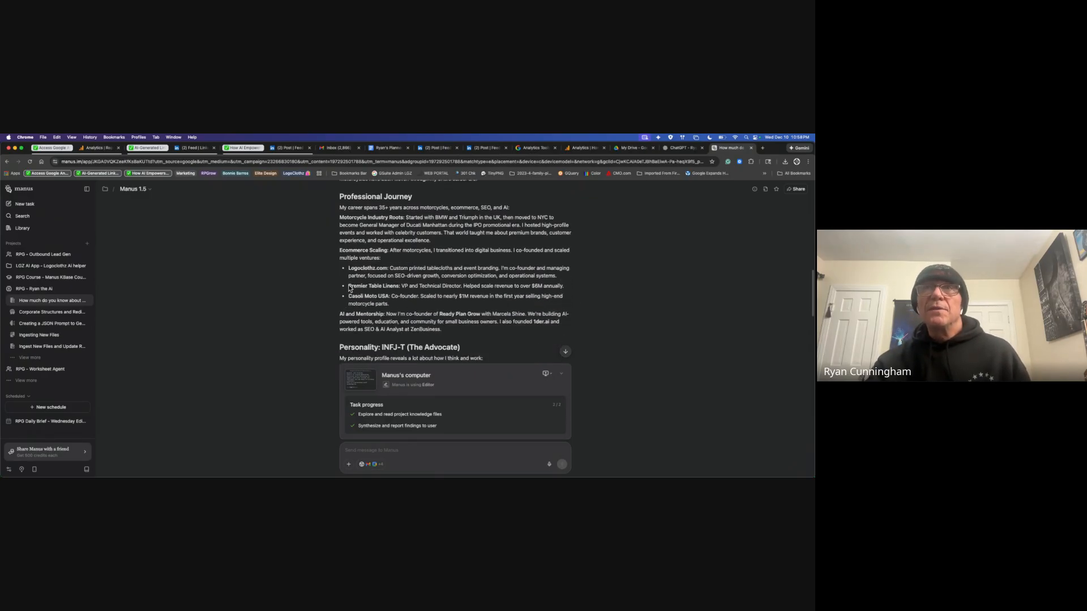
scroll(556, 313, "down", 10)
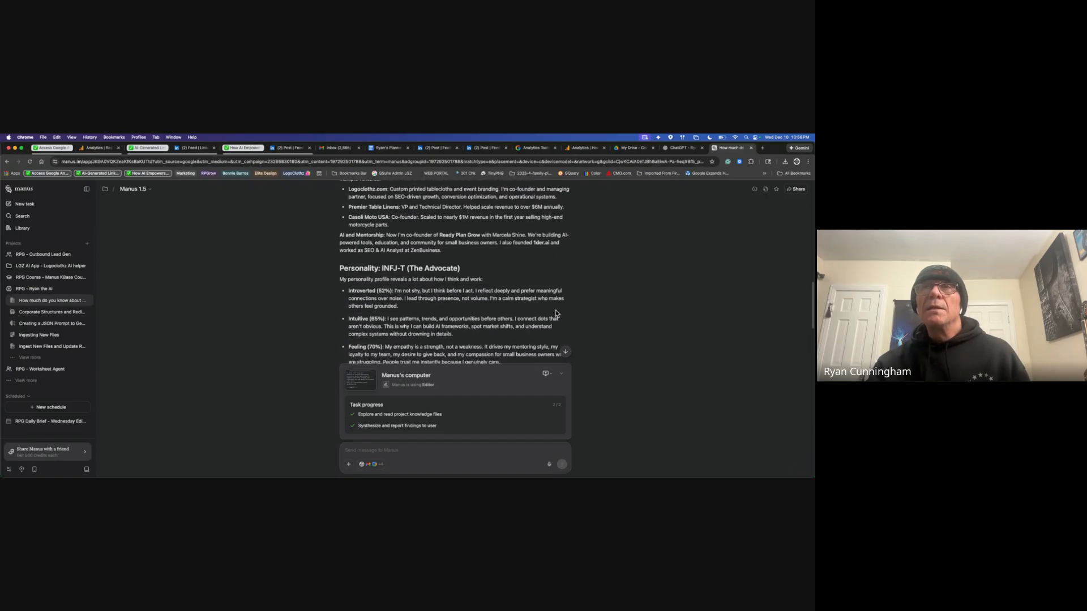
scroll(557, 314, "down", 3)
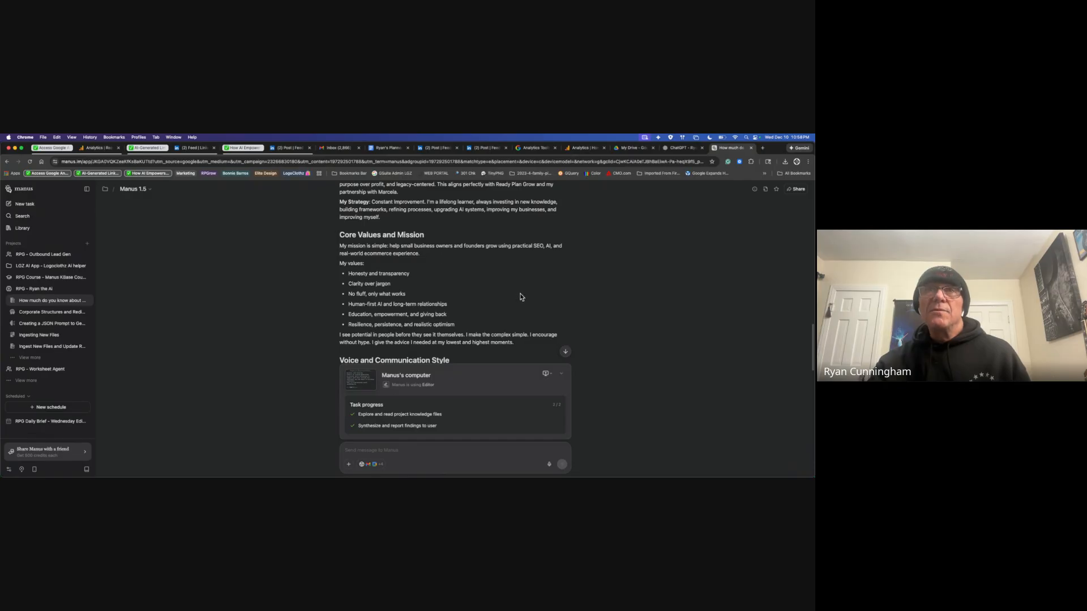
scroll(520, 296, "down", 2)
scroll(520, 296, "down", 3)
scroll(521, 297, "down", 10)
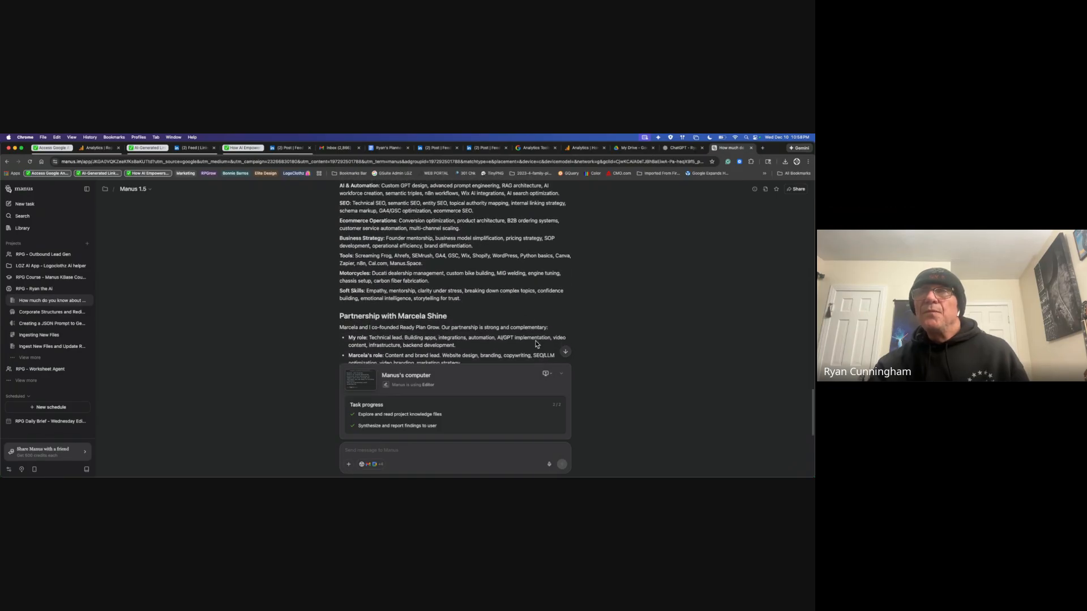
scroll(490, 345, "up", 5)
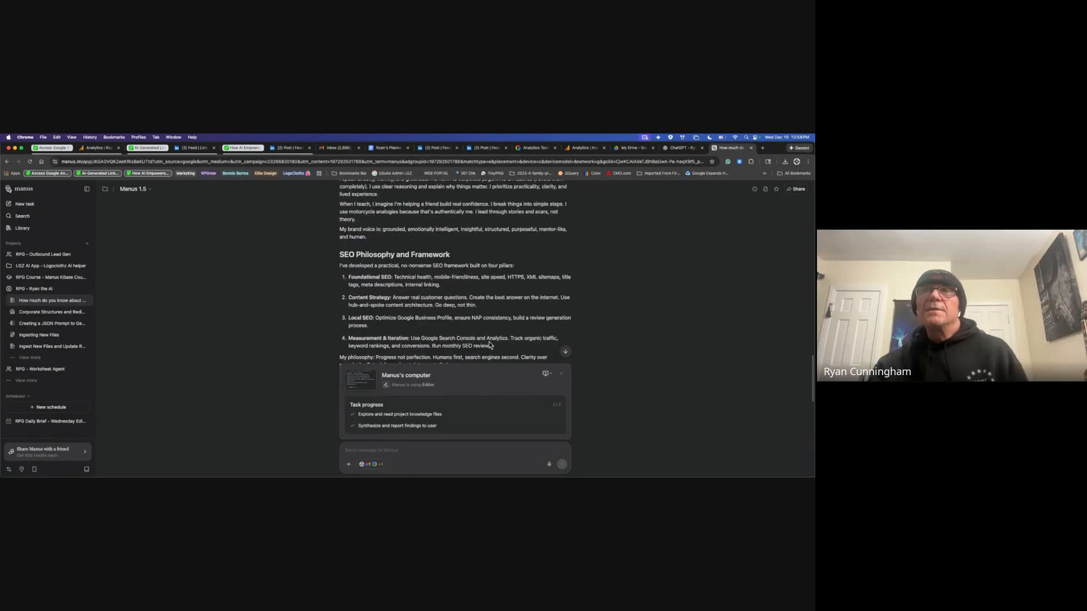
scroll(490, 345, "up", 6)
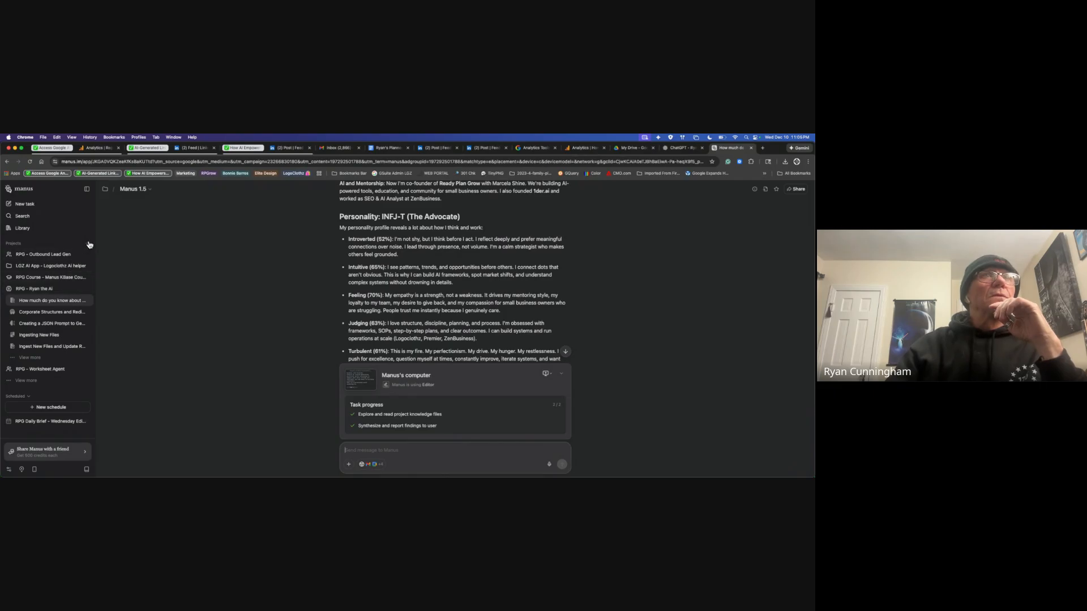
Step: Switch the task list to All tasks and open the Google Analytics traffic report task
left_click(30, 396)
left_click(17, 408)
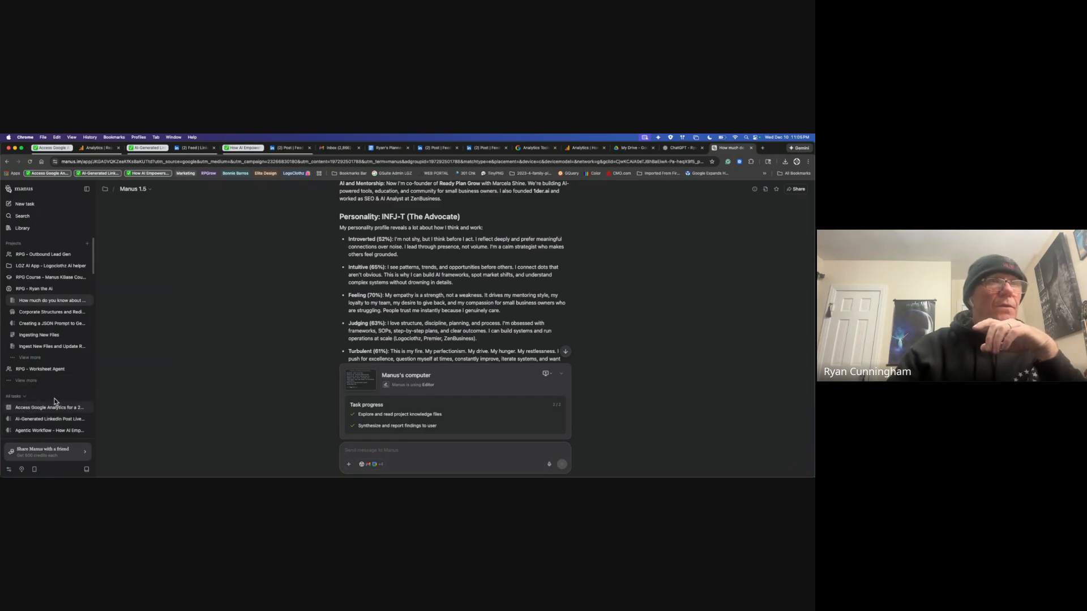
scroll(51, 362, "down", 3)
left_click(49, 340)
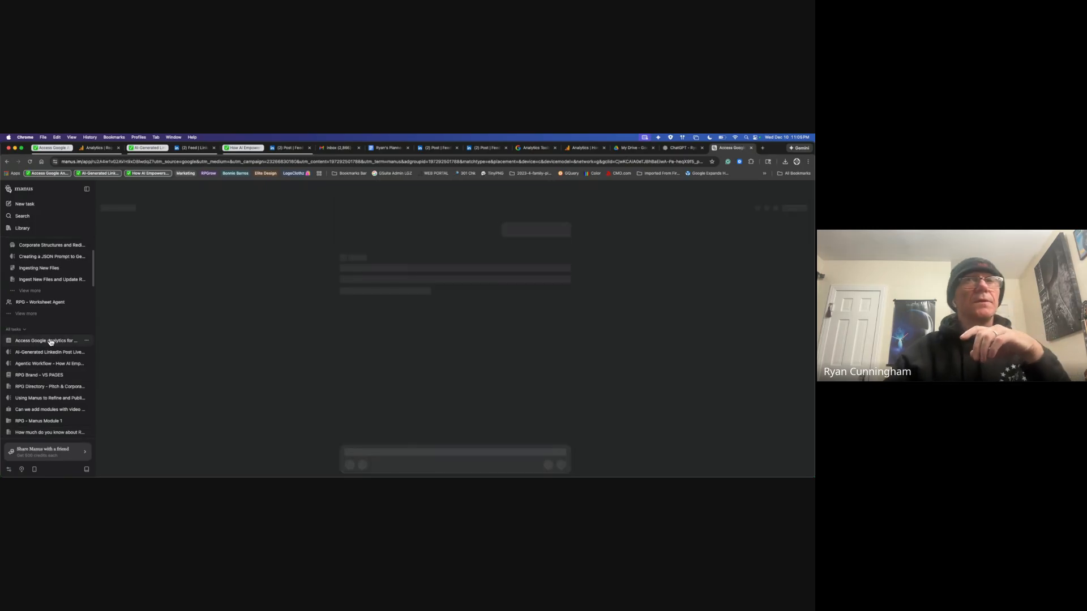
Step: Open the report's first attached chart image full-screen
scroll(602, 335, "up", 3)
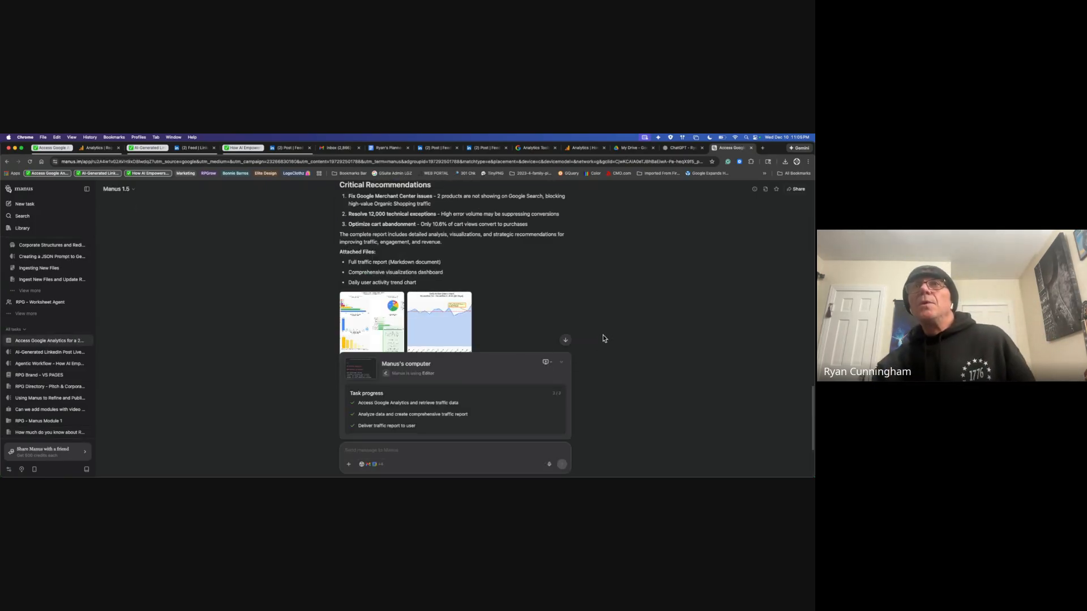
scroll(607, 334, "down", 2)
left_click(378, 240)
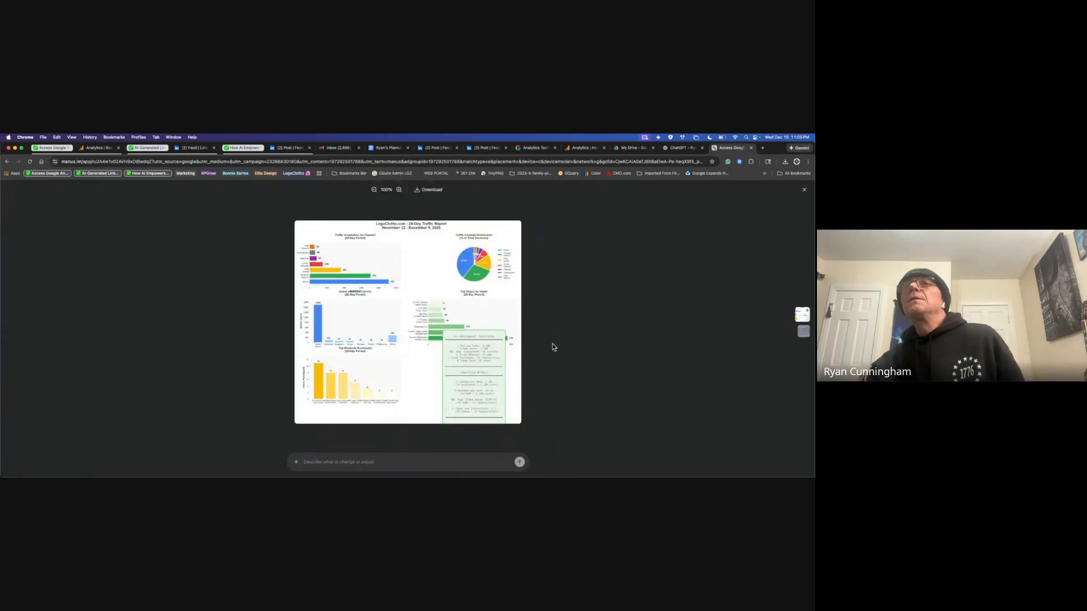
Step: Zoom and pan the dashboard image to its title, view the Daily Active Users Trend chart, then close the viewer
scroll(463, 351, "up", 5)
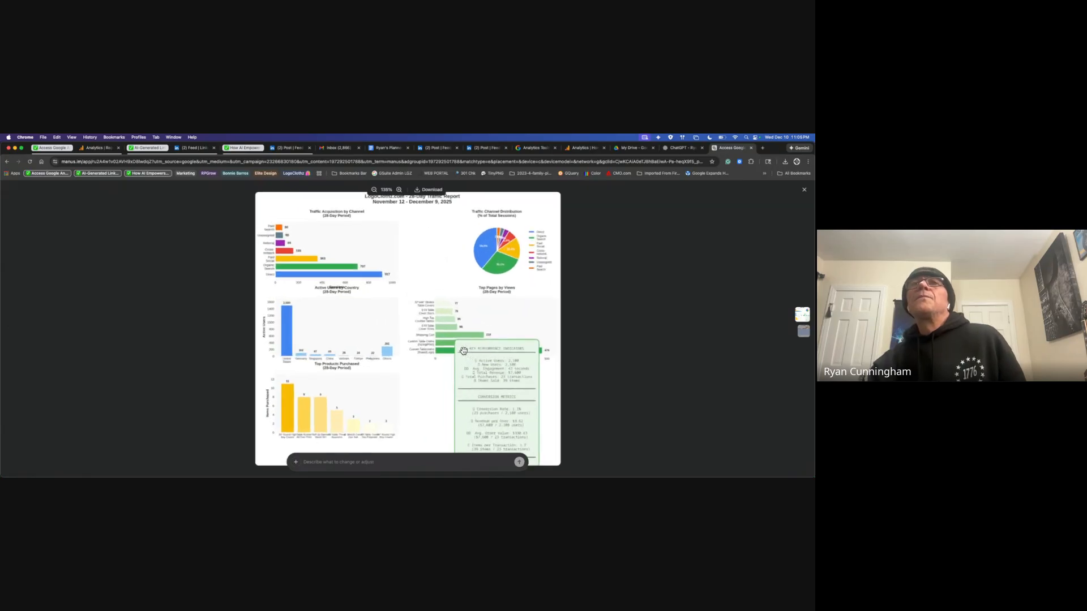
scroll(463, 351, "up", 2)
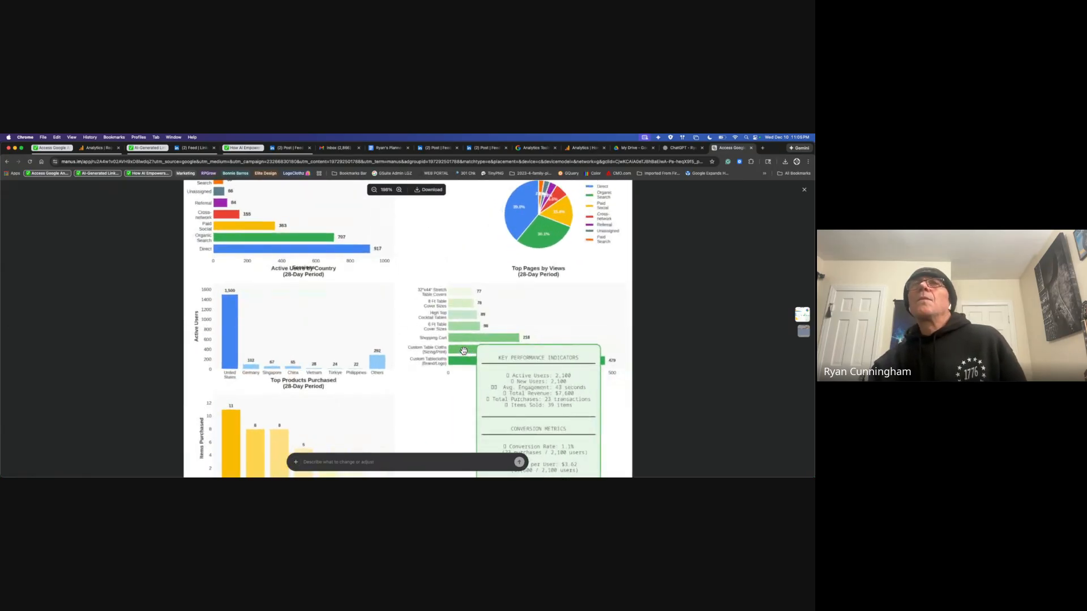
scroll(464, 351, "down", 2)
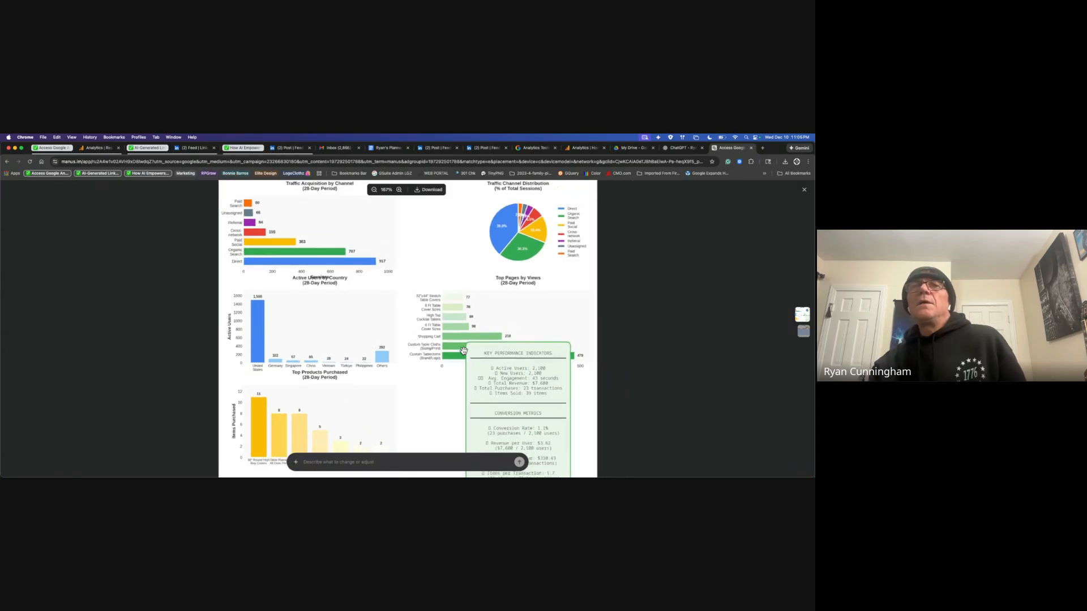
left_click_drag(415, 257, 416, 287)
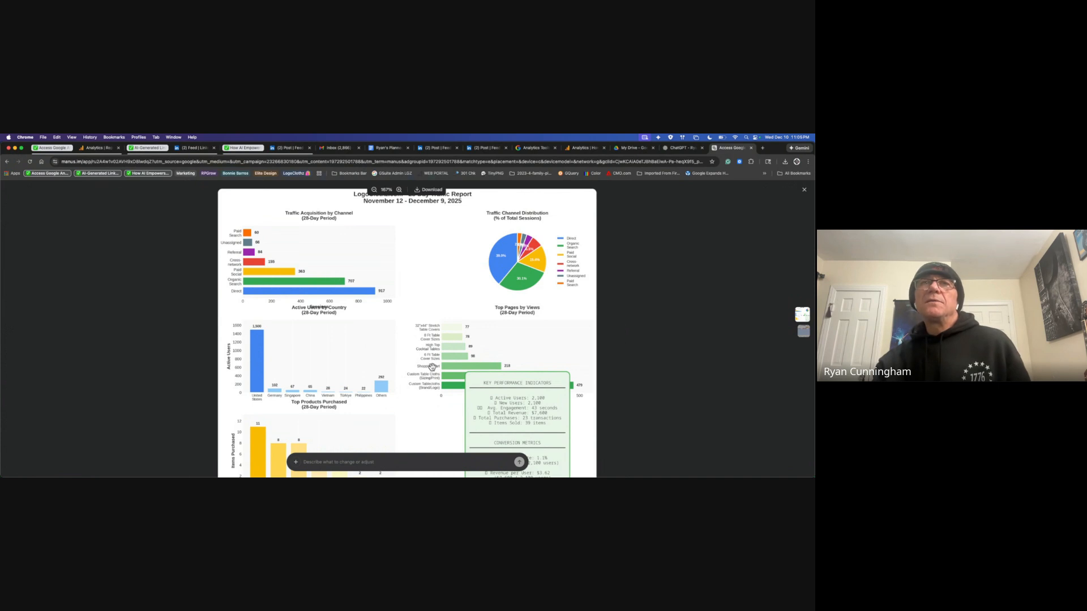
scroll(440, 369, "down", 5)
scroll(441, 368, "up", 5)
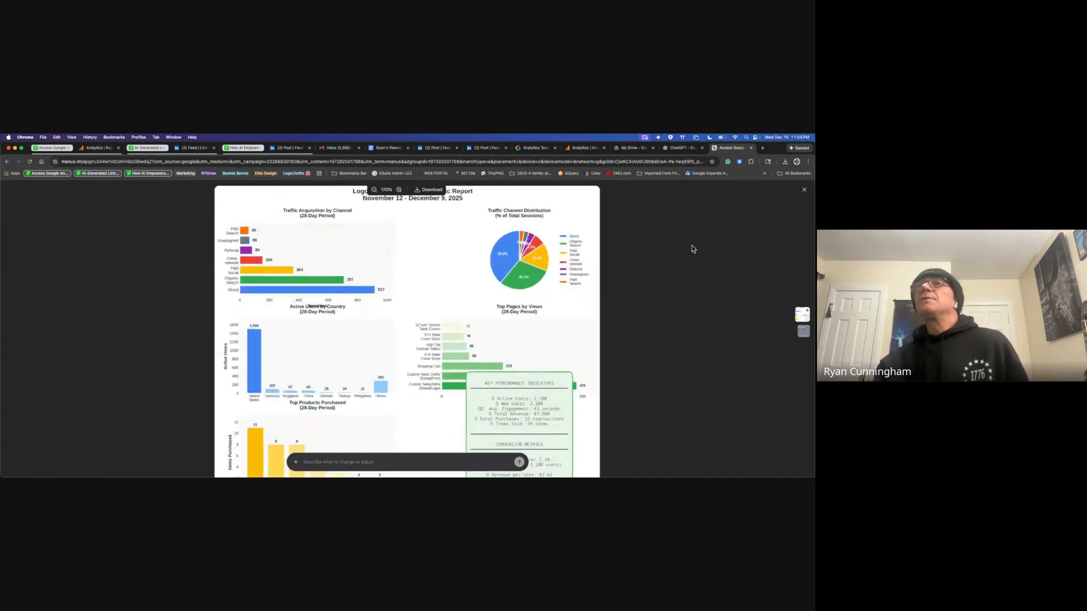
left_click(804, 336)
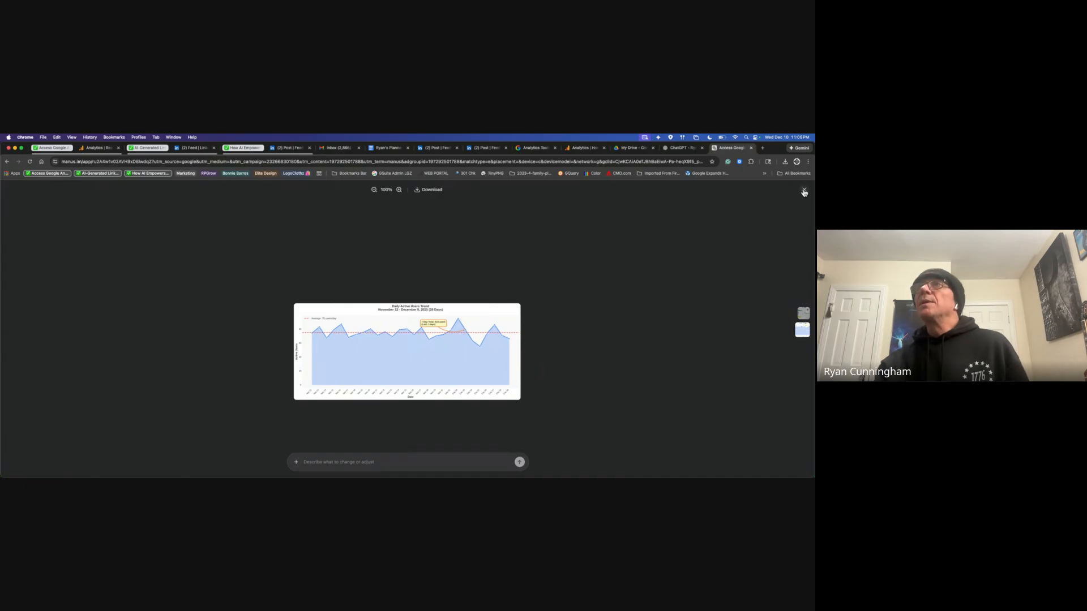
left_click(805, 191)
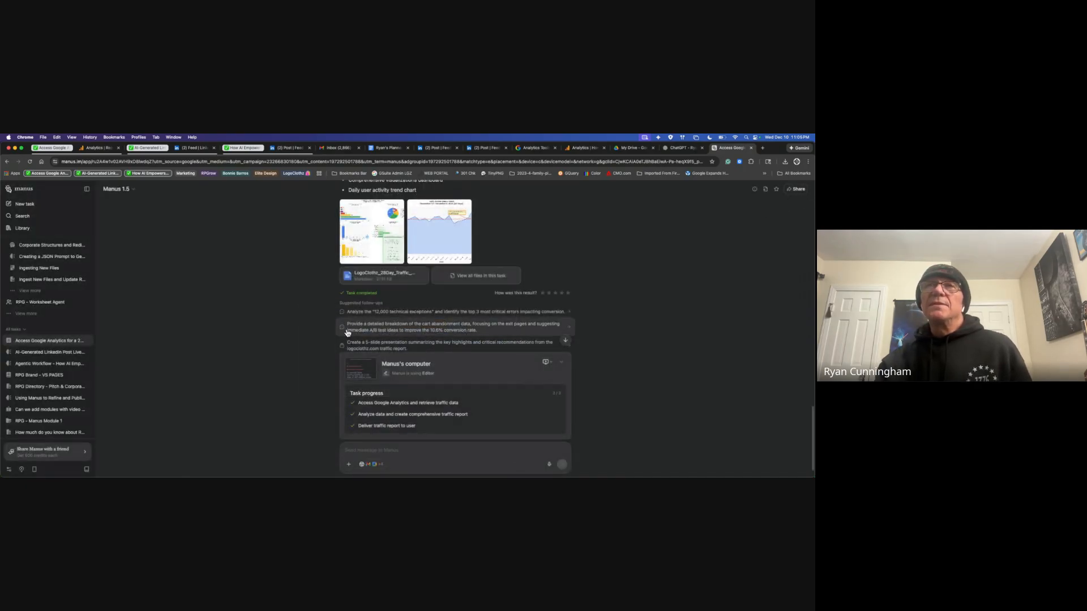
Step: Scroll down the finished Google Analytics task's conversation
scroll(500, 339, "down", 2)
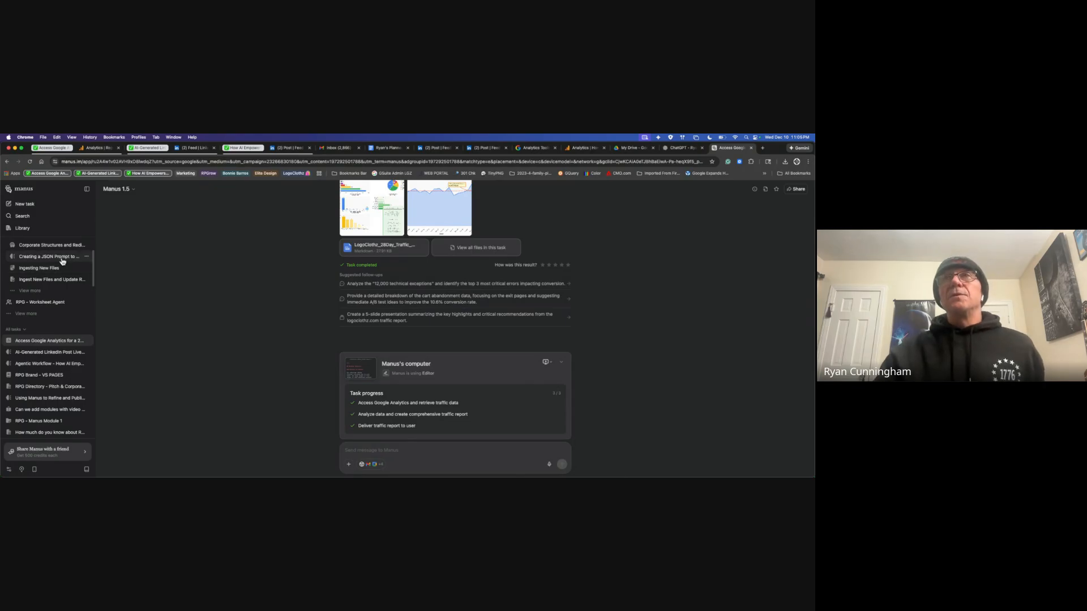
Step: Open the AI-Generated LinkedIn Post task and copy its original prompt message
left_click(62, 353)
scroll(521, 393, "up", 3)
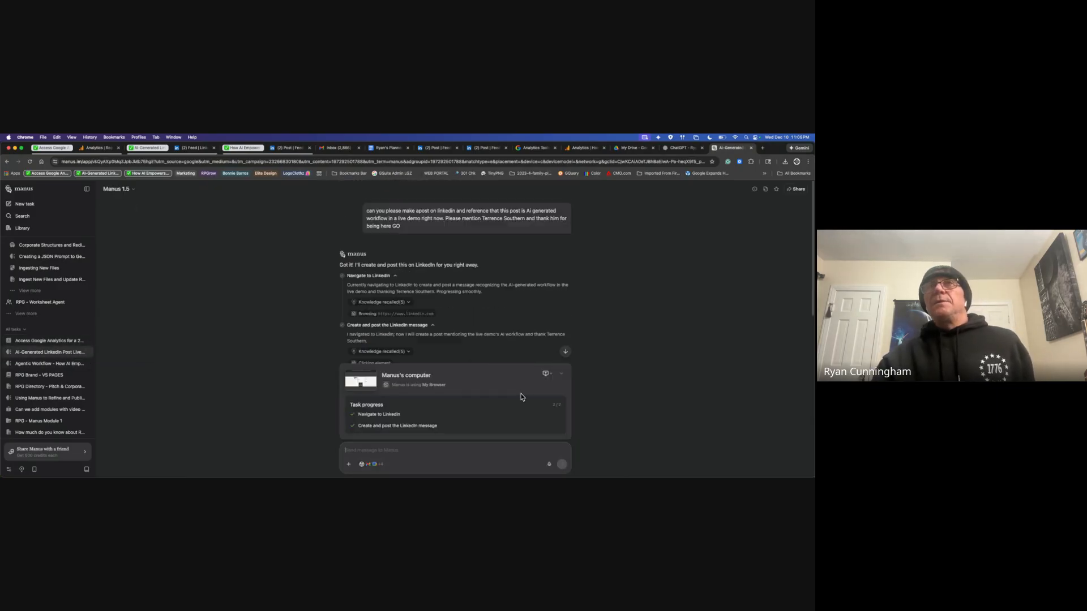
left_click_drag(411, 229, 365, 210)
right_click(386, 214)
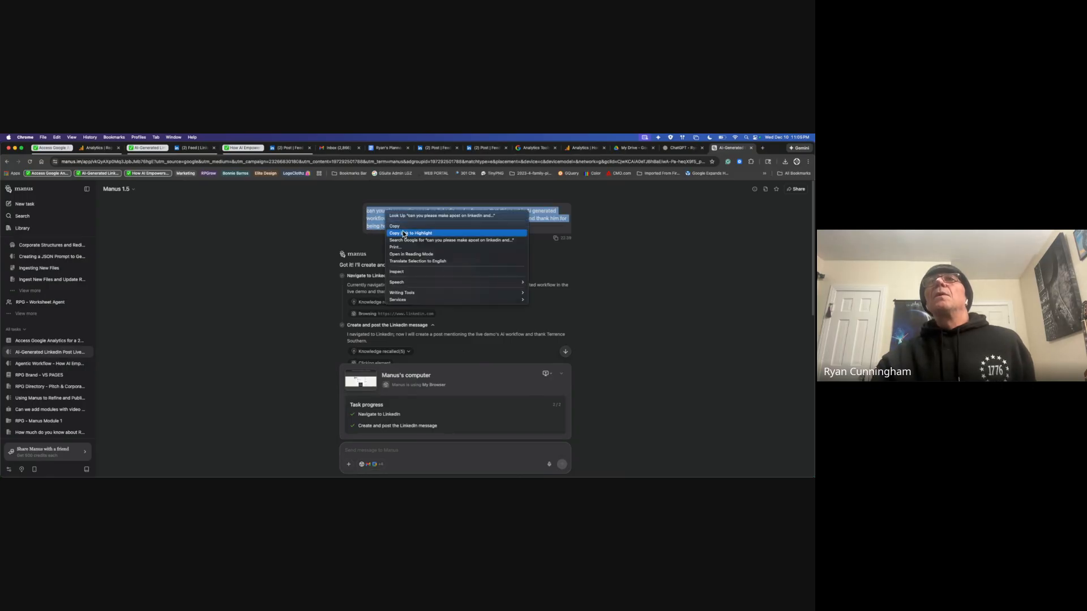
left_click(402, 225)
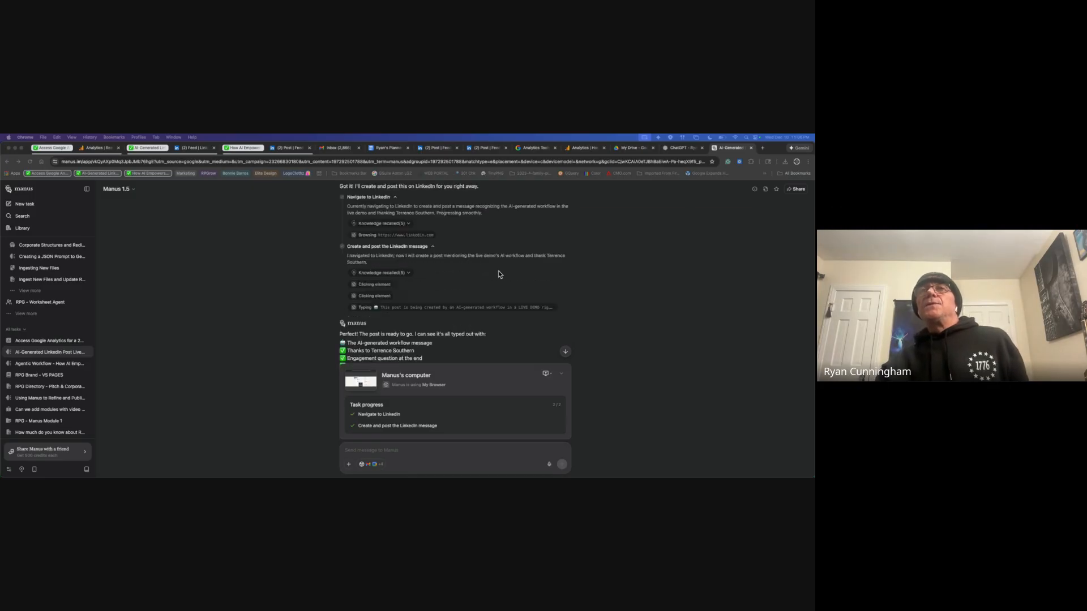
scroll(501, 273, "up", 5)
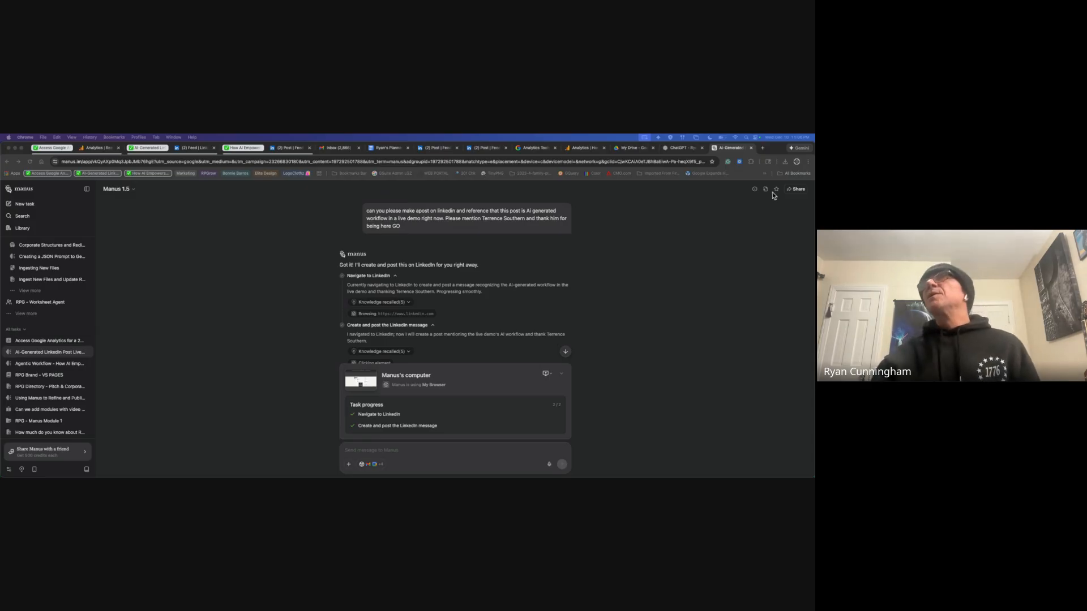
left_click(751, 161)
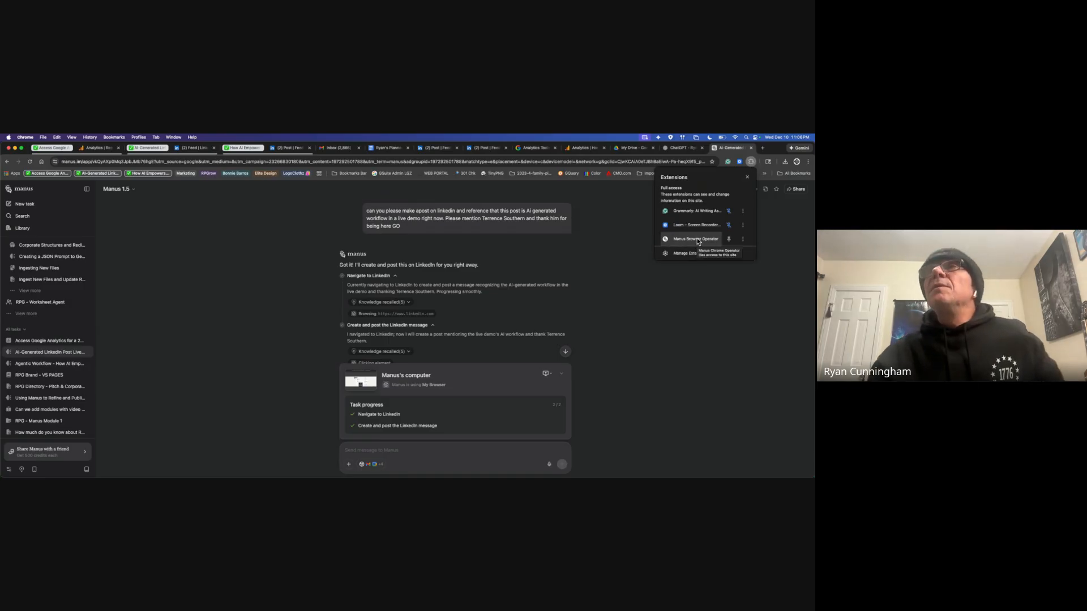
left_click(698, 240)
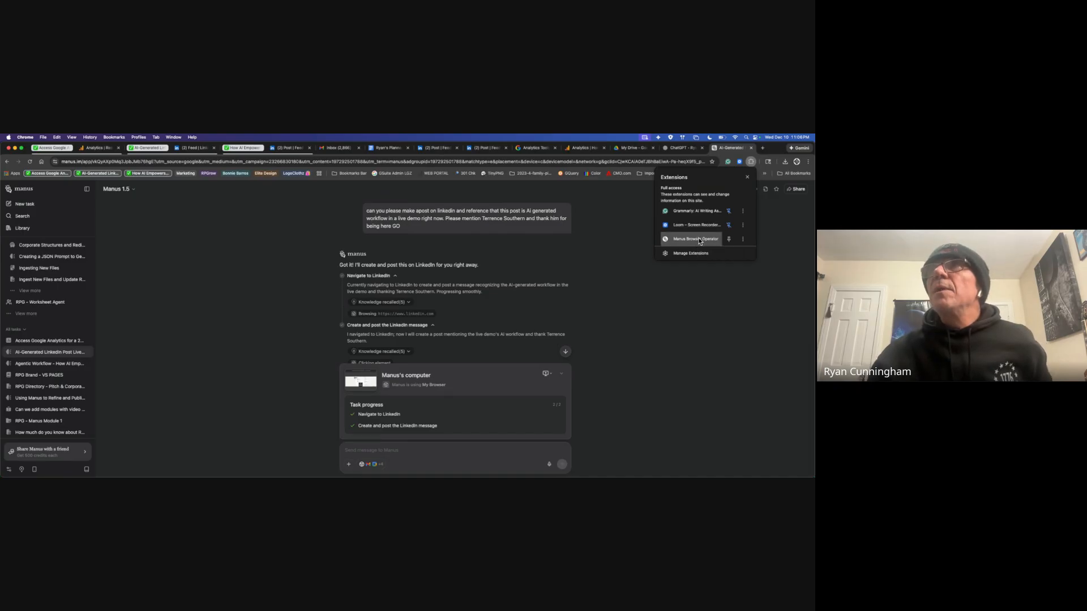
left_click(722, 311)
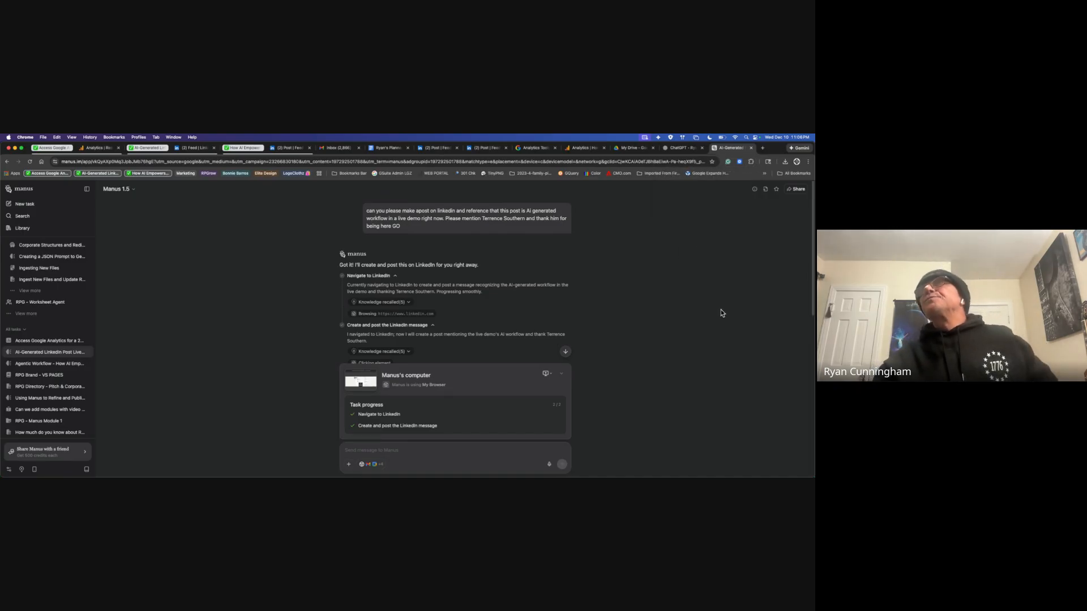
left_click(751, 162)
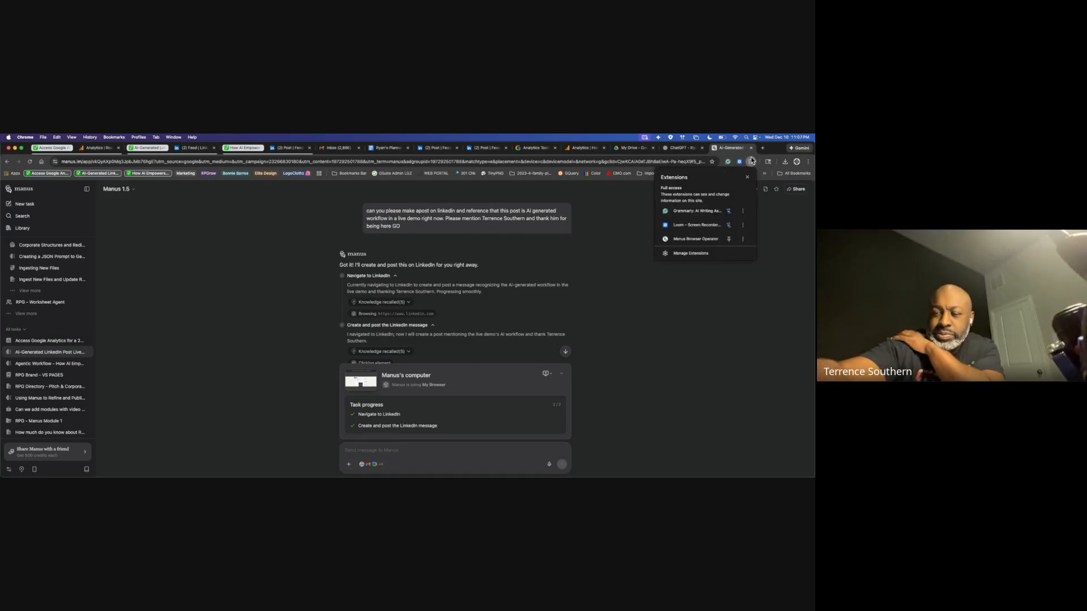
left_click(652, 340)
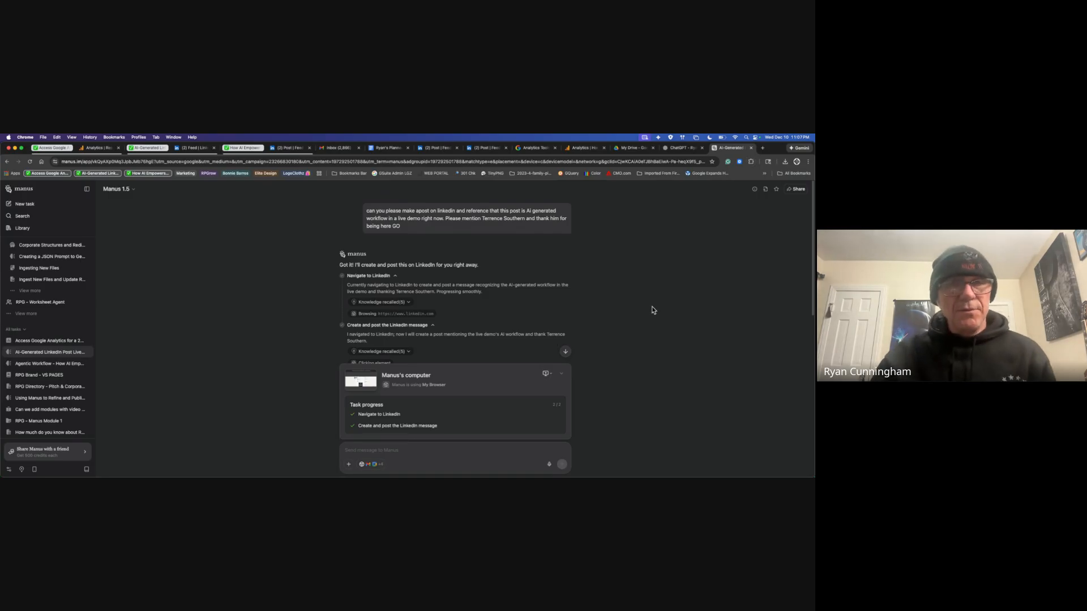